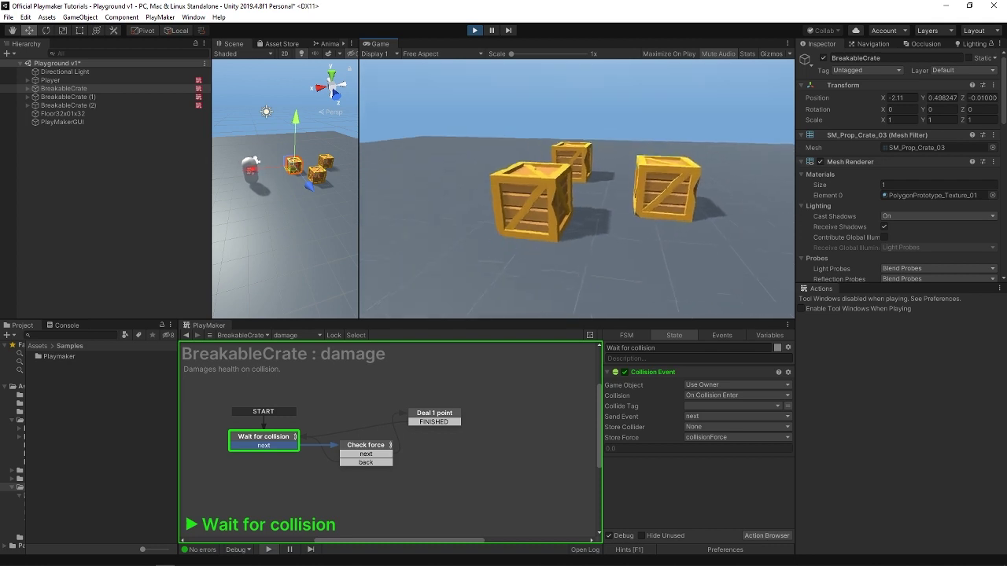
# - Walk the player to the nearest crate in the running game and repeatedly pick it up and drop it
pyautogui.press('w')
pyautogui.press('e')
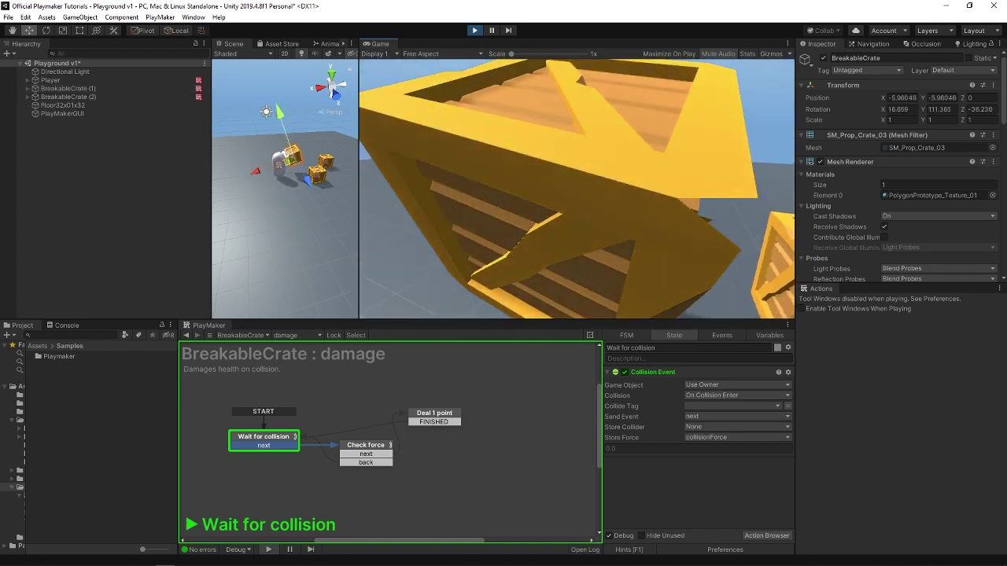
pyautogui.press('e')
pyautogui.press('e')
pyautogui.press('e')
pyautogui.press('e')
pyautogui.press('e')
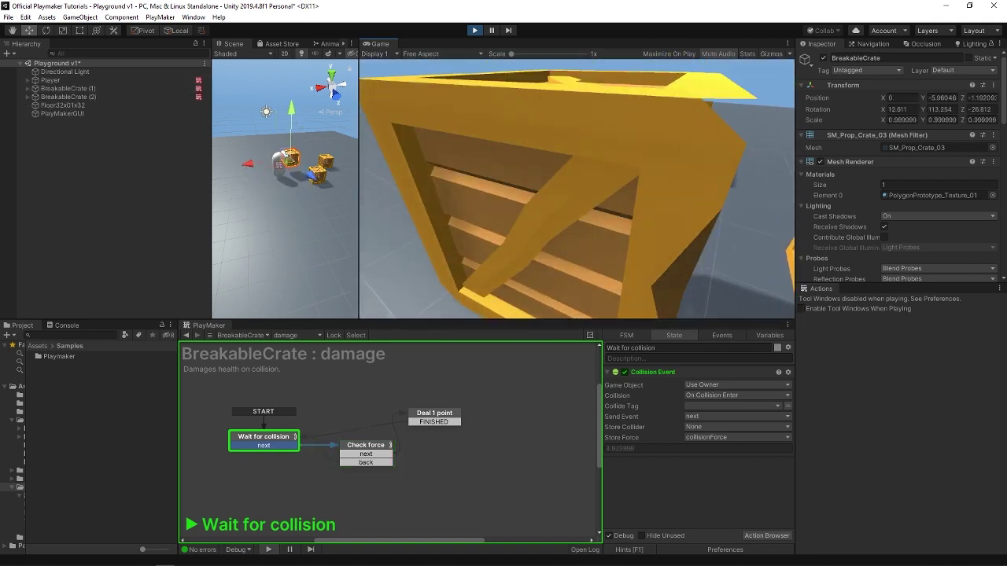
pyautogui.press('e')
pyautogui.press('e')
pyautogui.press('e')
pyautogui.press('e')
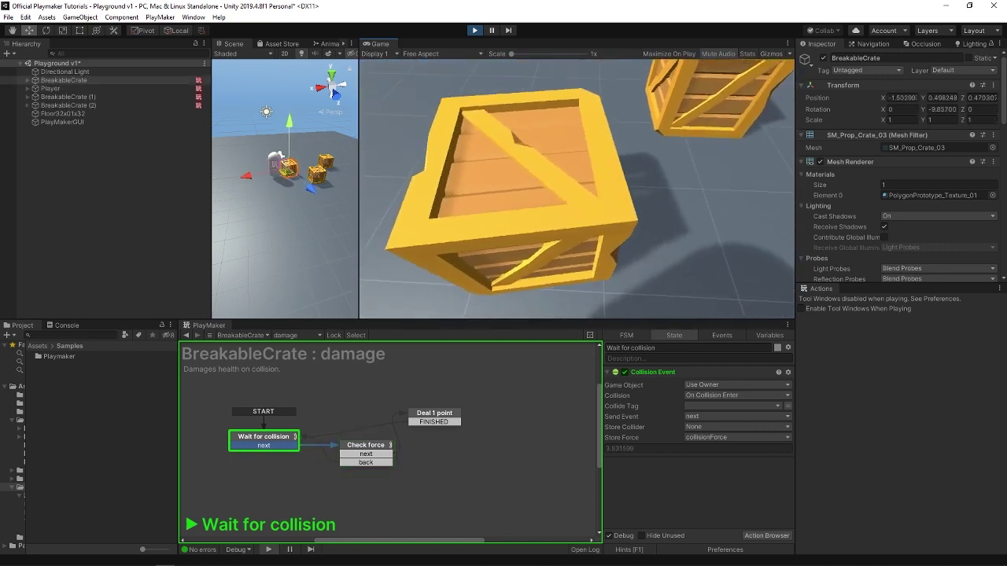
pyautogui.press('e')
pyautogui.press('e')
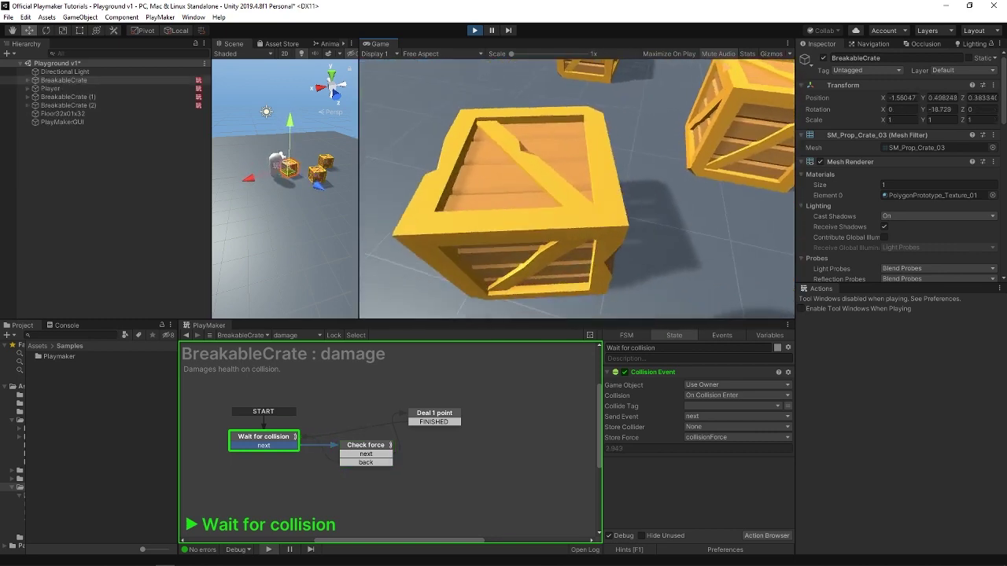
pyautogui.press('e')
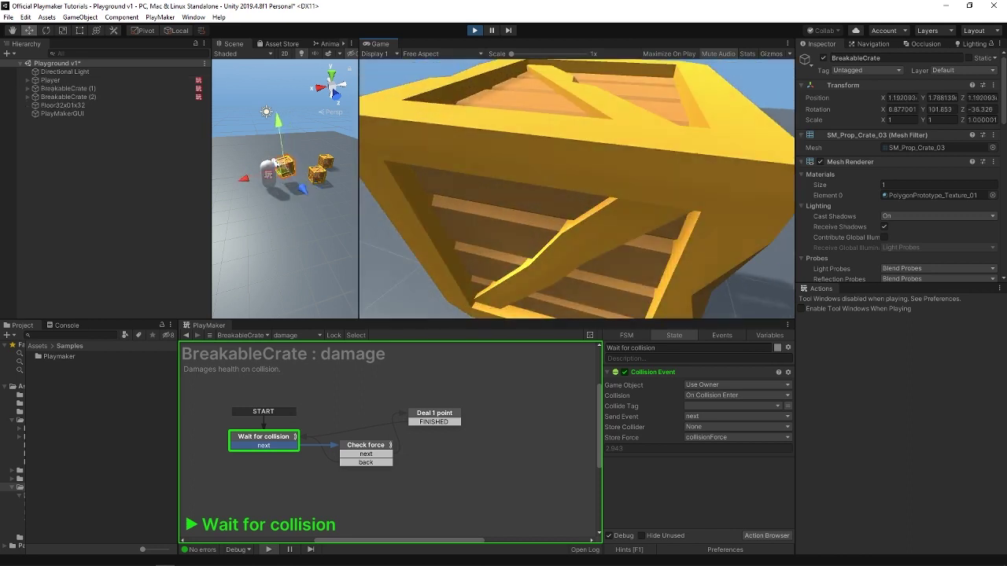
# - Test crate damage in the running game by throwing crates, walking after them and picking one up to throw again
pyautogui.click(577, 189)
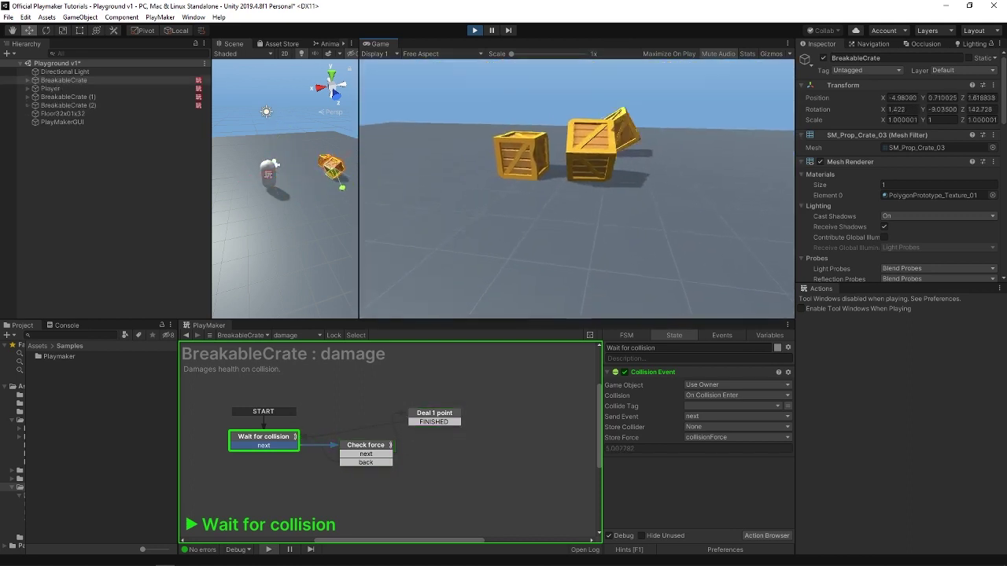
pyautogui.press('d')
pyautogui.press('w')
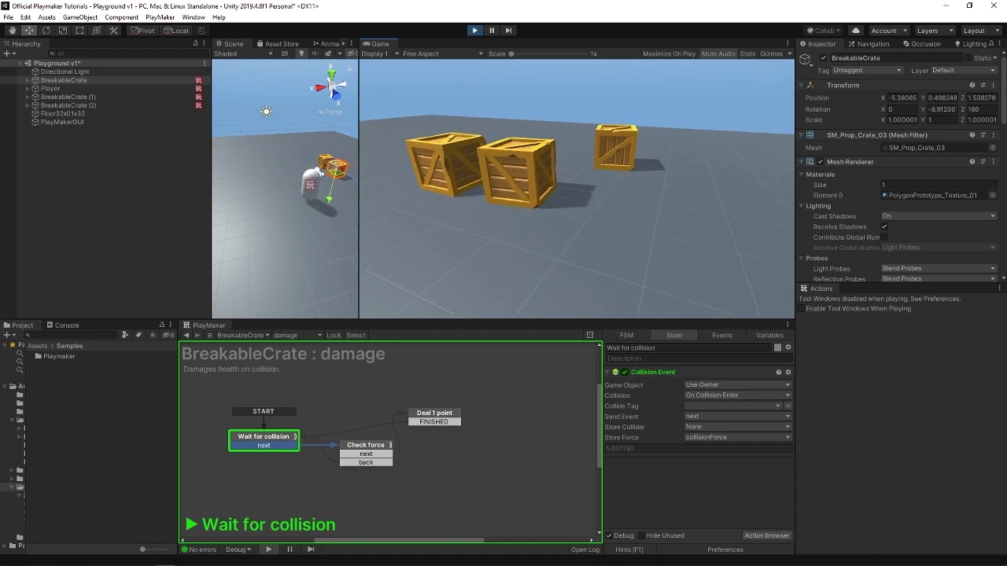
pyautogui.press('e')
pyautogui.click(576, 188)
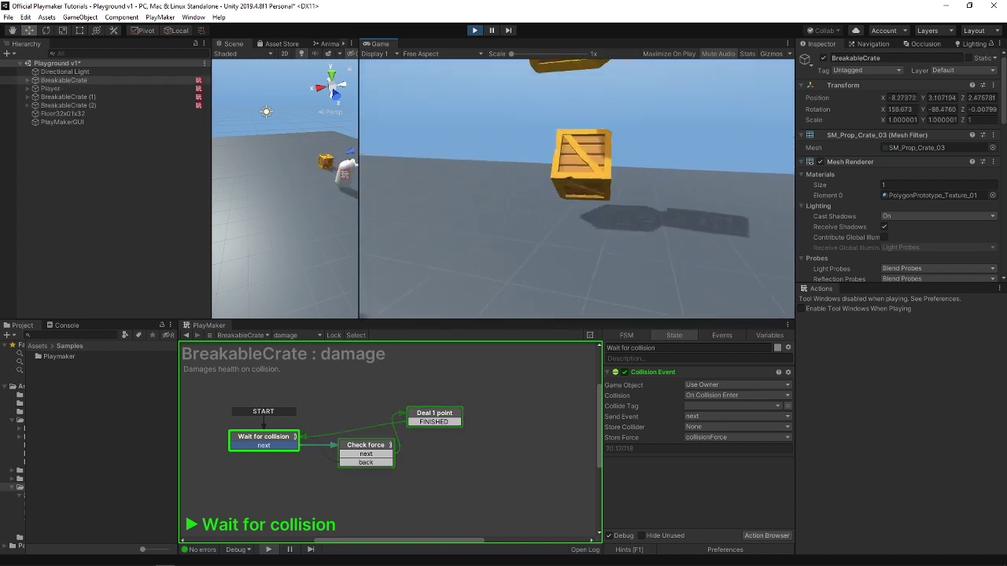
pyautogui.press('w')
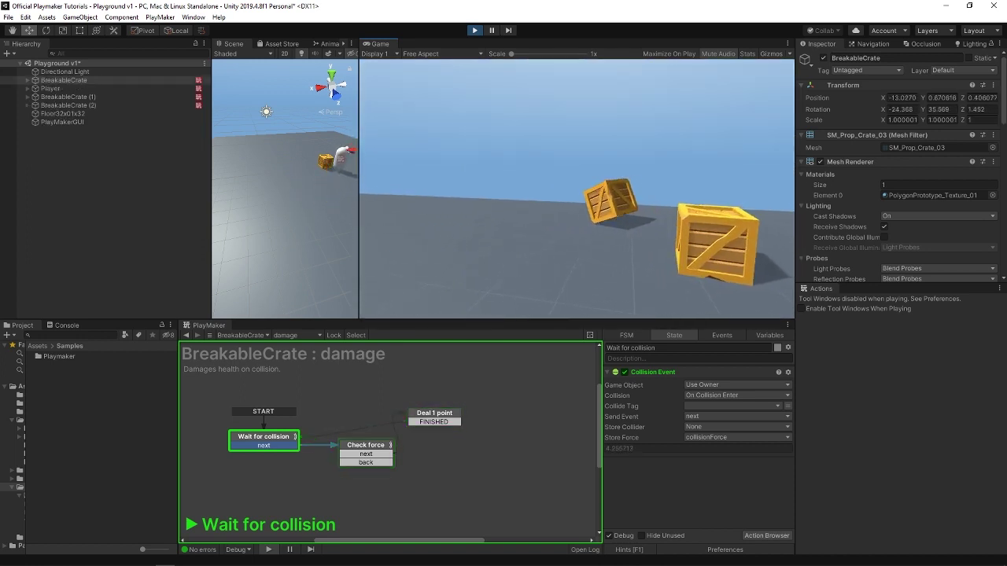
pyautogui.press('e')
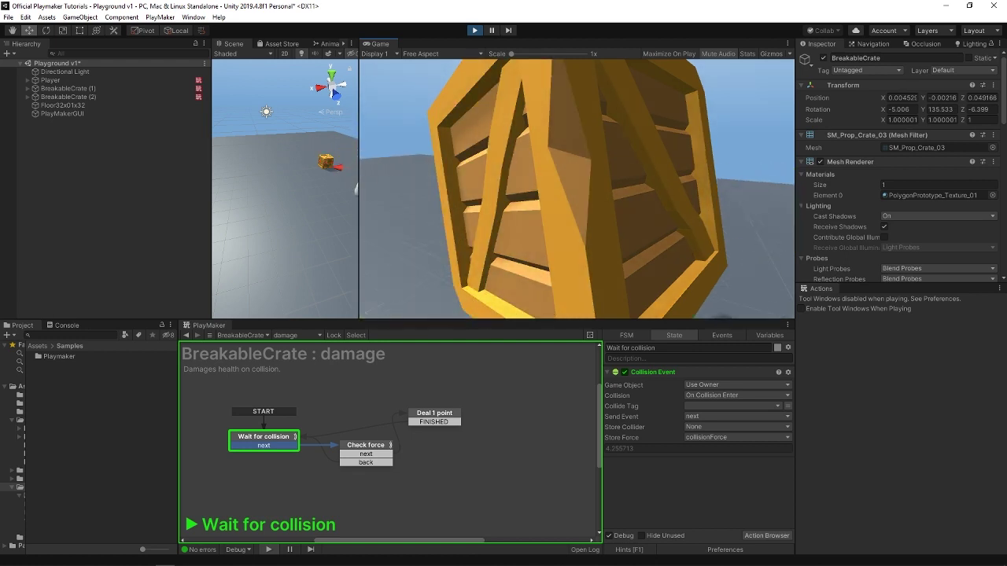
pyautogui.click(576, 189)
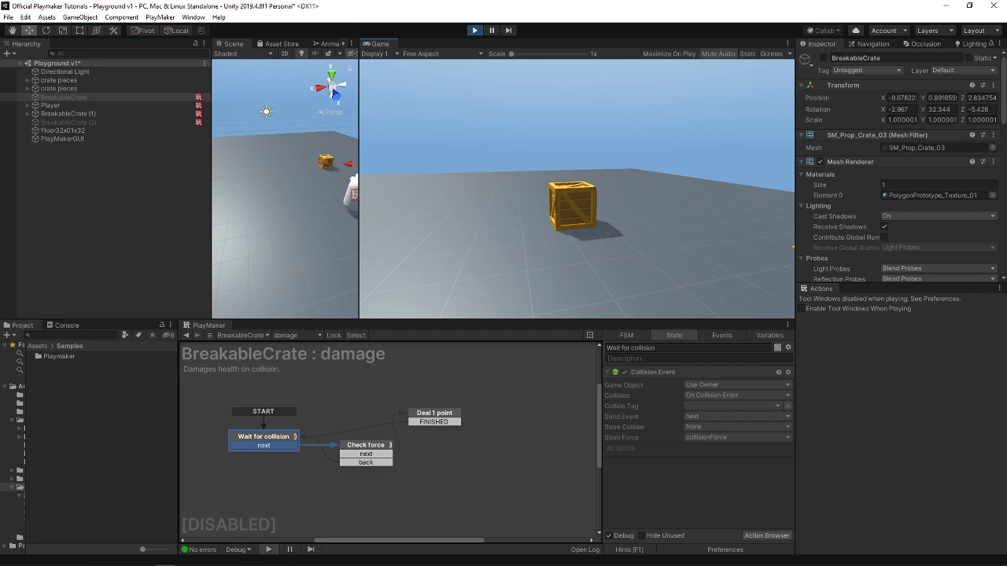
# - Stop play mode and open the BreakableCrate prefab for editing
pyautogui.hotkey('ctrl', 'p')
pyautogui.click(91, 86)
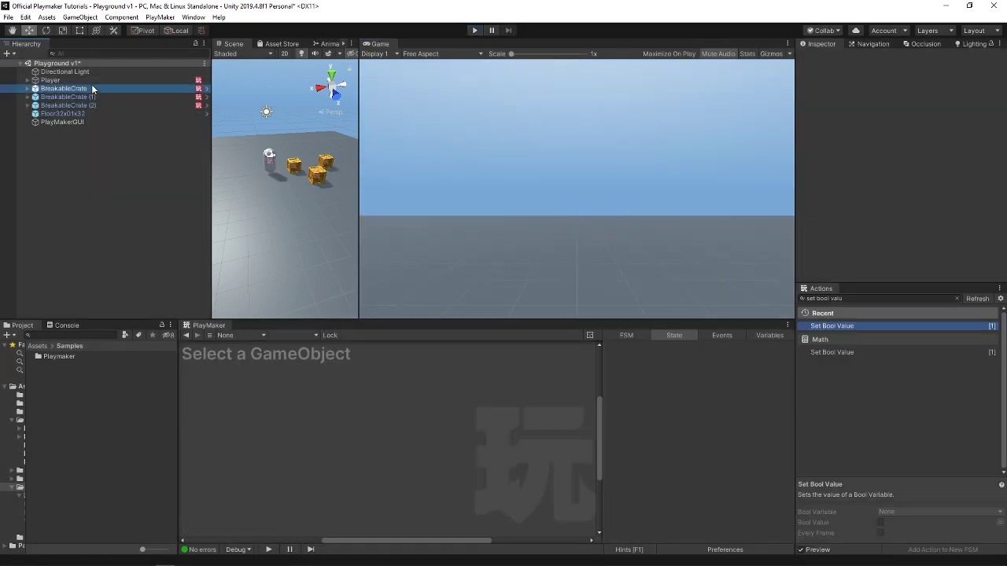
pyautogui.click(208, 88)
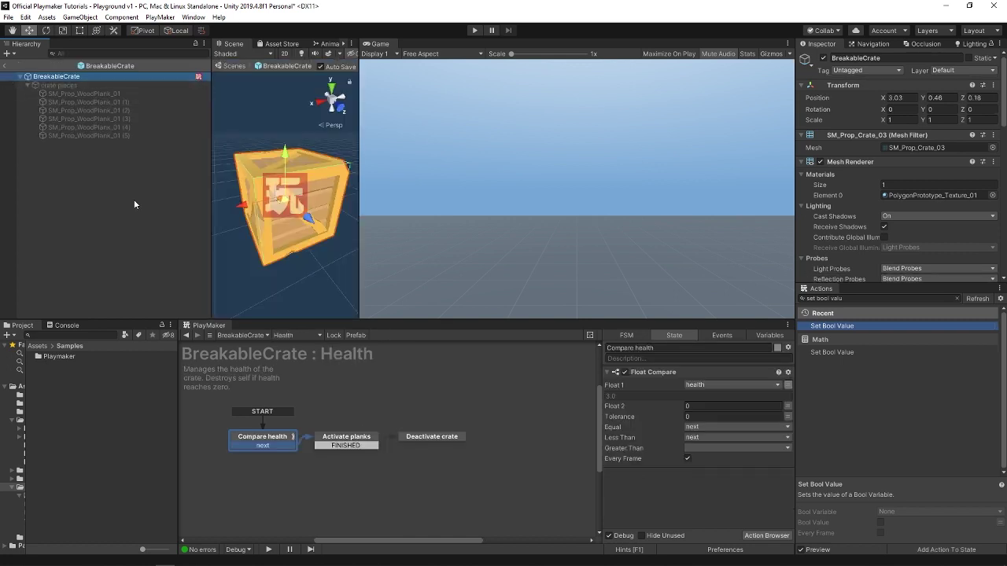
# - Review the BreakableCrate root's components and open its Health FSM to examine the Float Compare action in the Compare health state
pyautogui.click(49, 77)
pyautogui.moveTo(1003, 86); pyautogui.dragTo(1003, 188)
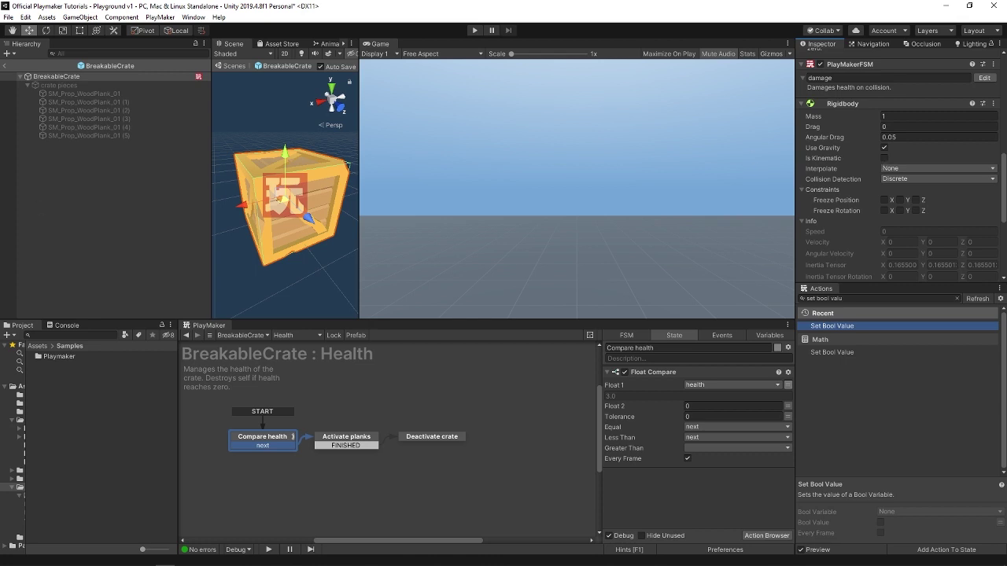
pyautogui.scroll(5, 897, 157)
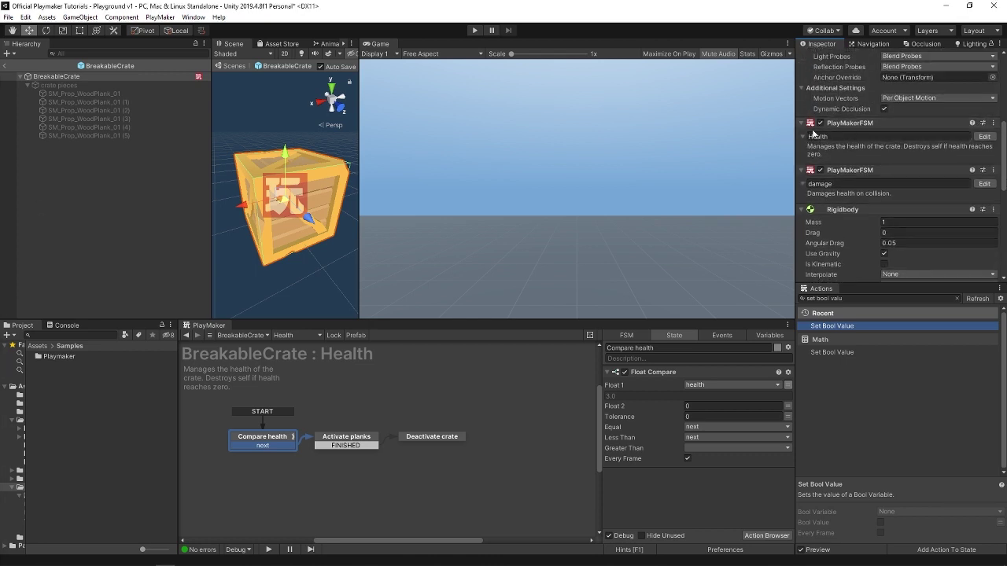
pyautogui.click(984, 137)
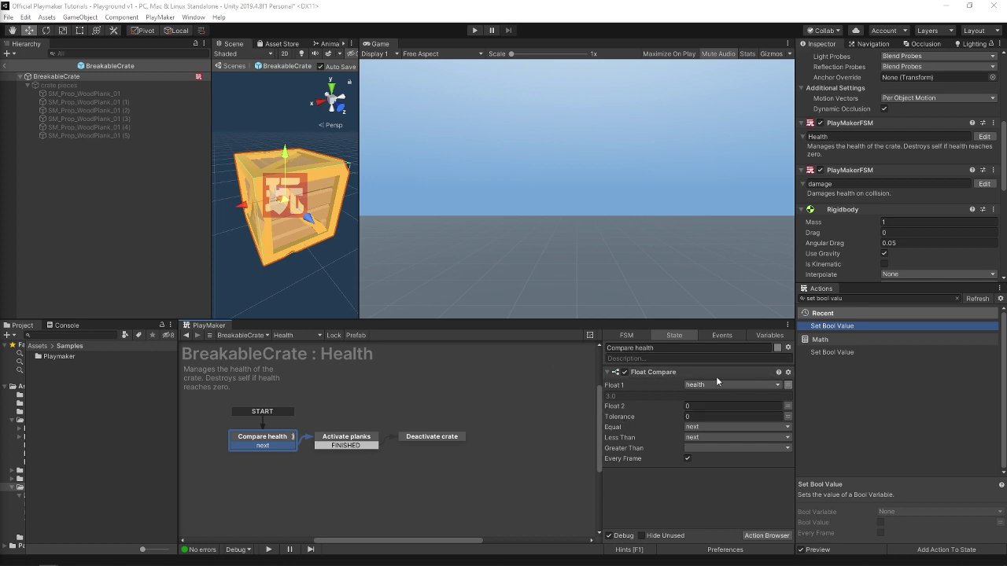
pyautogui.click(700, 406)
pyautogui.press('Return')
# - Examine the Activate planks state and locate its referenced crate pieces object and child planks in the prefab hierarchy
pyautogui.click(352, 439)
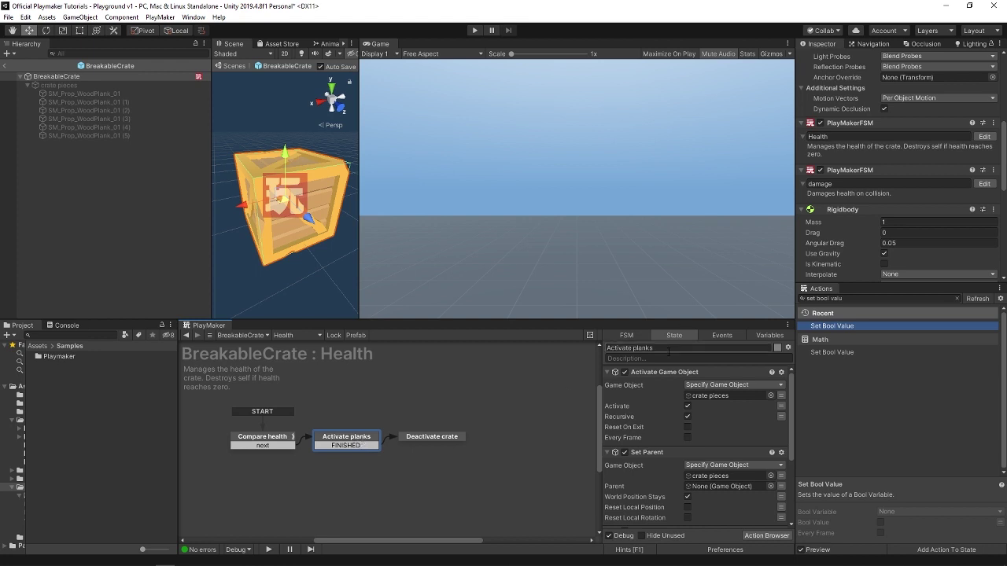
pyautogui.click(716, 396)
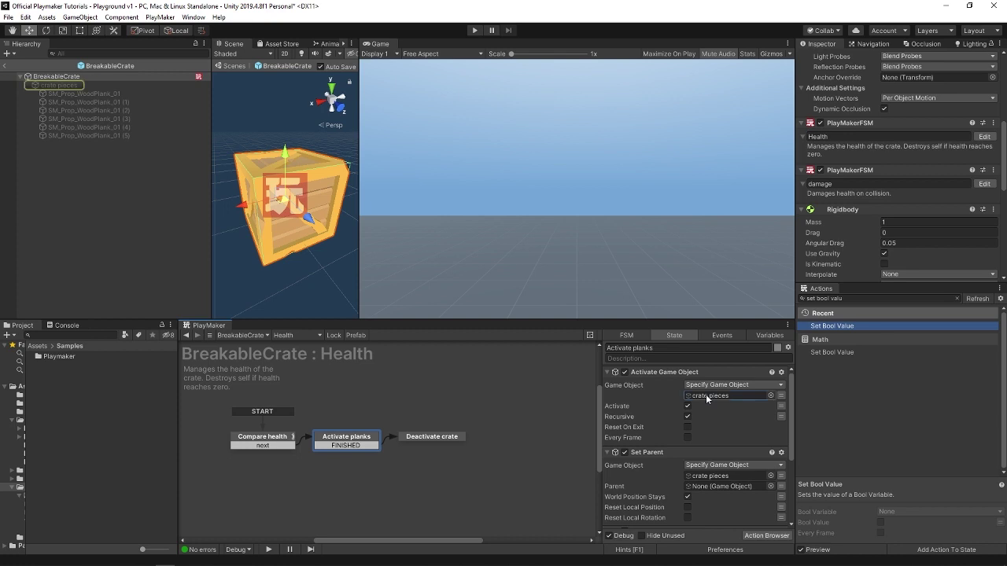
pyautogui.click(77, 94)
pyautogui.click(78, 112)
pyautogui.click(74, 128)
pyautogui.click(71, 148)
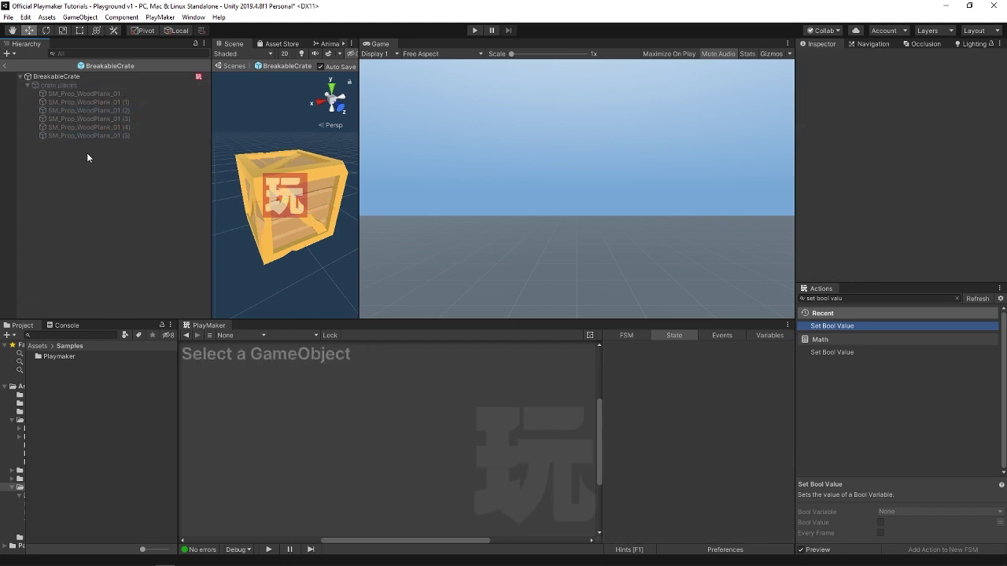
# - Widen the scene view, activate the crate pieces object and move it beside the crate to about X 1.089, Y 0.01
pyautogui.click(49, 84)
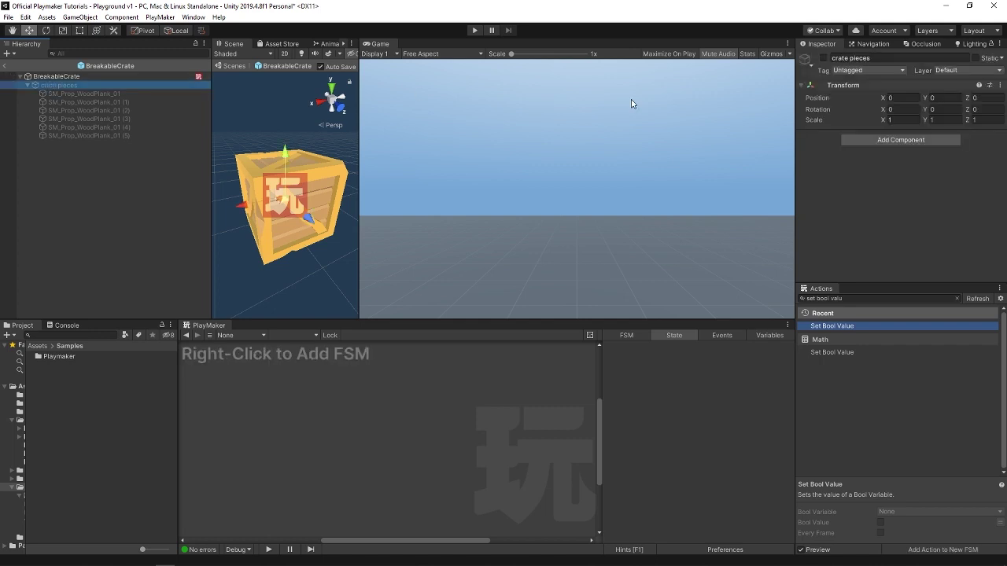
pyautogui.moveTo(360, 229); pyautogui.dragTo(681, 228)
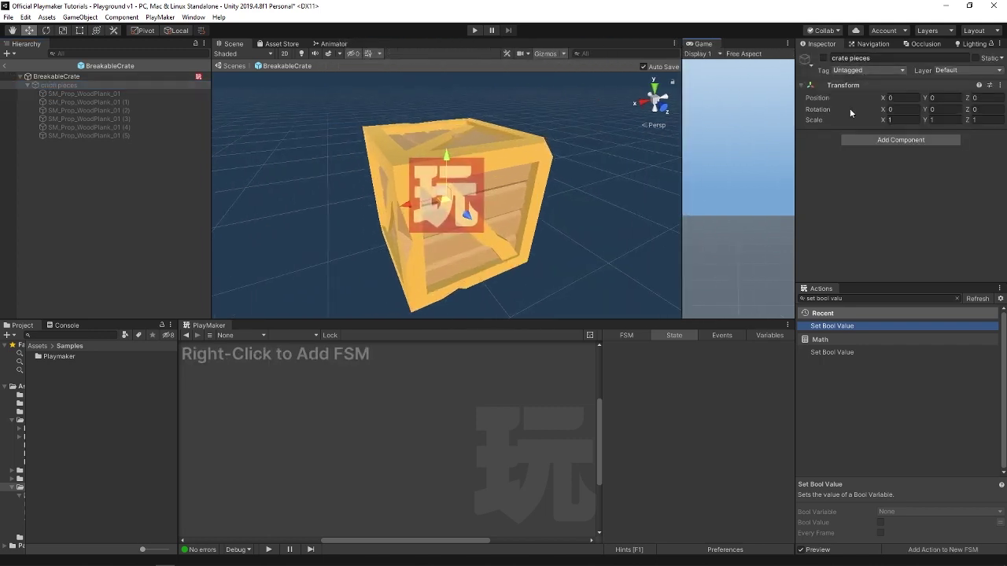
pyautogui.click(823, 58)
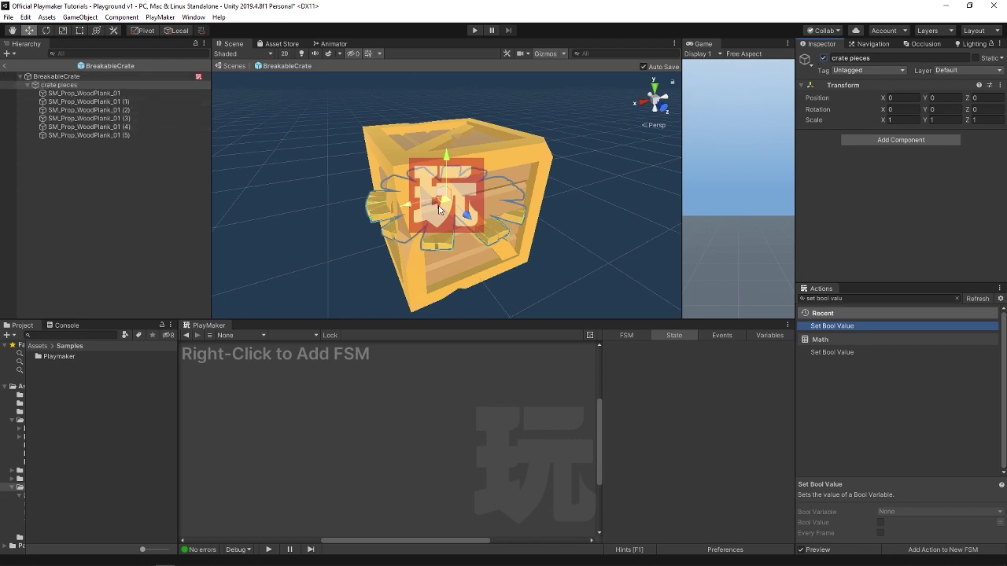
pyautogui.moveTo(443, 198); pyautogui.dragTo(324, 237)
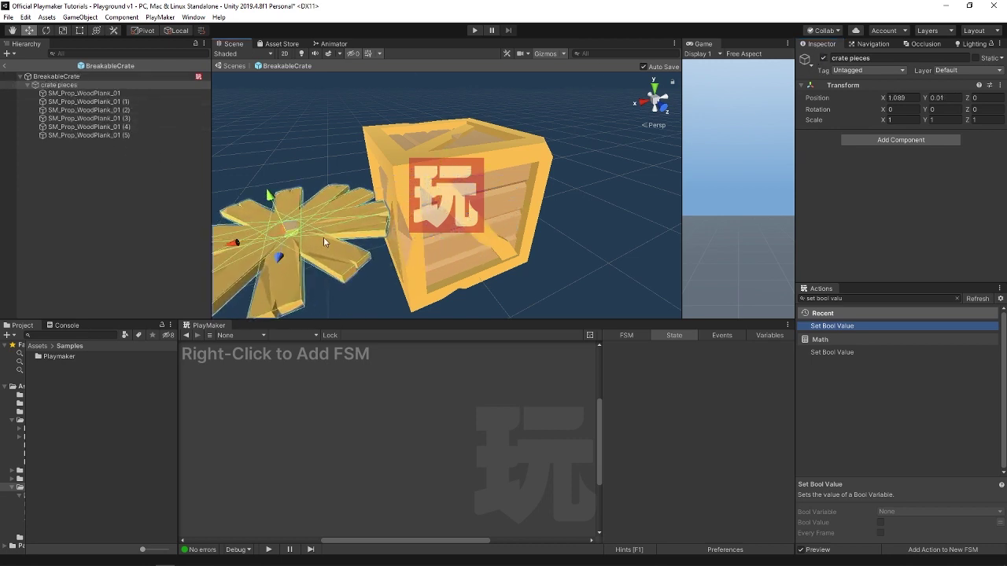
pyautogui.moveTo(323, 237); pyautogui.dragTo(410, 193, button='middle')
# - Select the first wood plank, SM_Prop_WoodPlank_01, and undo the move and activation of crate pieces
pyautogui.click(398, 185)
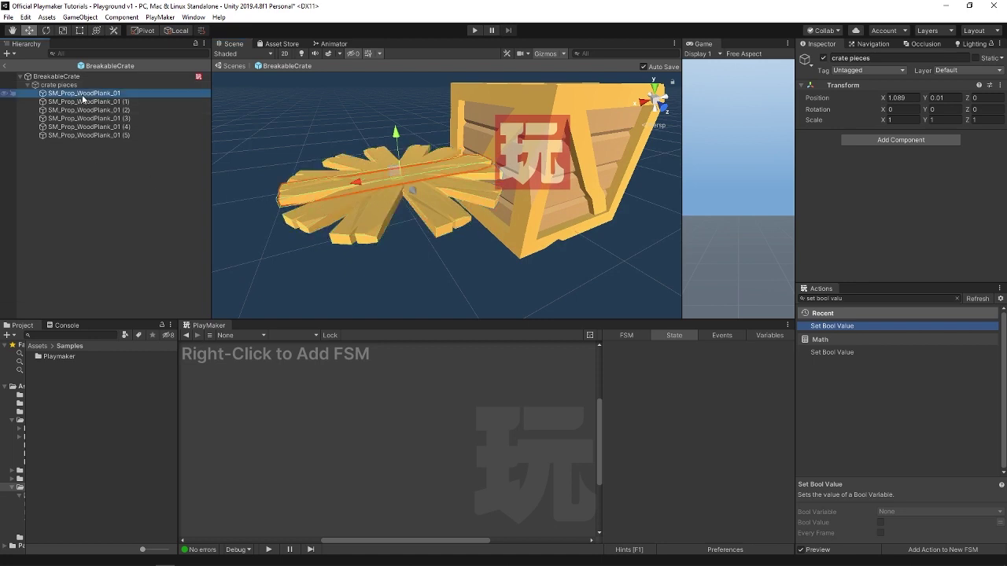
pyautogui.moveTo(397, 148); pyautogui.dragTo(377, 118)
pyautogui.hotkey('ctrl', 'z')
pyautogui.hotkey('ctrl', 'z')
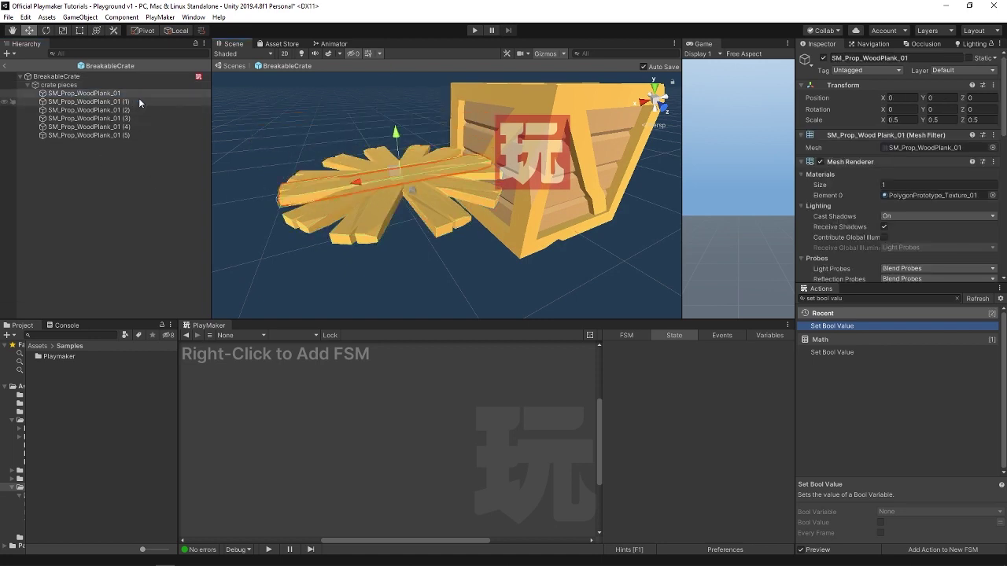
pyautogui.press('h')
# - Examine the physics components of SM_Prop_WoodPlank_01, down to its Box Collider
pyautogui.click(89, 93)
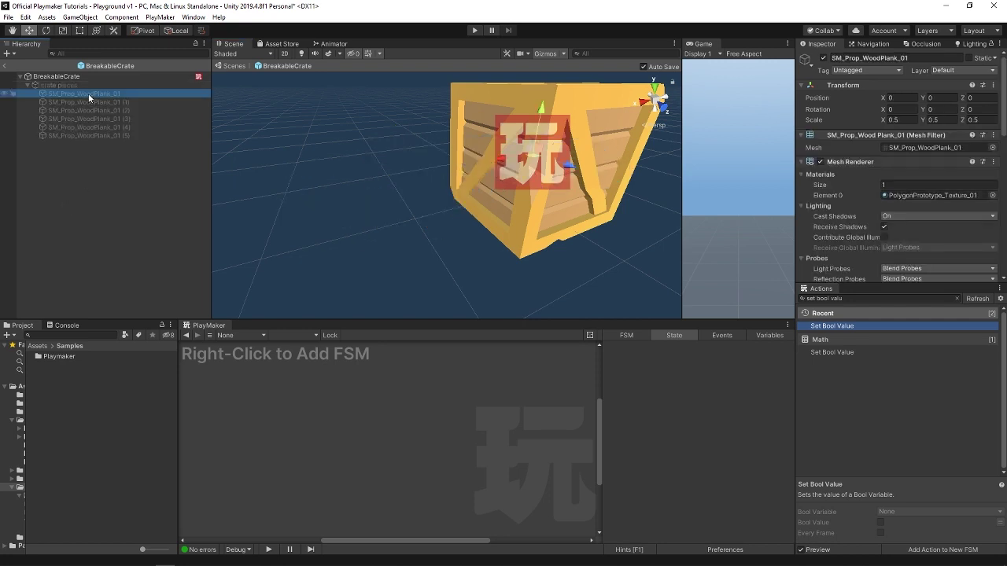
pyautogui.moveTo(1005, 116); pyautogui.dragTo(1005, 246)
pyautogui.scroll(-2, 916, 188)
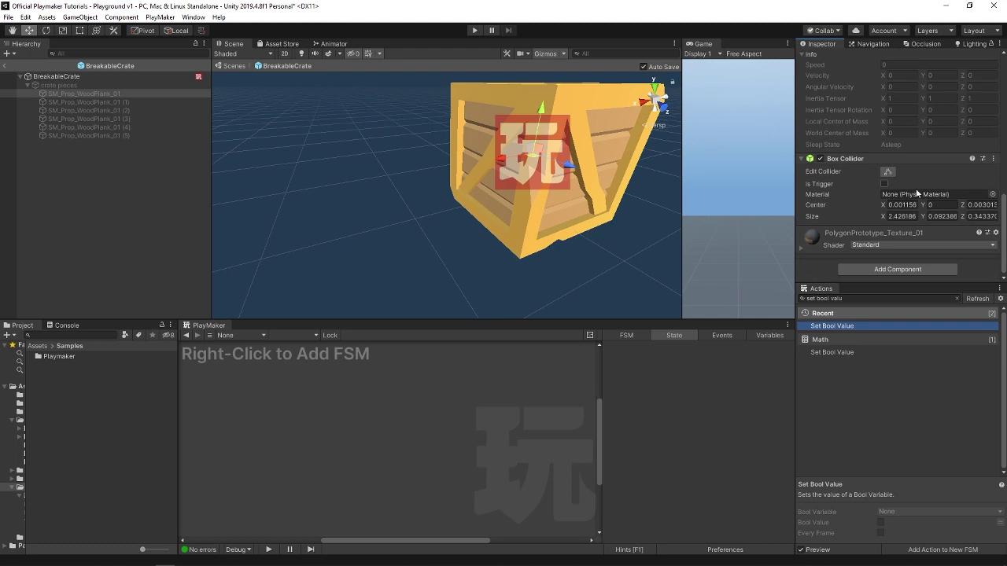
# - Return to the BreakableCrate root, enlarge the FSM editor and examine the Set Parent and Explosion actions of Activate planks
pyautogui.click(56, 76)
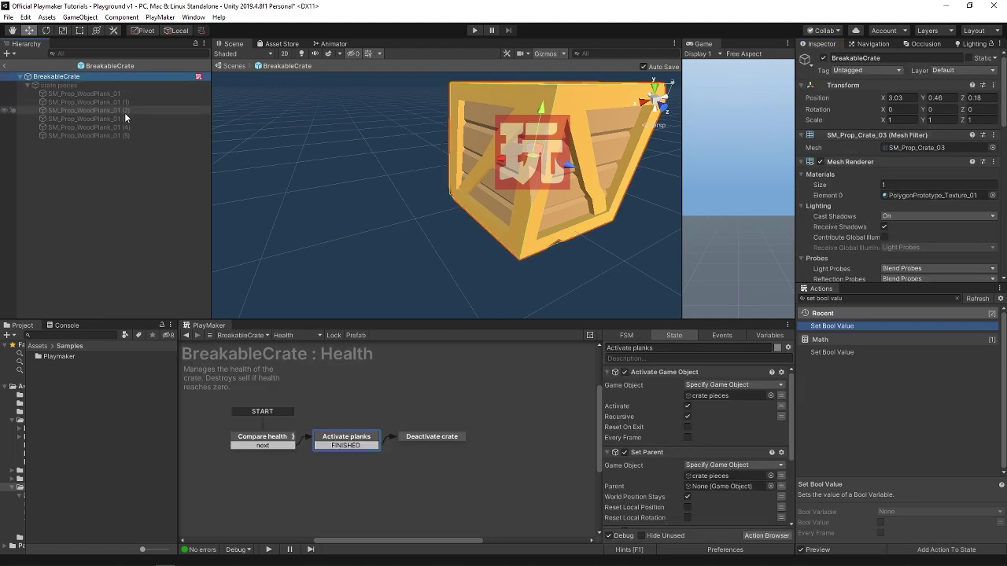
pyautogui.moveTo(523, 320); pyautogui.dragTo(506, 173)
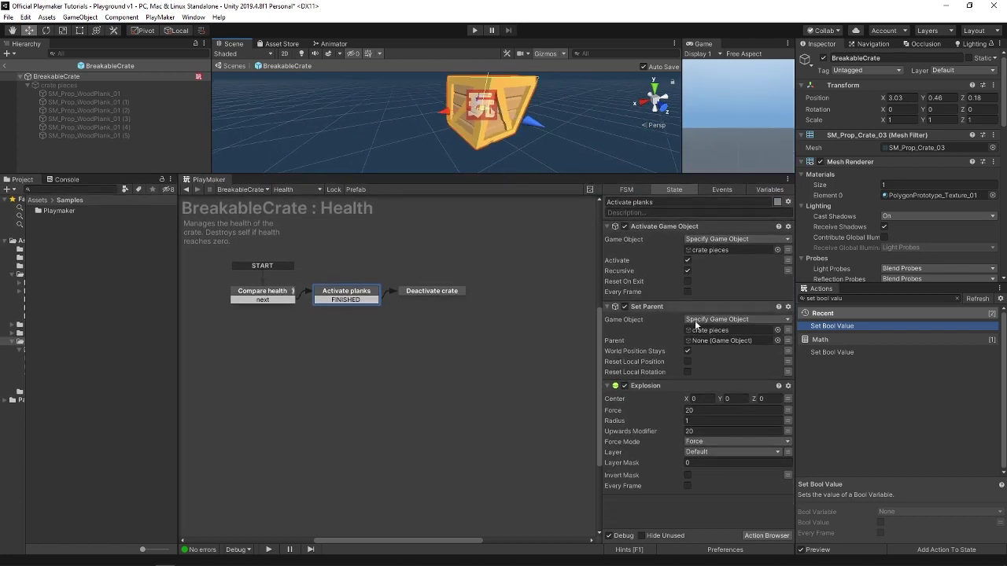
pyautogui.click(670, 312)
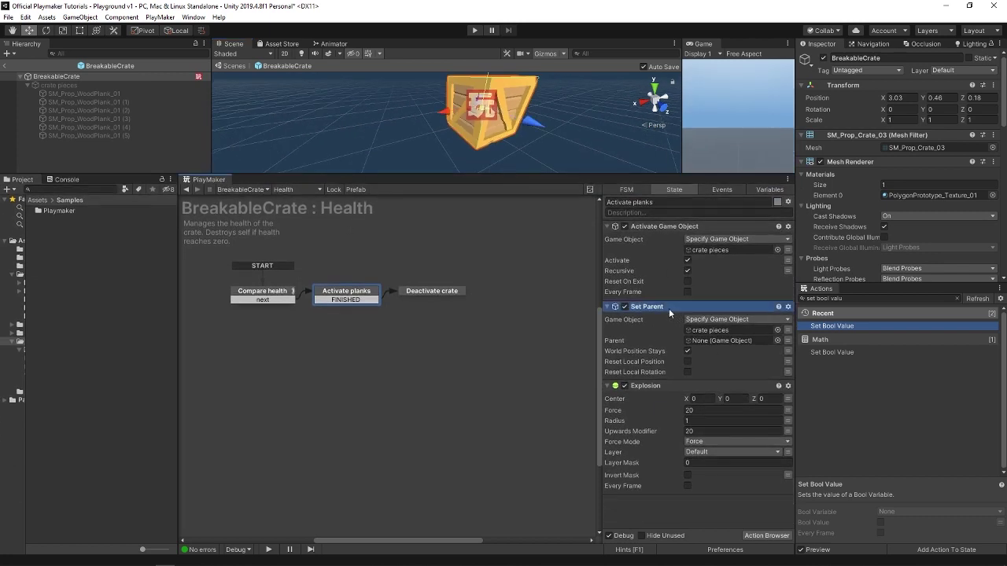
pyautogui.click(688, 350)
pyautogui.click(653, 386)
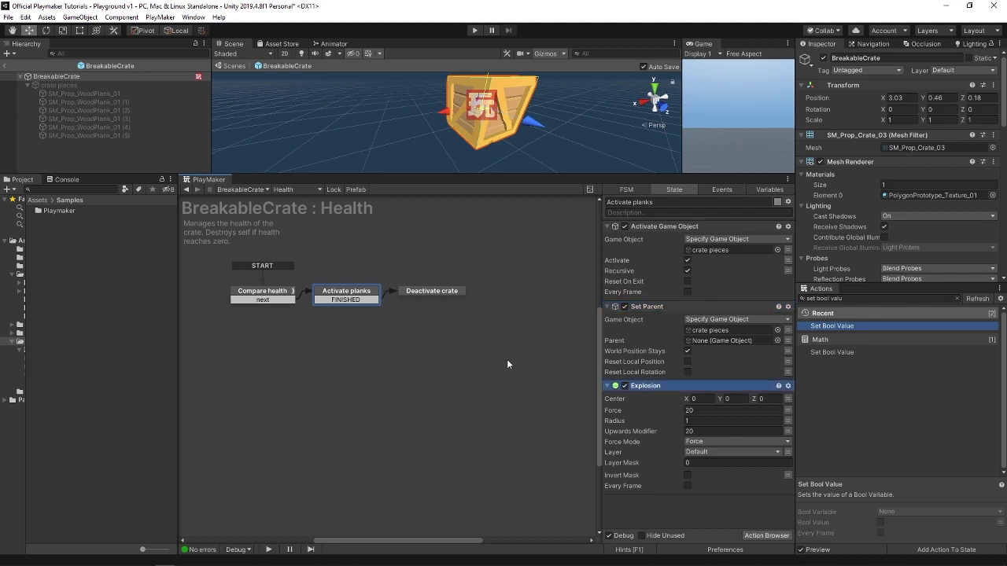
# - Examine the Deactivate crate state's Activate Game Object action and open the crate's damage FSM
pyautogui.click(421, 291)
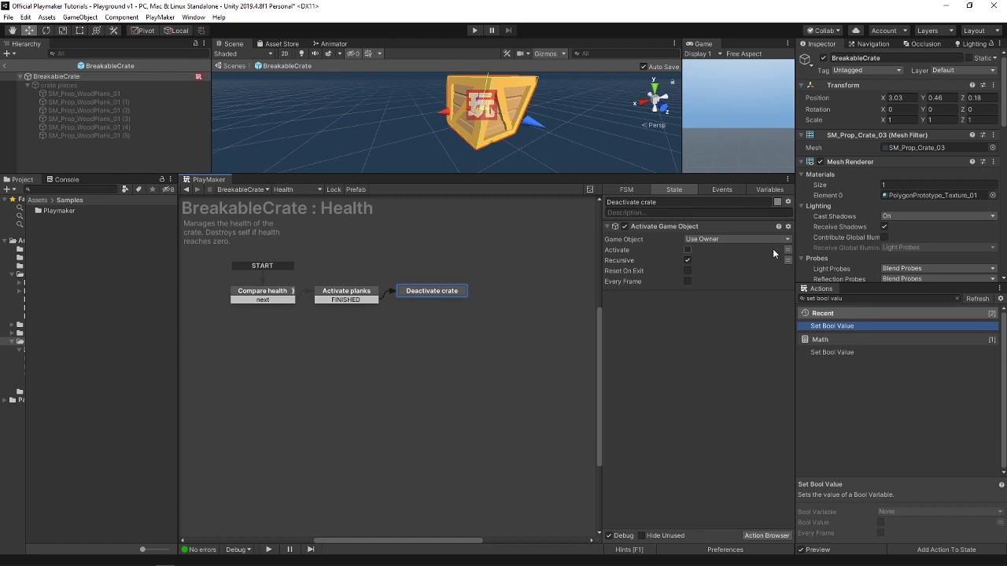
pyautogui.scroll(-5, 848, 201)
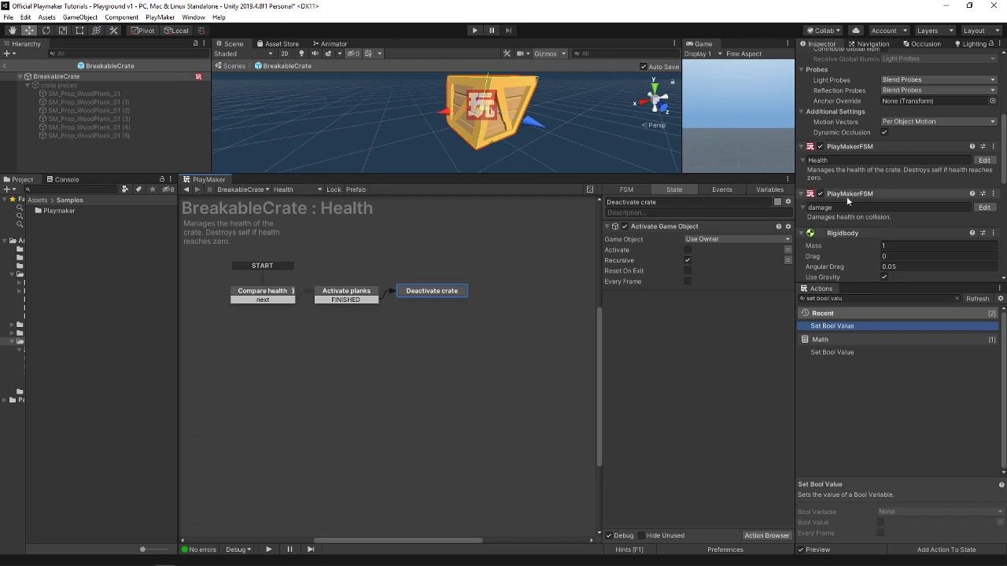
pyautogui.click(985, 208)
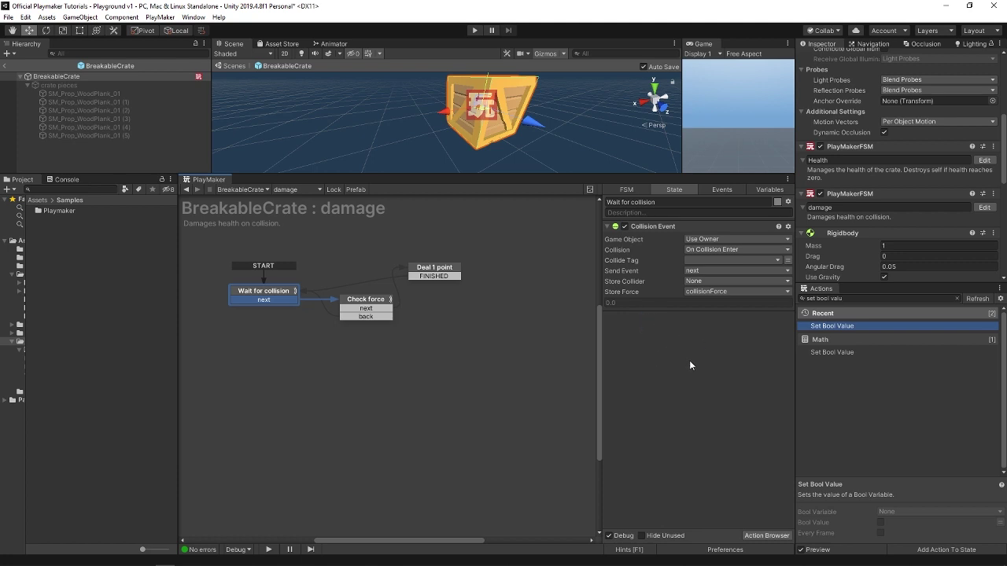
# - Examine the damage FSM's Check force state and the Float Subtract and Set Fsm Float actions of Deal 1 point
pyautogui.click(374, 302)
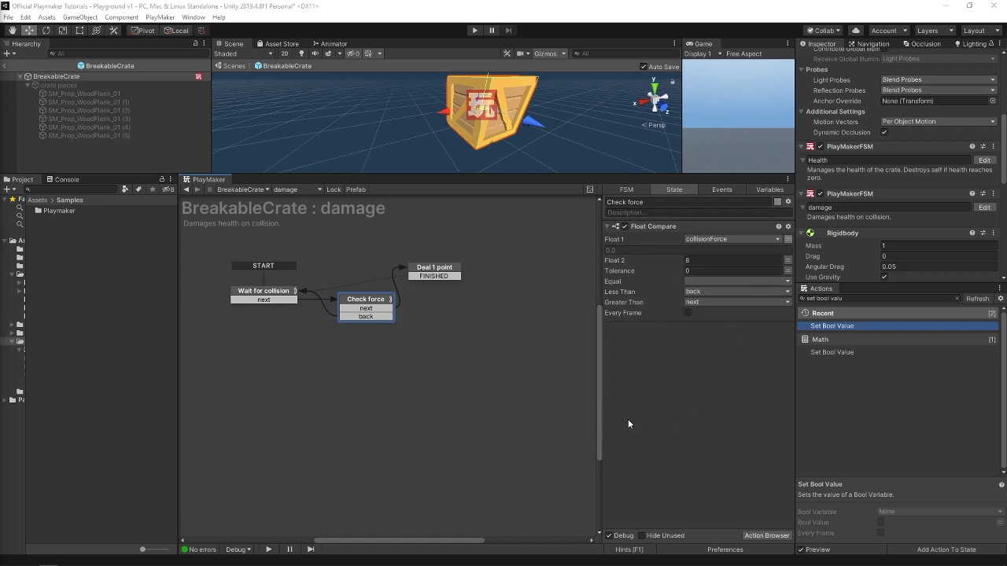
pyautogui.click(434, 269)
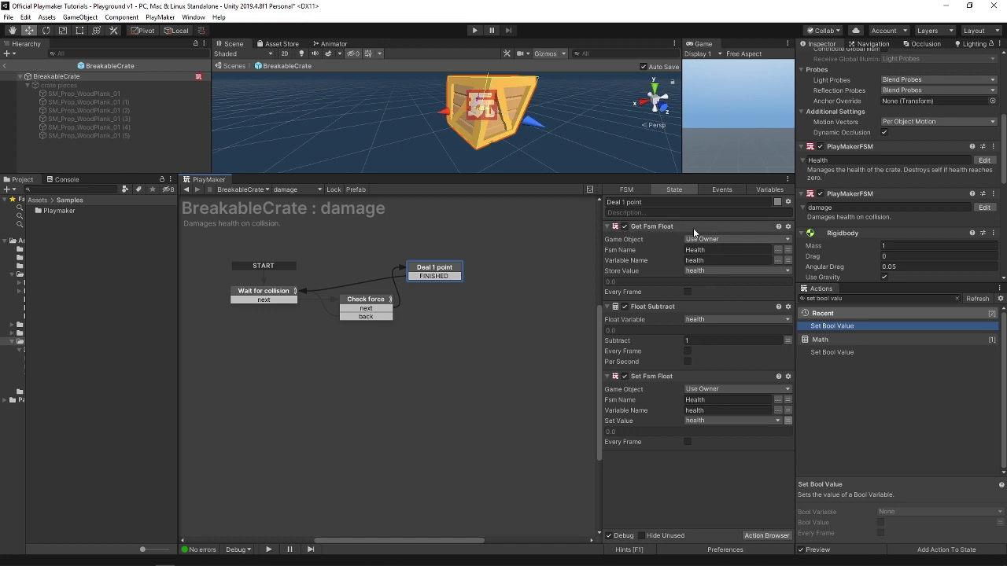
pyautogui.click(647, 308)
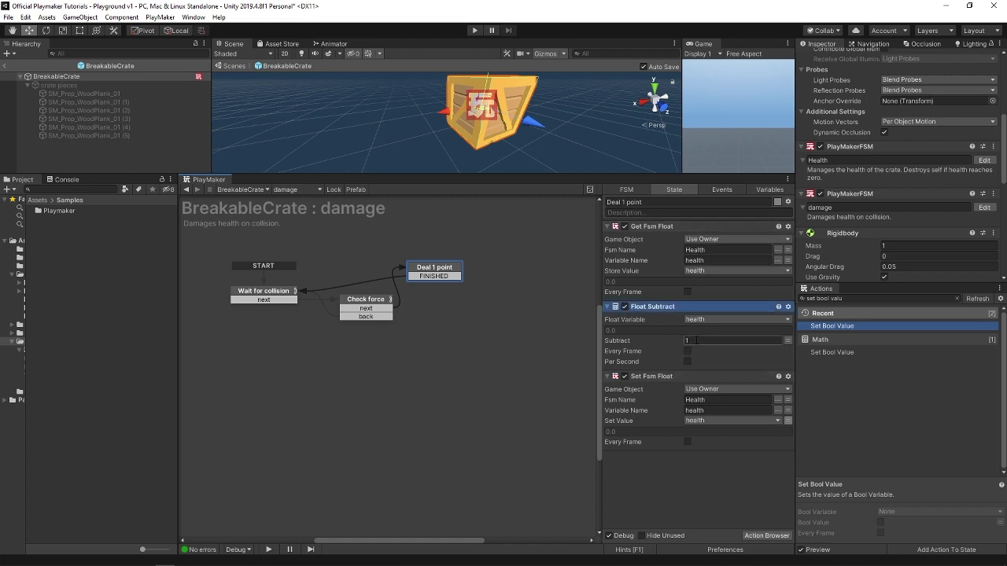
pyautogui.click(657, 377)
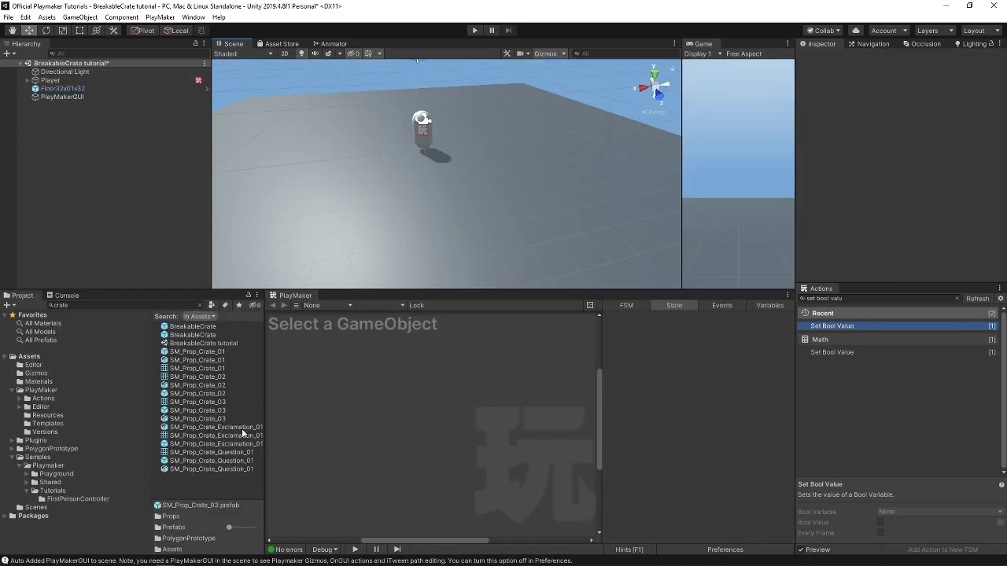
# - Place the SM_Prop_Crate_03 prefab in the scene near the player and give it an empty child object named cratePieces
pyautogui.click(193, 411)
pyautogui.moveTo(309, 399); pyautogui.dragTo(445, 213)
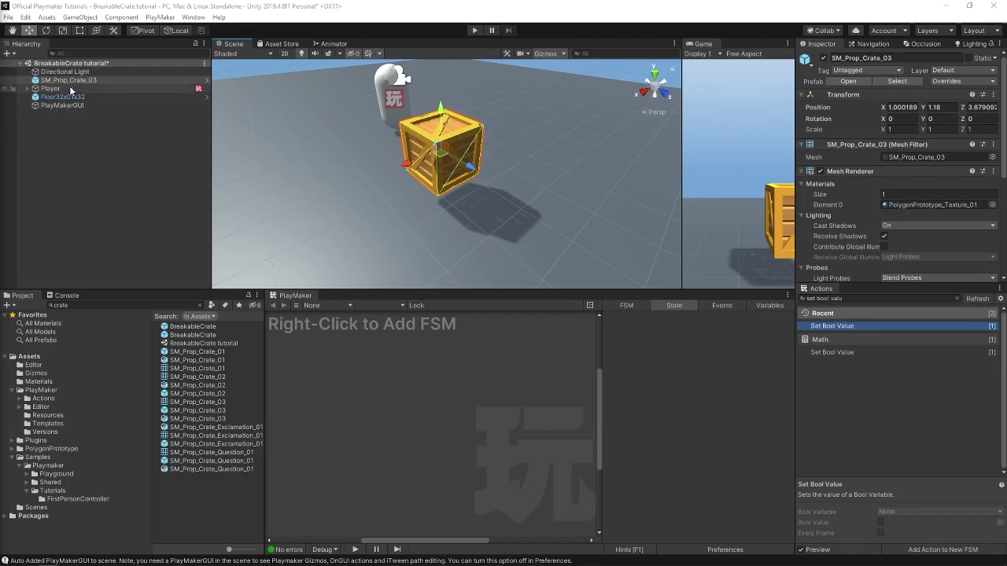
pyautogui.rightClick(69, 84)
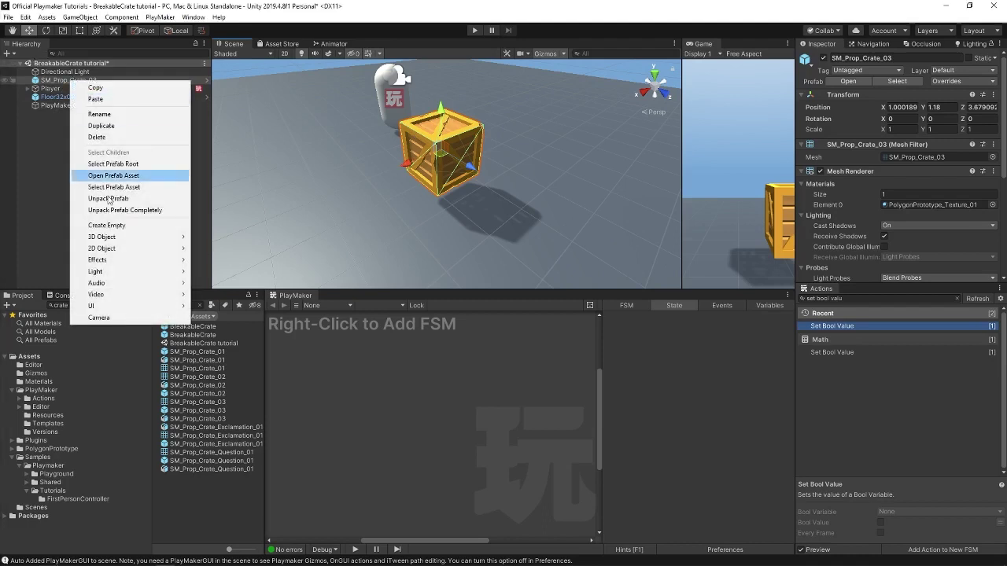
pyautogui.click(107, 225)
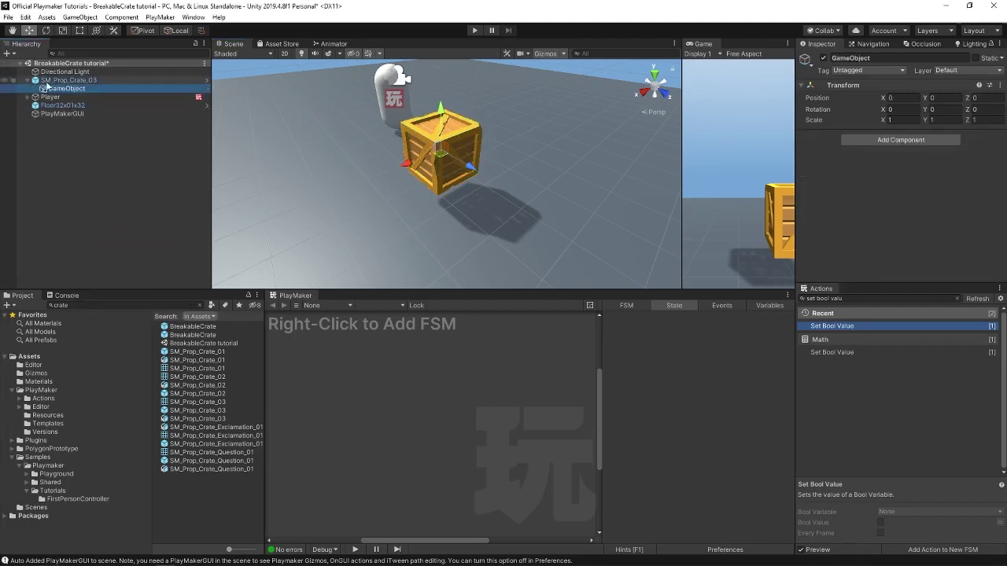
pyautogui.press('F2')
pyautogui.write('cratePieces')
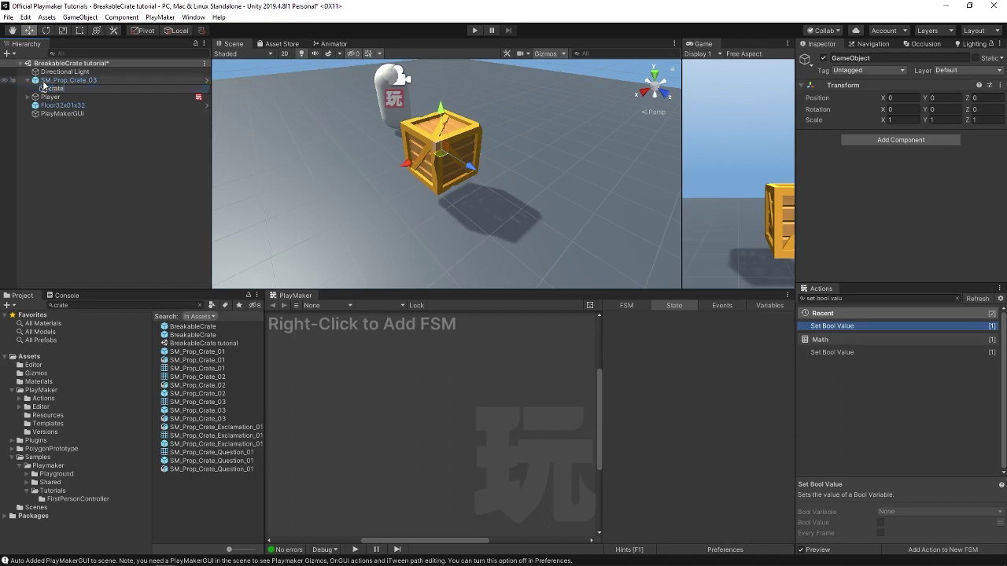
pyautogui.press('Return')
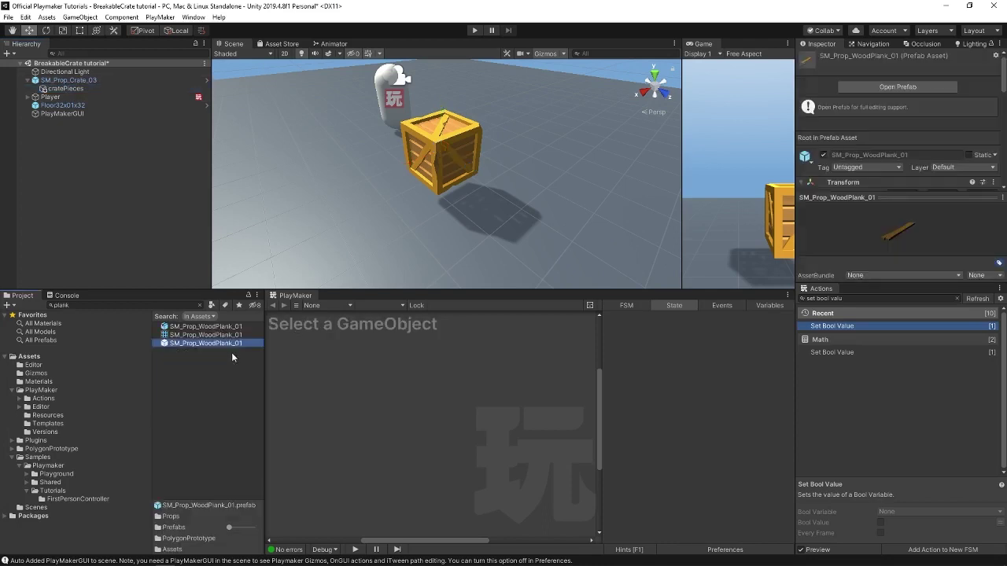
# - Add the SM_Prop_WoodPlank_01 prefab to the scene as a child of cratePieces and set its position to 0, 0, 0
pyautogui.moveTo(205, 343); pyautogui.dragTo(370, 214)
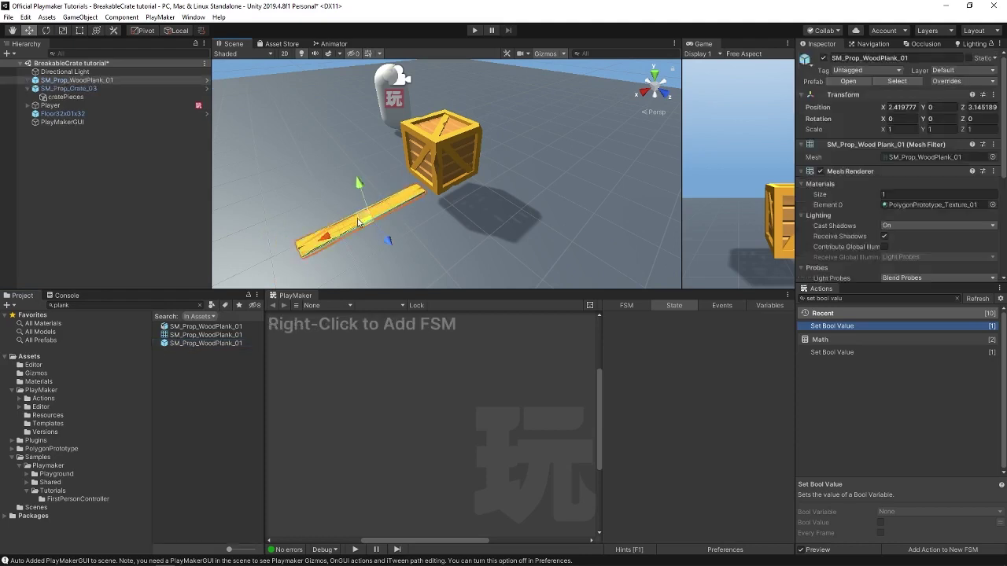
pyautogui.moveTo(77, 82); pyautogui.dragTo(67, 97)
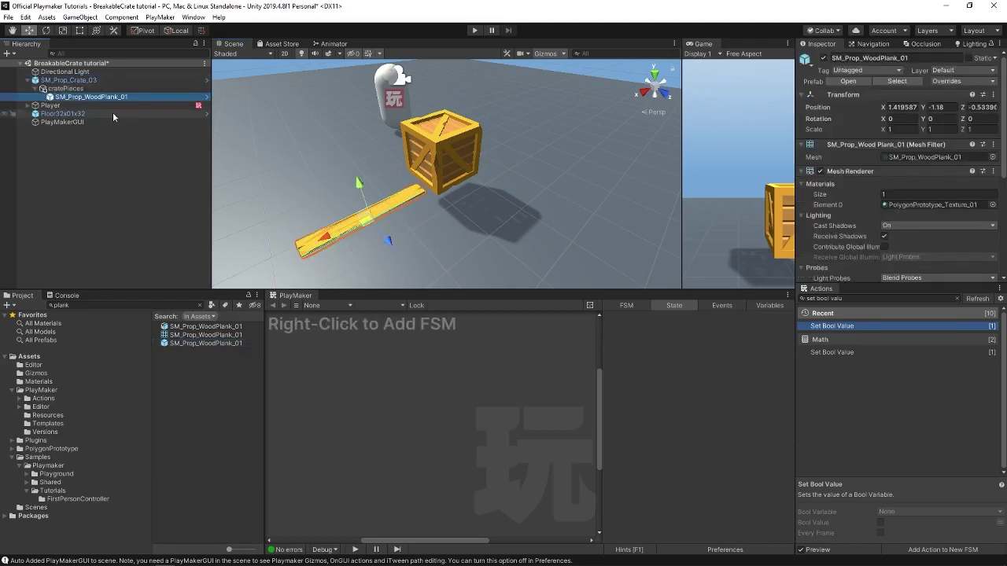
pyautogui.click(900, 107)
pyautogui.write('0')
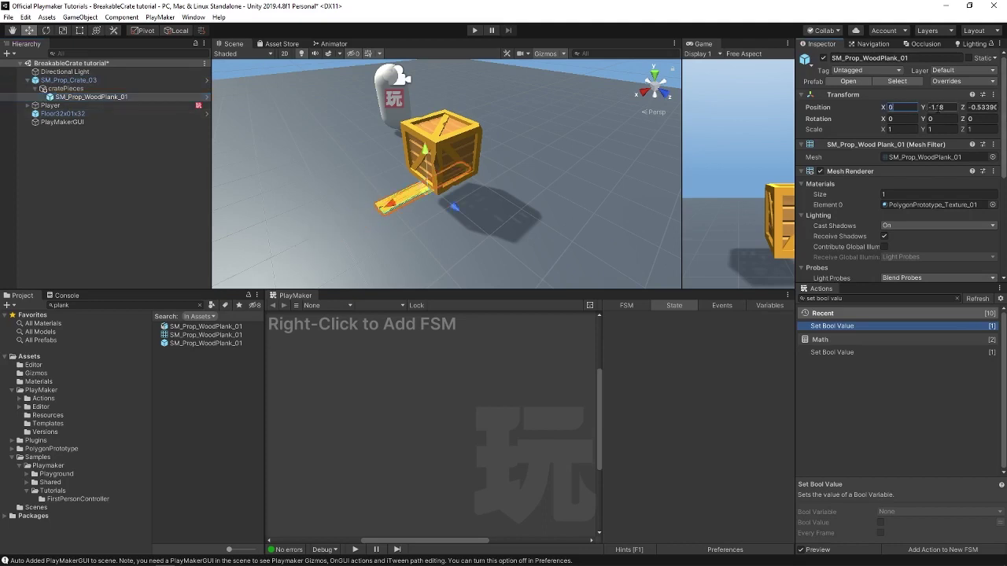
pyautogui.press('Tab')
pyautogui.write('0')
pyautogui.press('Tab')
pyautogui.write('0')
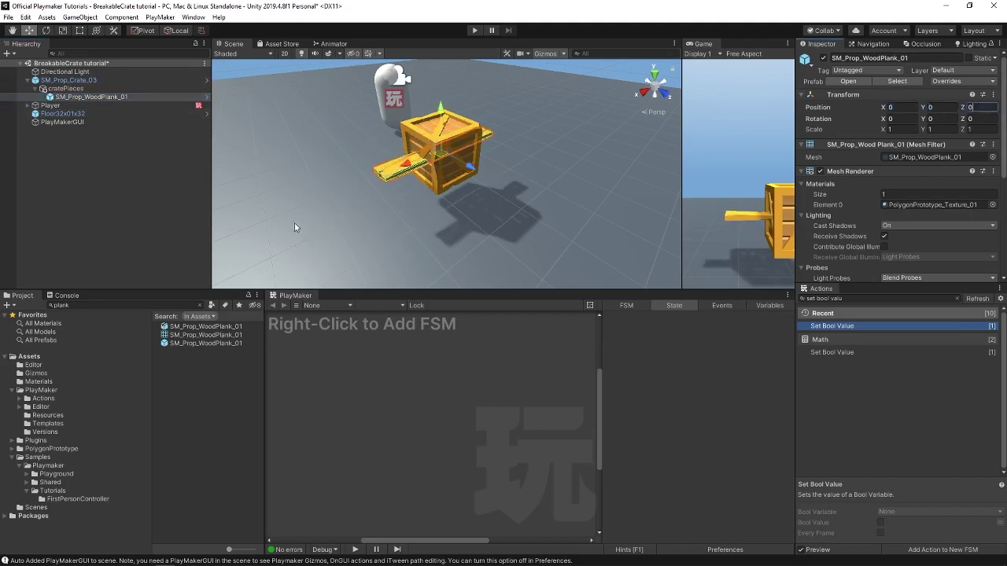
# - Duplicate the wood plank under cratePieces and rotate the copy slightly about the vertical axis
pyautogui.click(49, 100)
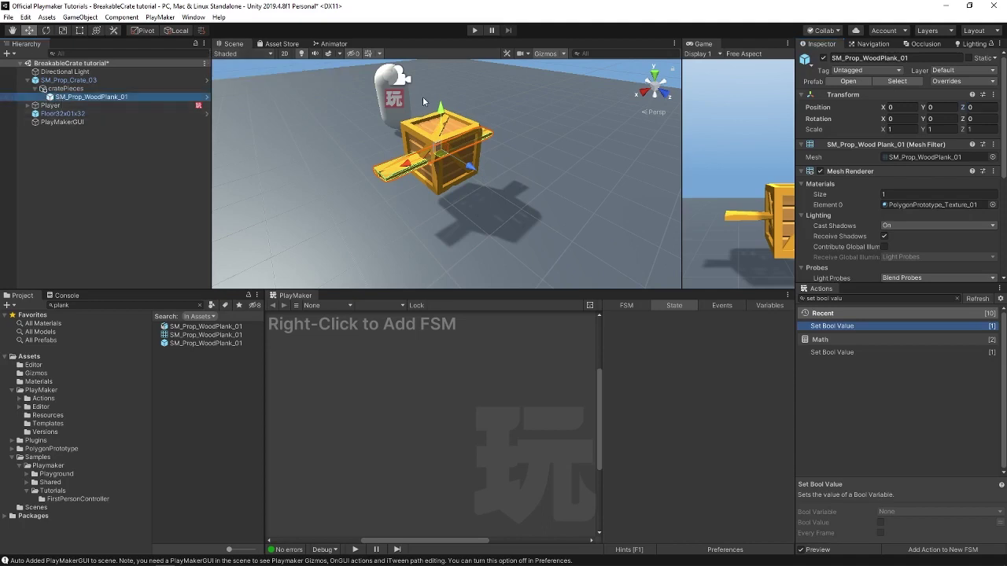
pyautogui.hotkey('ctrl', 'd')
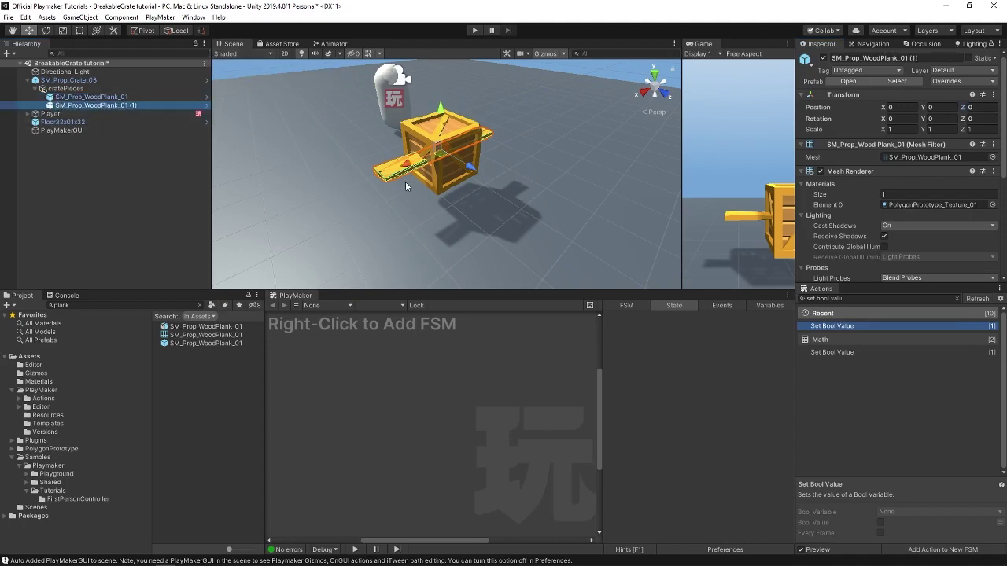
pyautogui.press('e')
pyautogui.moveTo(437, 180); pyautogui.dragTo(372, 168)
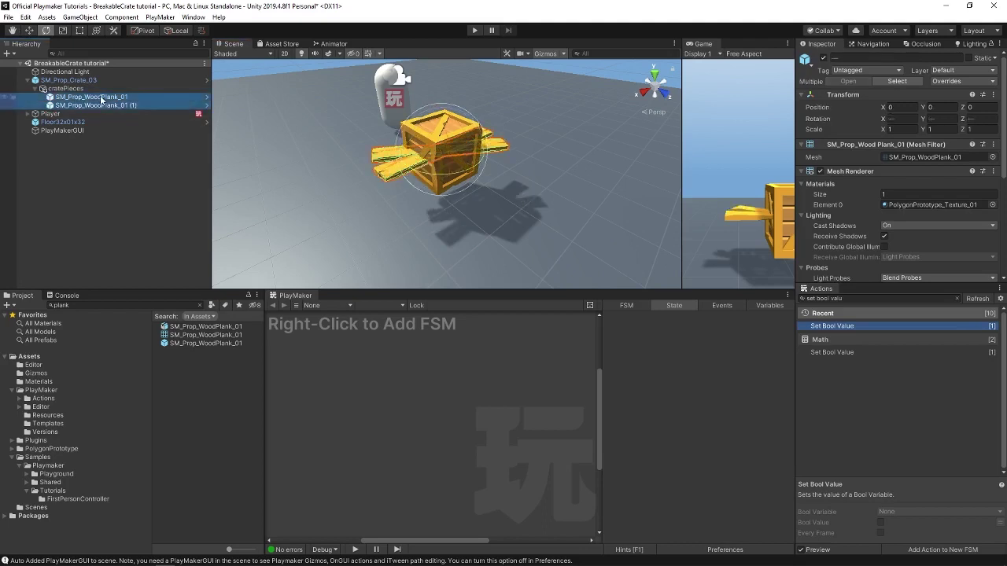
# - Duplicate the plank pair twice, rotating each new pair about the vertical axis to fan around the crate, and deactivate cratePieces
pyautogui.click(101, 97)
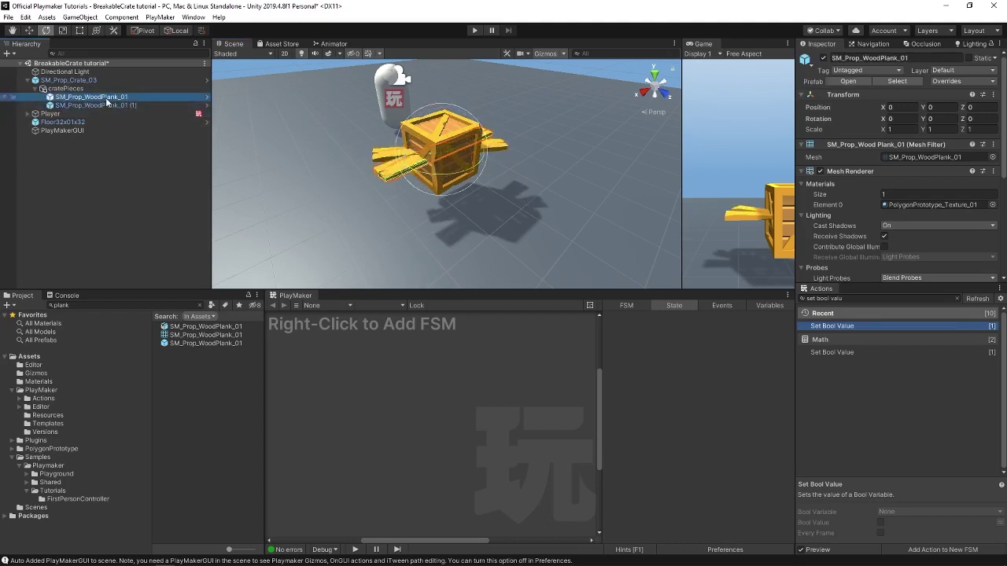
pyautogui.keyDown('ctrl'); pyautogui.click(111, 104); pyautogui.keyUp('ctrl')
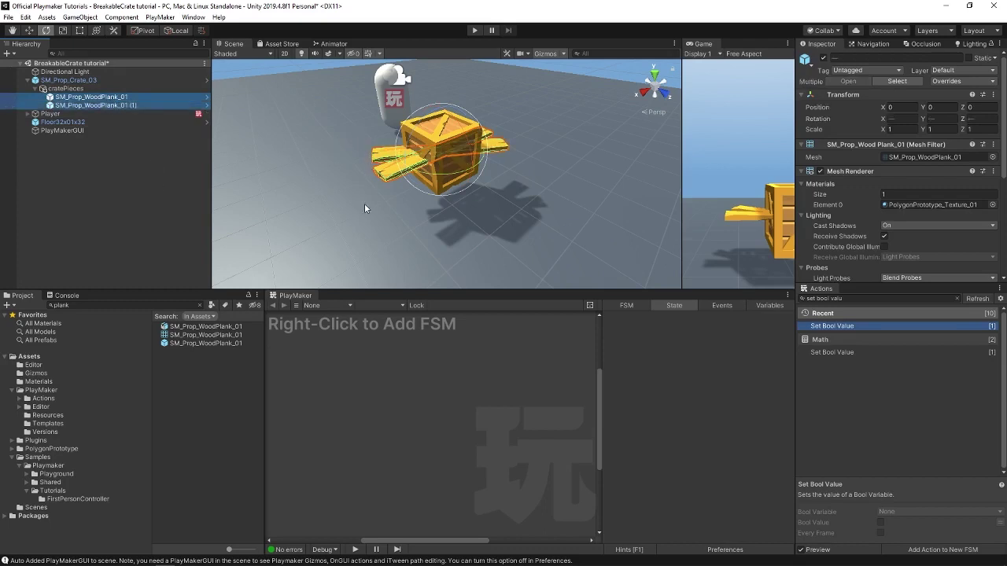
pyautogui.hotkey('ctrl', 'd')
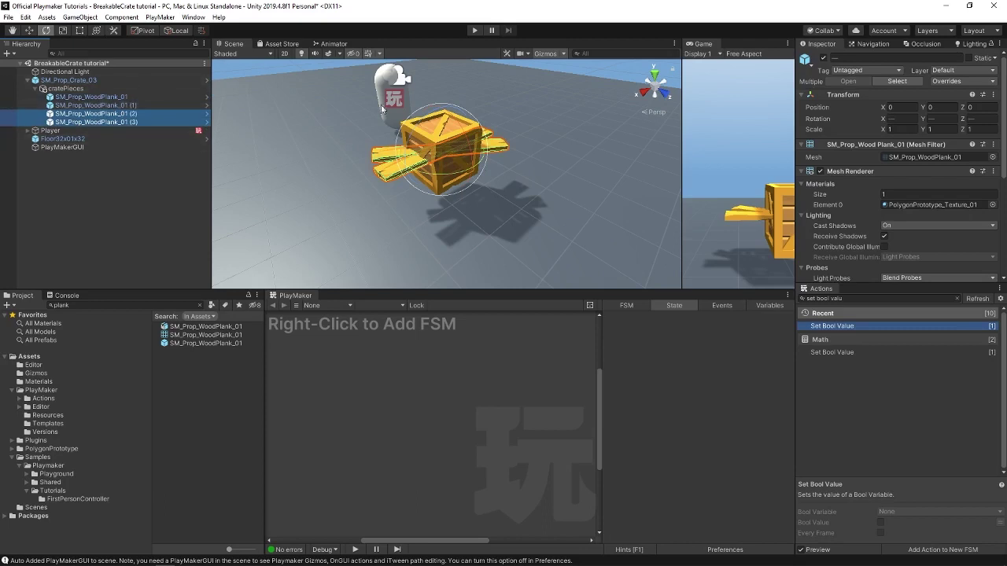
pyautogui.moveTo(448, 183); pyautogui.dragTo(342, 144)
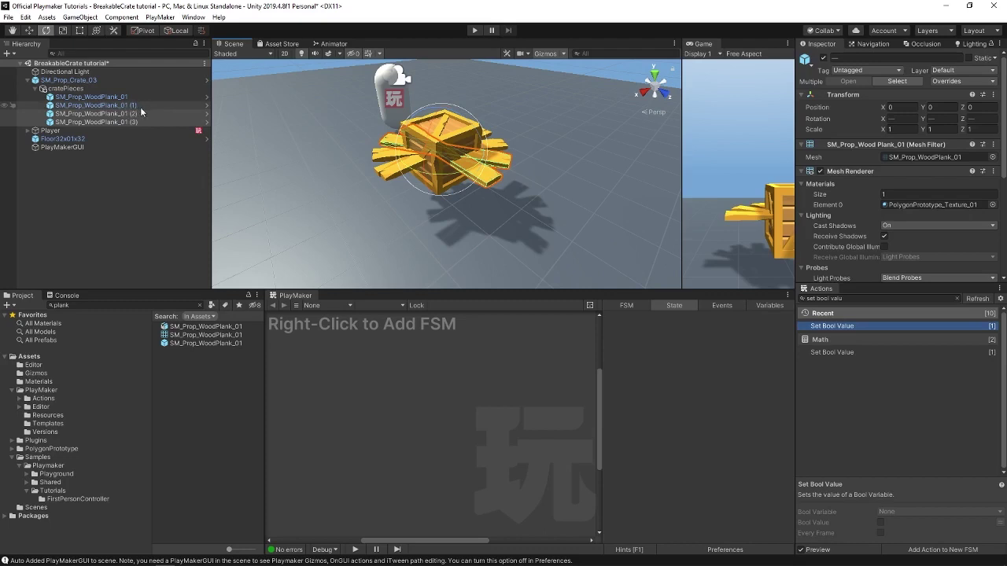
pyautogui.hotkey('ctrl', 'd')
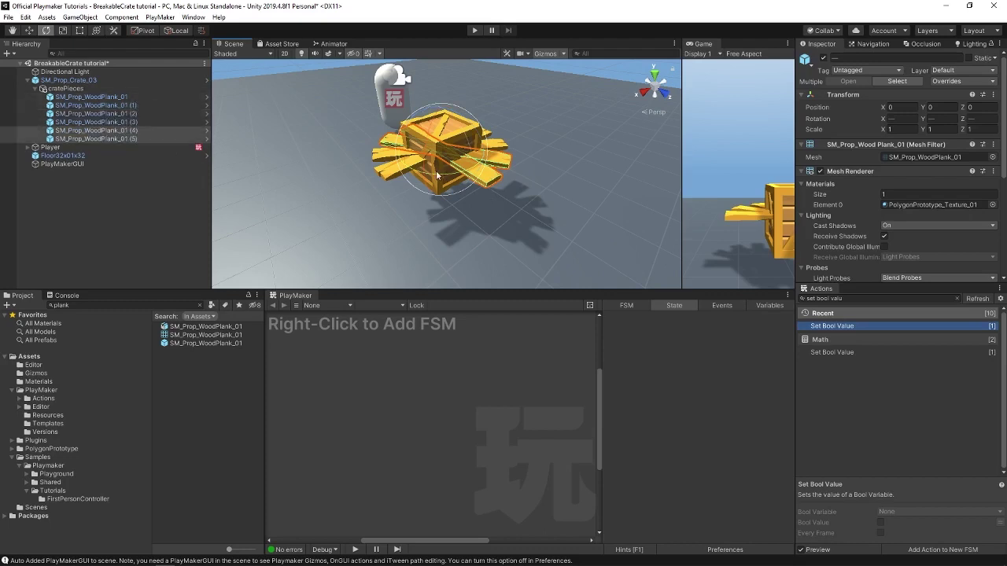
pyautogui.moveTo(440, 173); pyautogui.dragTo(337, 165)
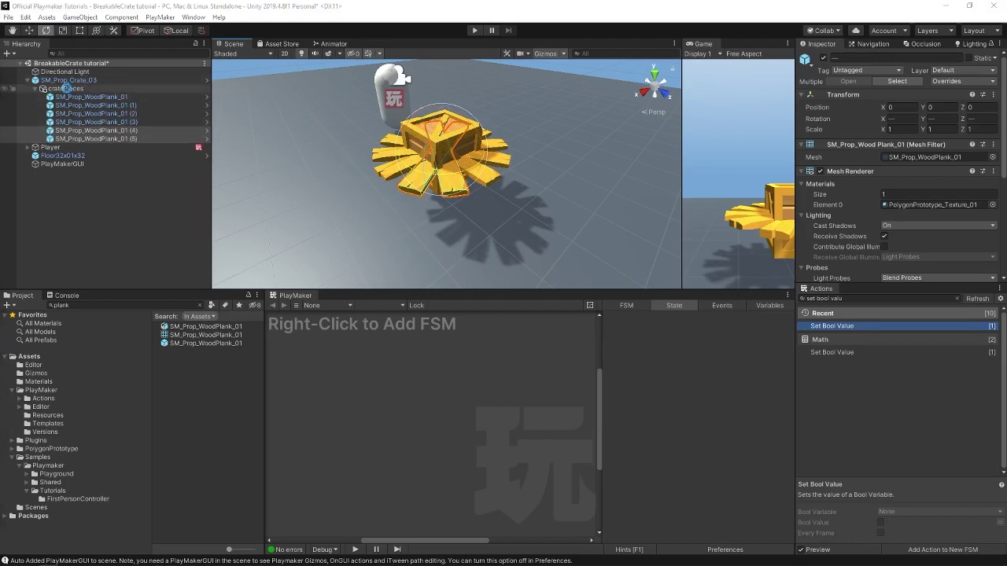
pyautogui.click(77, 89)
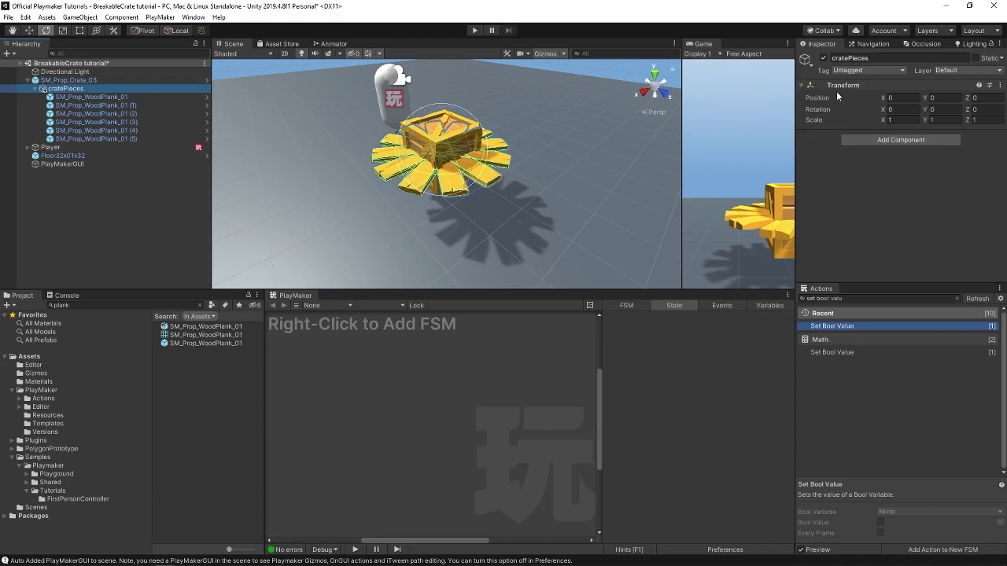
pyautogui.click(823, 59)
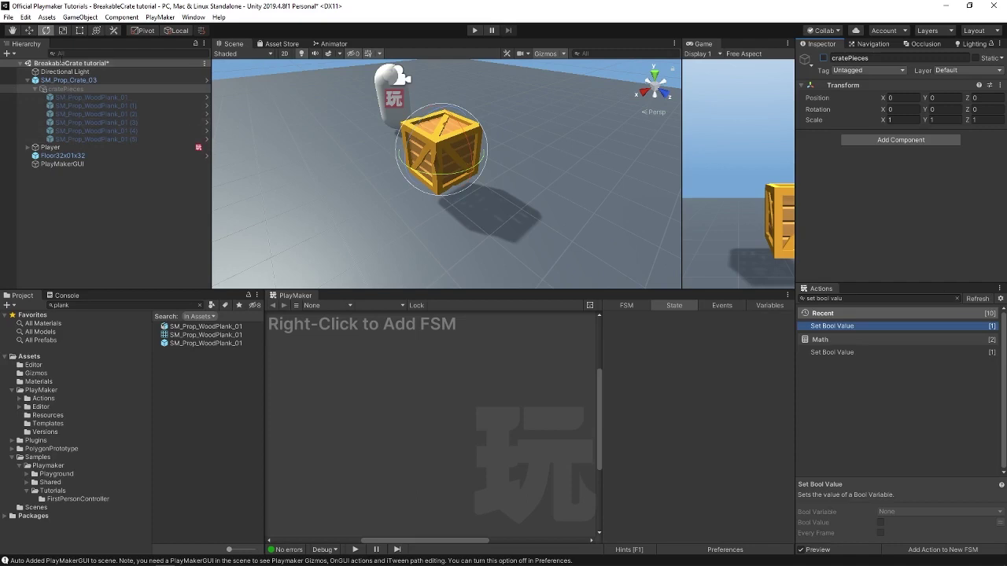
# - Add a PlayMakerFSM component to the SM_Prop_Crate_03 object and name the FSM Health
pyautogui.click(59, 80)
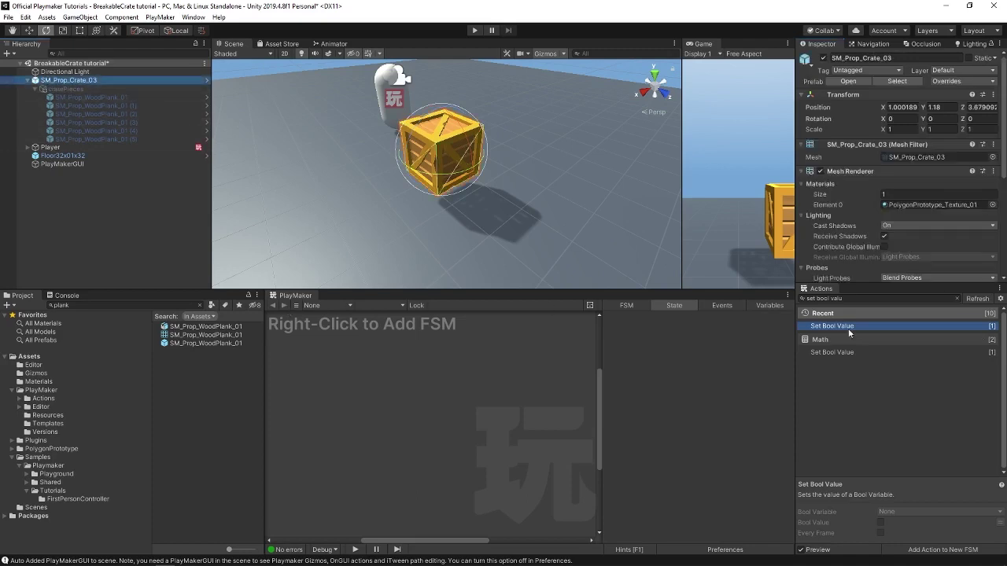
pyautogui.scroll(-5, 878, 236)
pyautogui.click(878, 269)
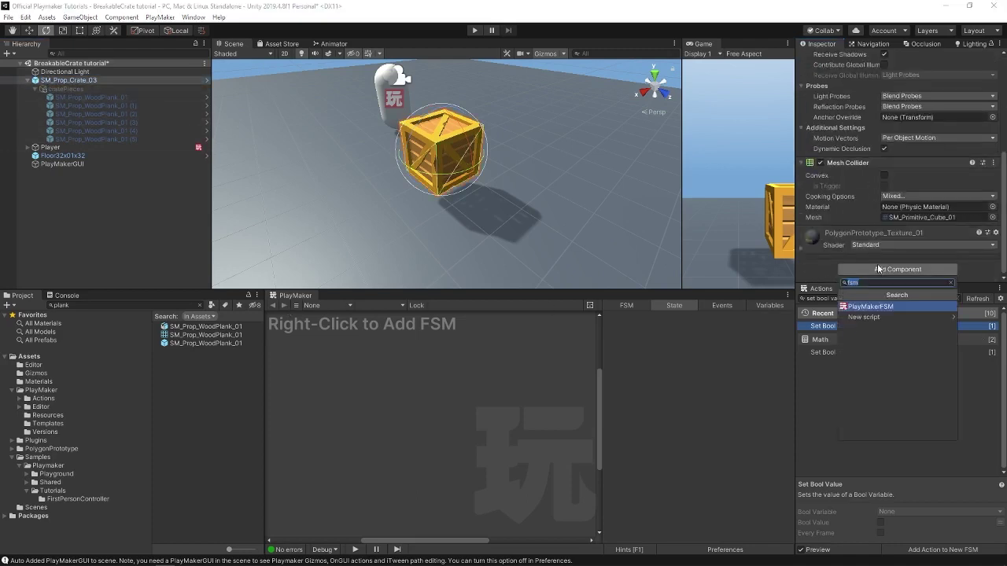
pyautogui.click(865, 307)
pyautogui.click(848, 246)
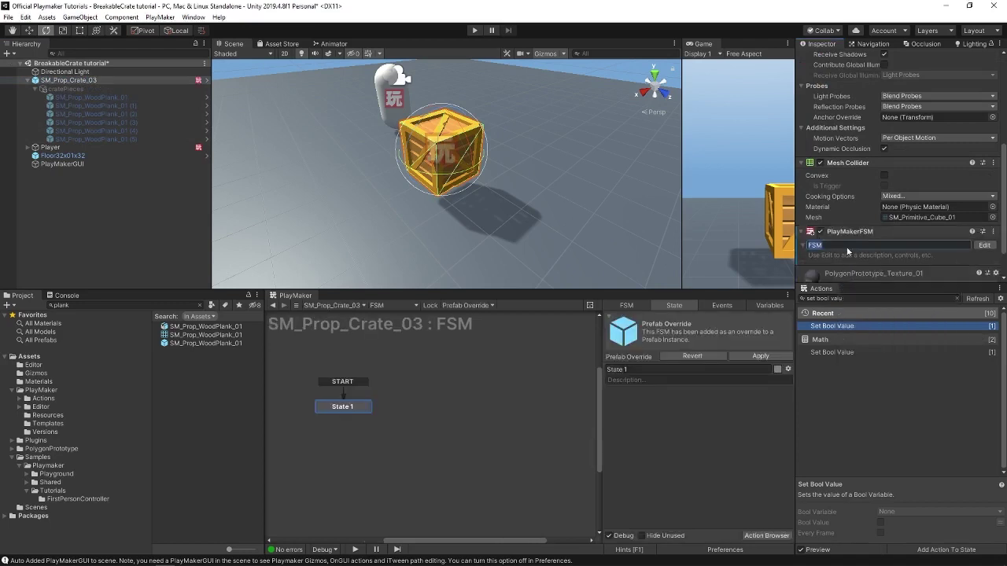
pyautogui.write('Health')
pyautogui.press('Return')
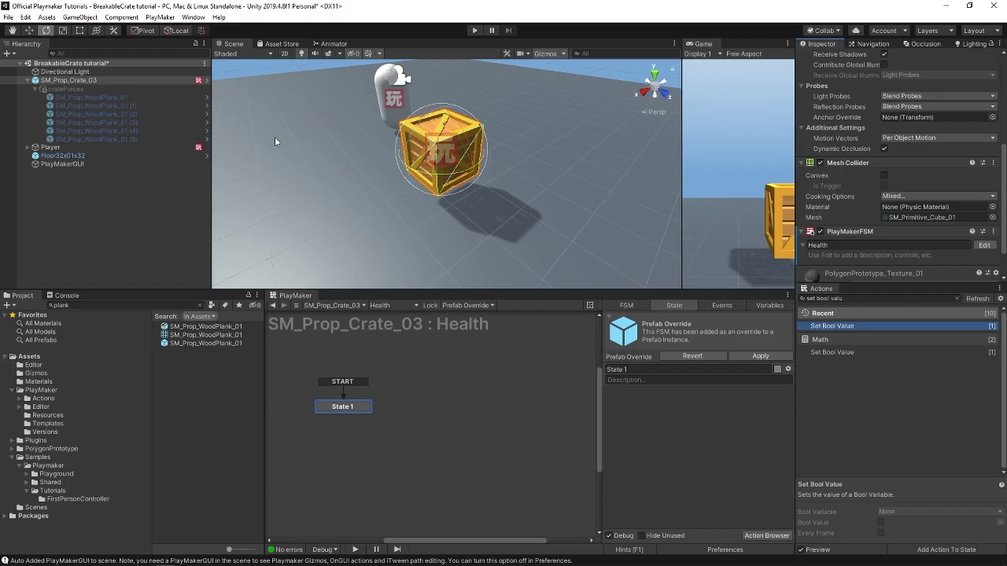
# - Unpack the SM_Prop_Crate_03 prefab instance completely and rename the object BreakableCrate
pyautogui.rightClick(36, 83)
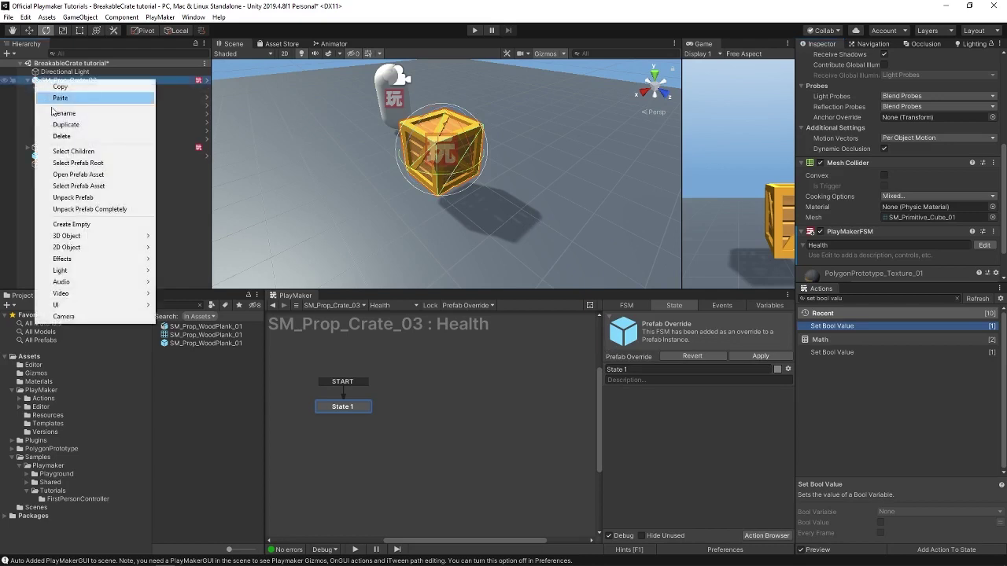
pyautogui.click(105, 210)
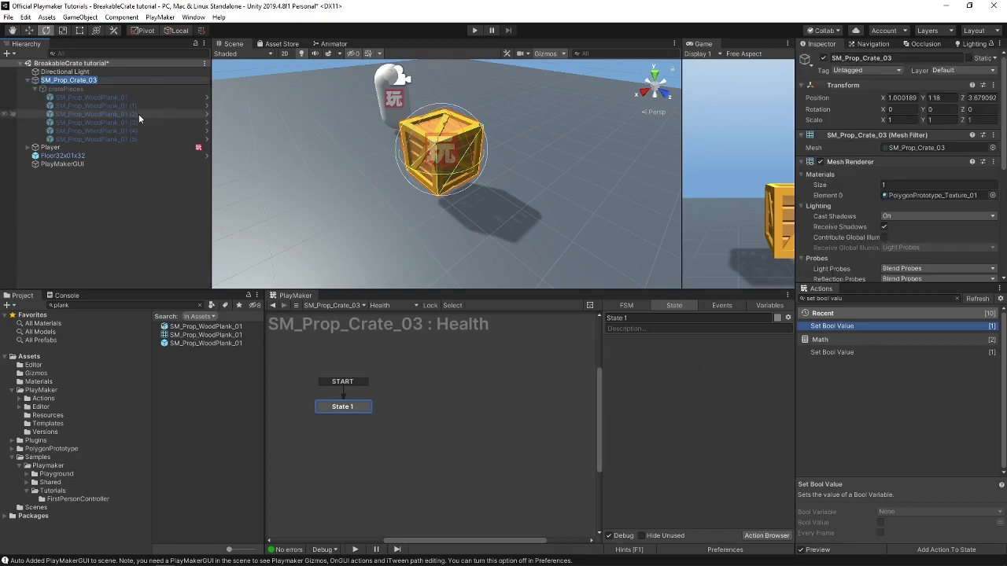
pyautogui.write('BreakableCrate')
pyautogui.press('Return')
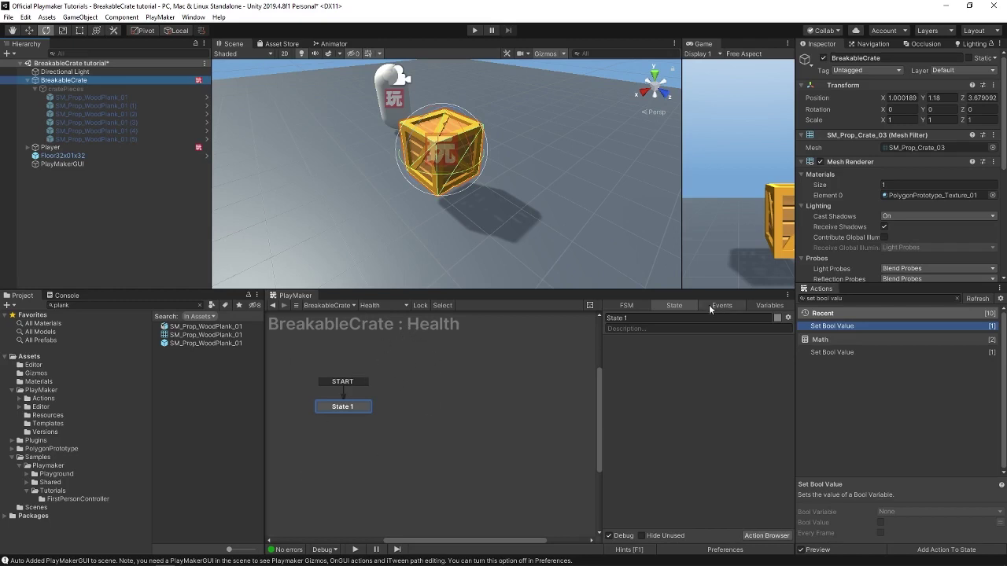
# - Rename the start state of the Health FSM to Compare Health
pyautogui.click(684, 318)
pyautogui.write('Compare')
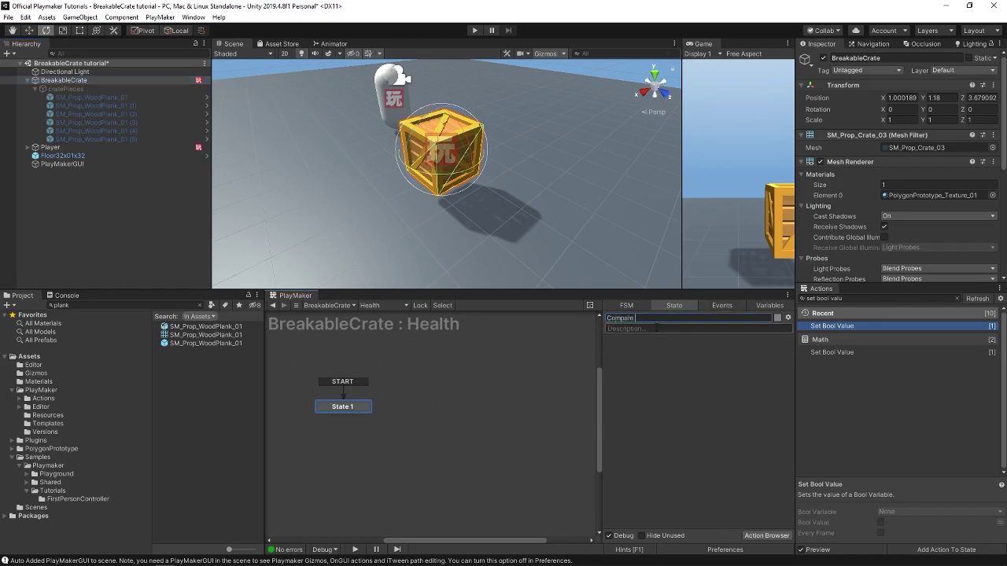
pyautogui.write(' Health')
pyautogui.press('Return')
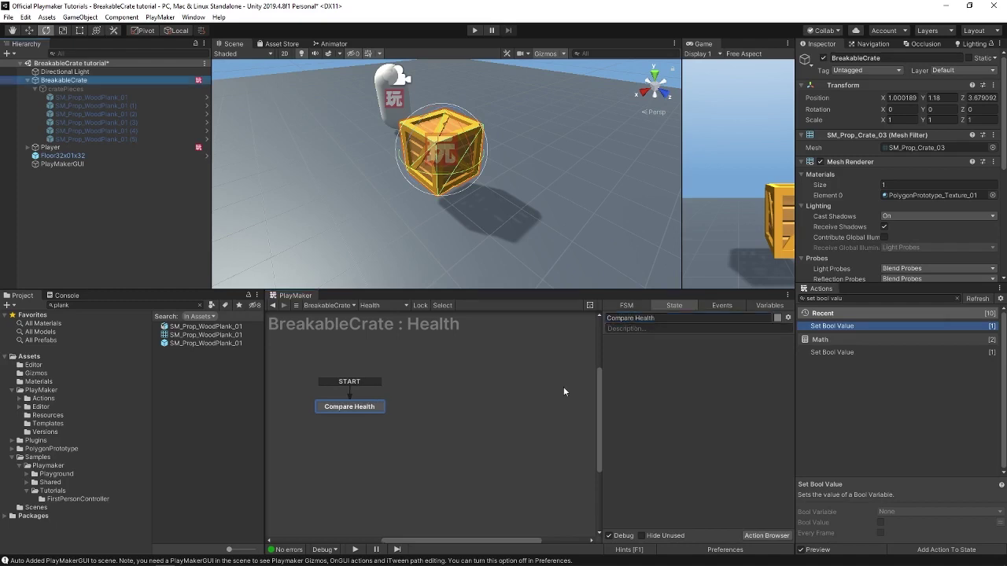
# - Find the Float Compare action and add it to the Compare Health state
pyautogui.click(844, 298)
pyautogui.hotkey('ctrl', 'a')
pyautogui.write('float co')
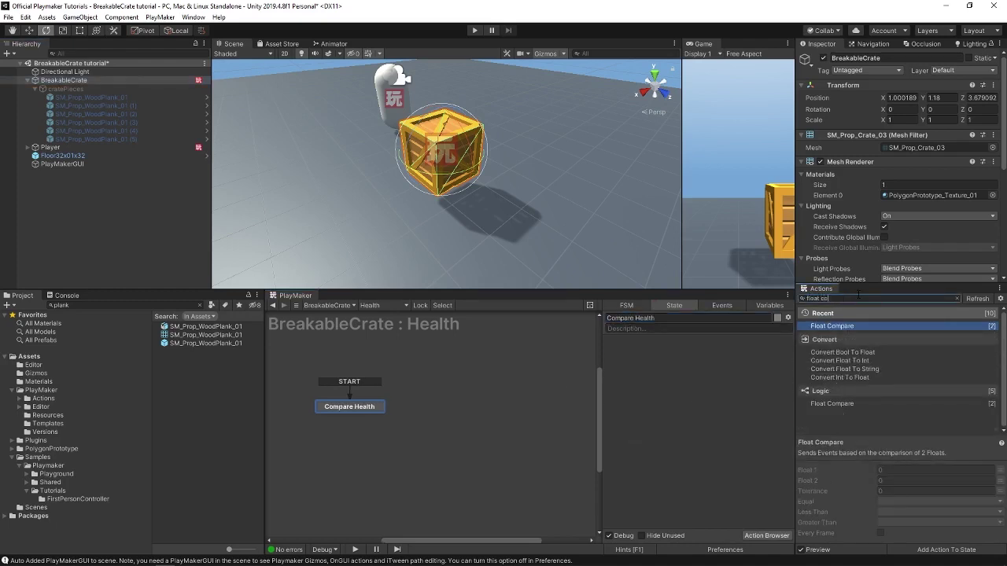
pyautogui.press('Return')
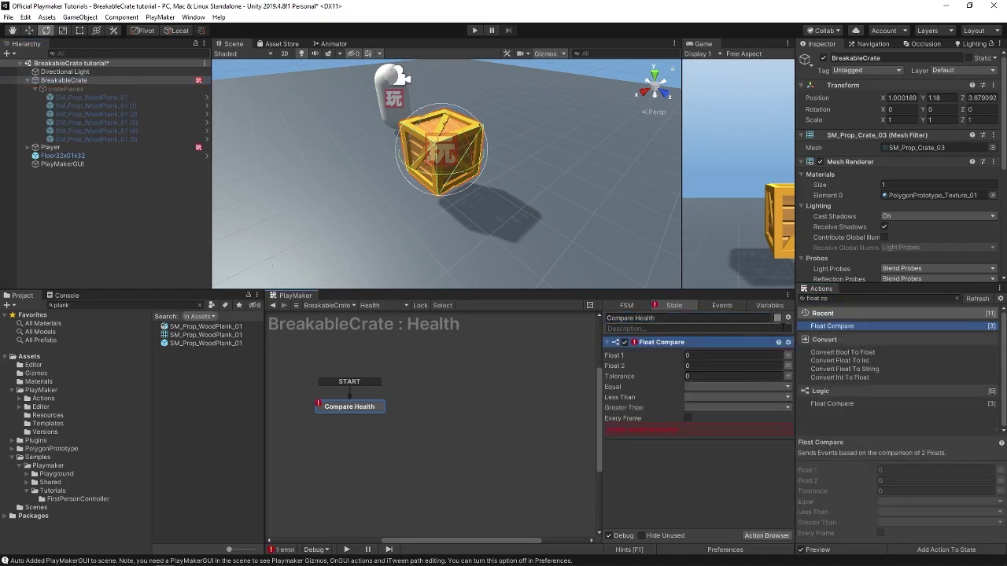
# - Create a new float variable named health and use it as Float 1 in the Float Compare action
pyautogui.click(788, 355)
pyautogui.click(728, 355)
pyautogui.click(723, 380)
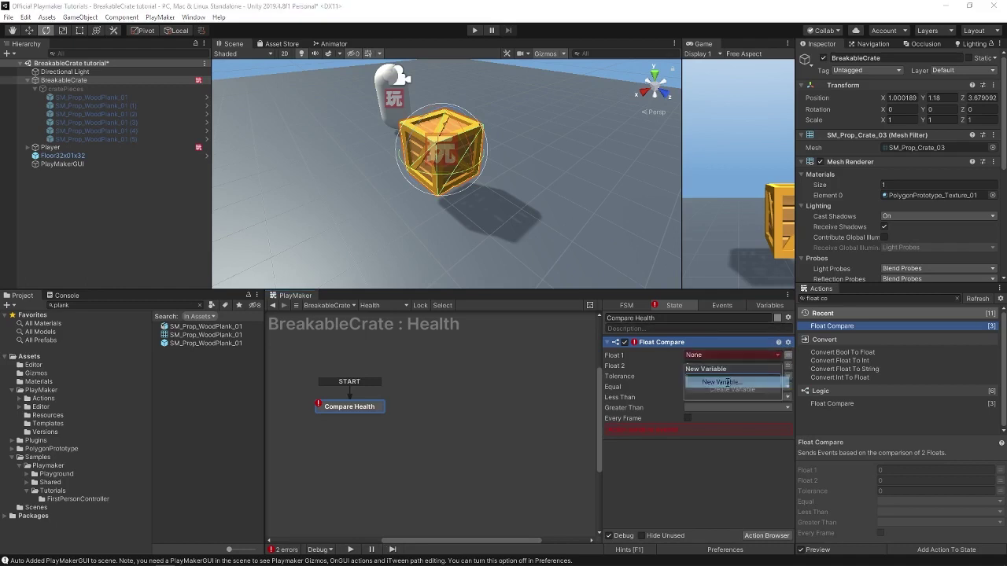
pyautogui.write('health')
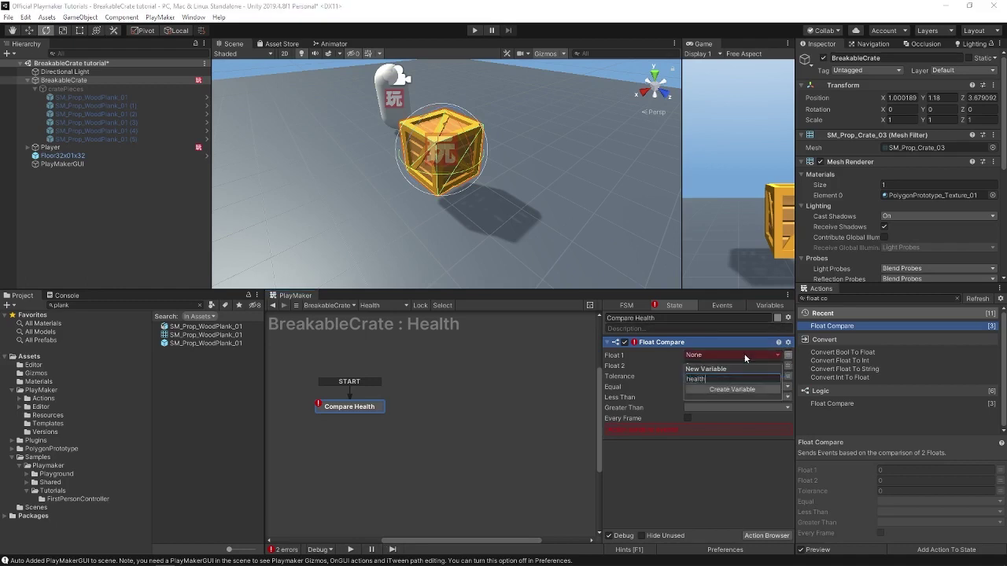
pyautogui.press('Return')
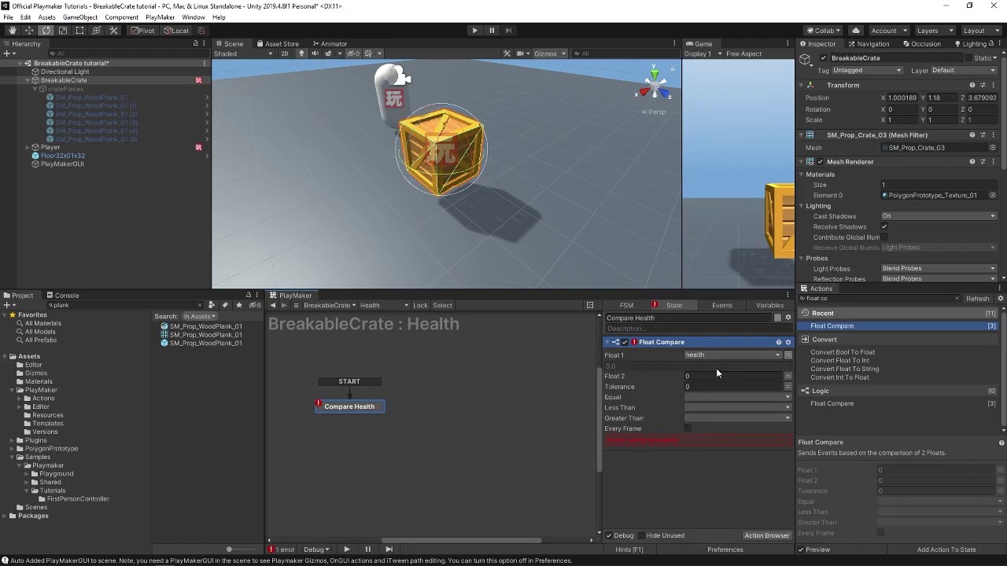
# - Set both the Equal and Less Than events of the Float Compare action to next
pyautogui.click(689, 396)
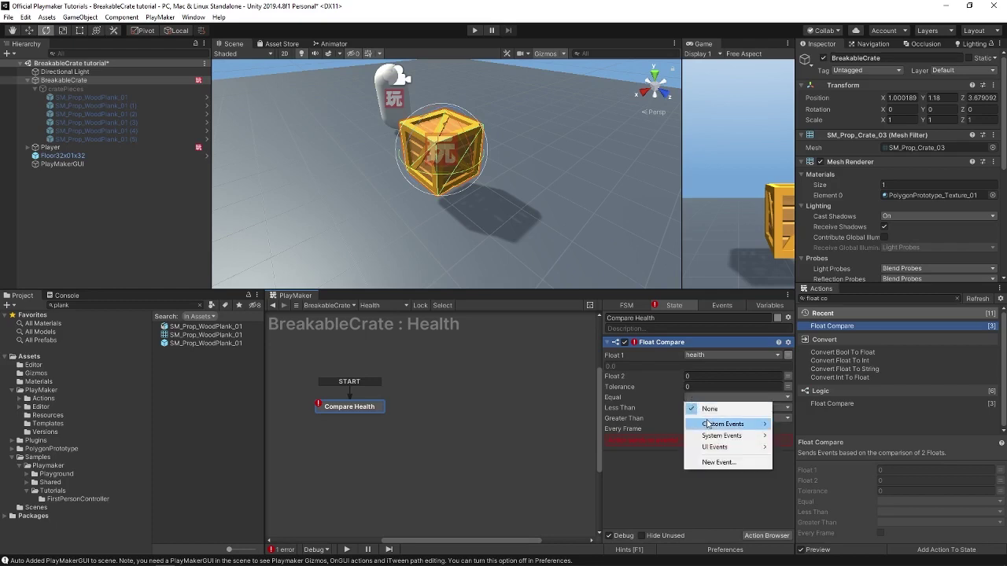
pyautogui.moveTo(762, 425)
pyautogui.click(794, 469)
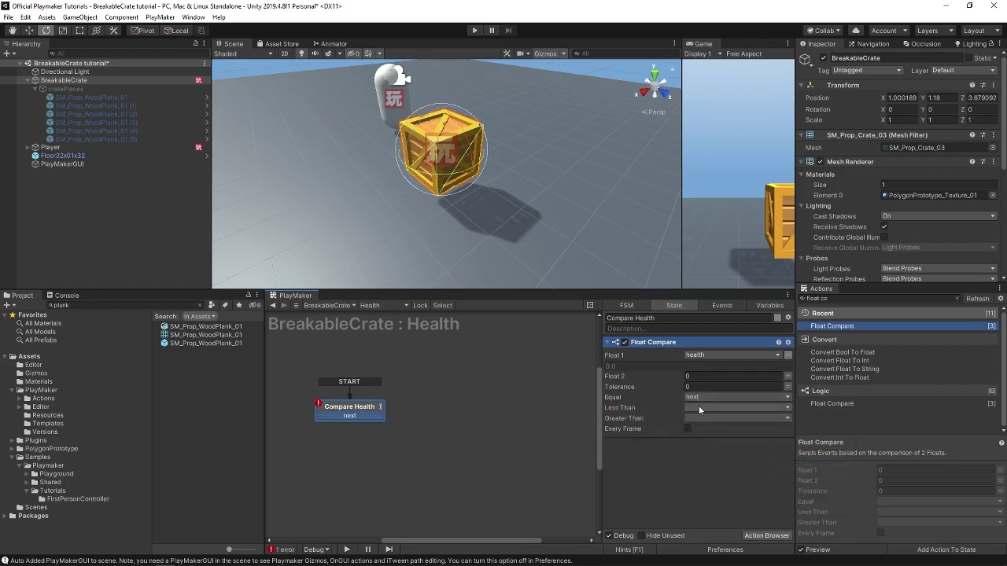
pyautogui.click(699, 406)
pyautogui.click(724, 432)
# - Link the next transition of Compare Health to a new state and name that state Activate Planks
pyautogui.moveTo(376, 417)
pyautogui.mouseDown()
pyautogui.moveTo(458, 399)
pyautogui.moveTo(464, 384)
pyautogui.mouseUp()
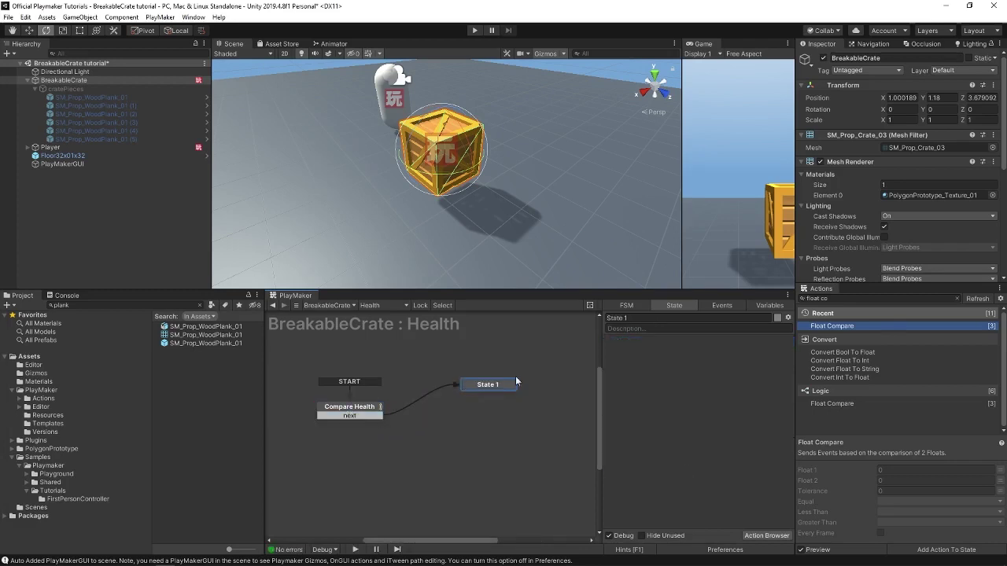
pyautogui.click(675, 318)
pyautogui.write('Act')
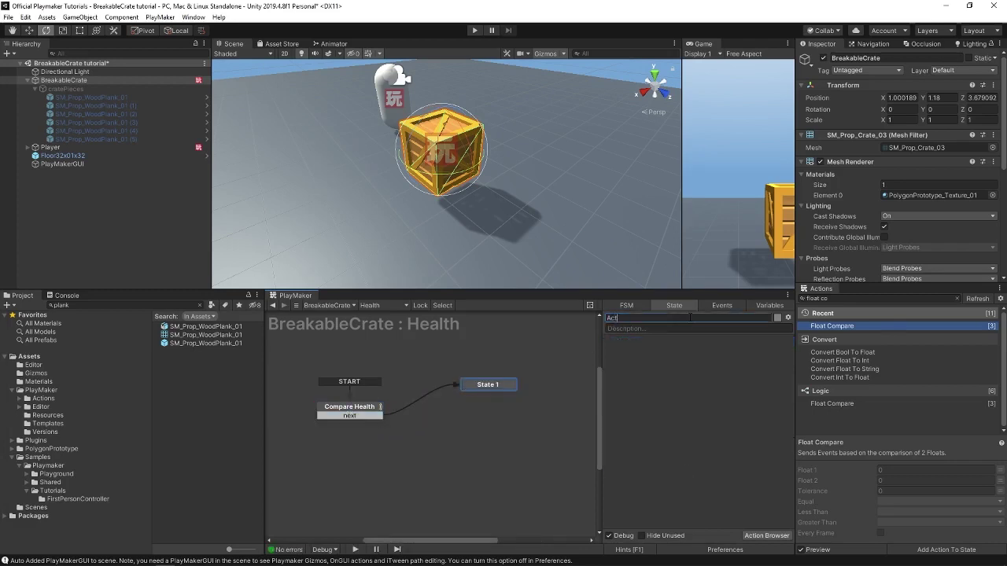
pyautogui.write('ivate Planks')
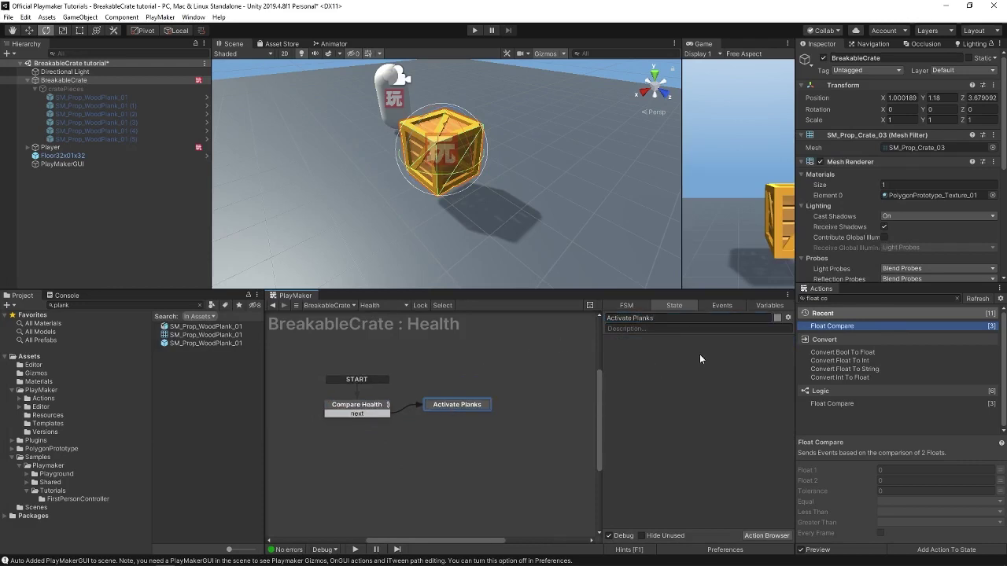
# - Add an Activate Game Object action to the Activate Planks state and specify cratePieces as its game object
pyautogui.click(841, 299)
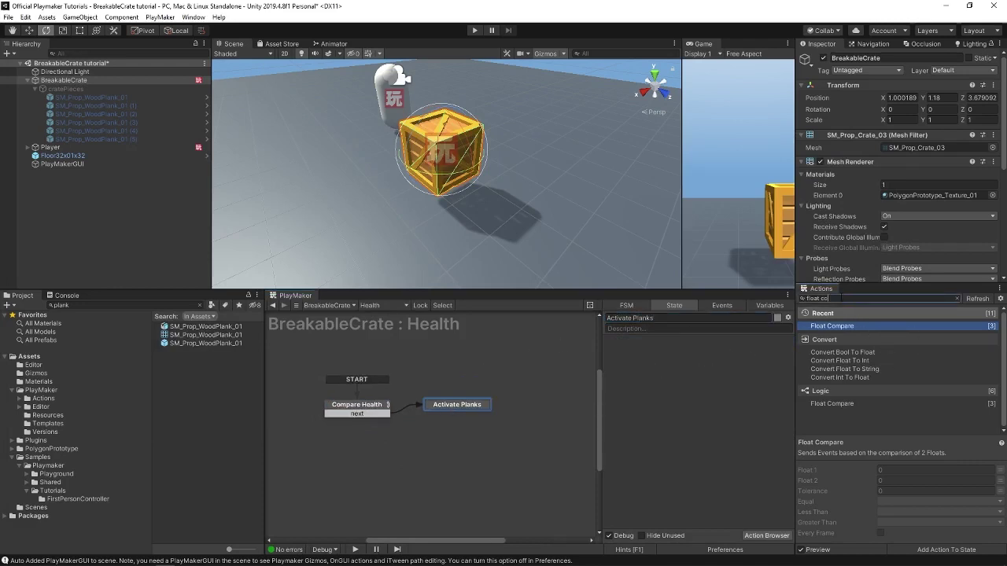
pyautogui.hotkey('ctrl', 'a')
pyautogui.write('activat')
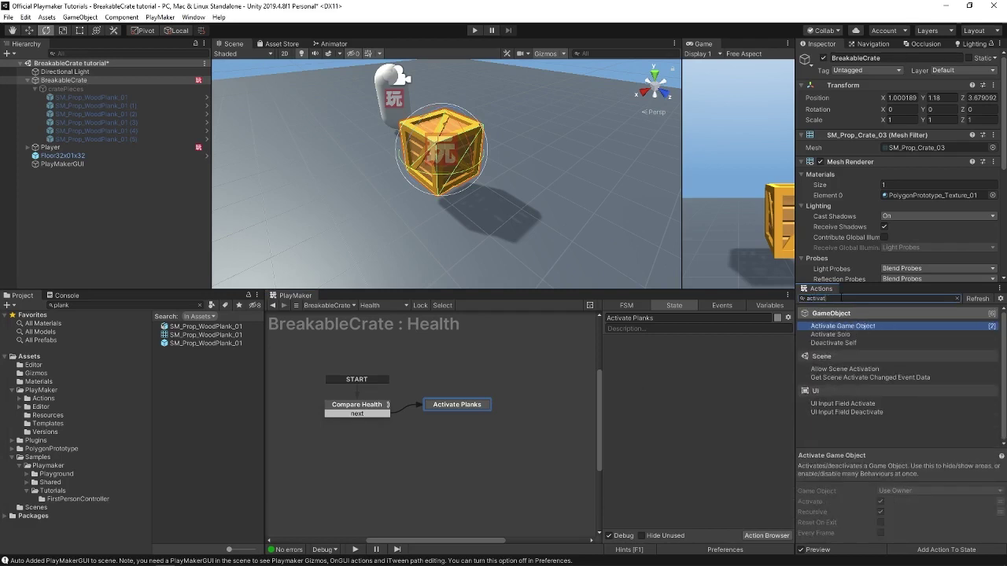
pyautogui.press('Return')
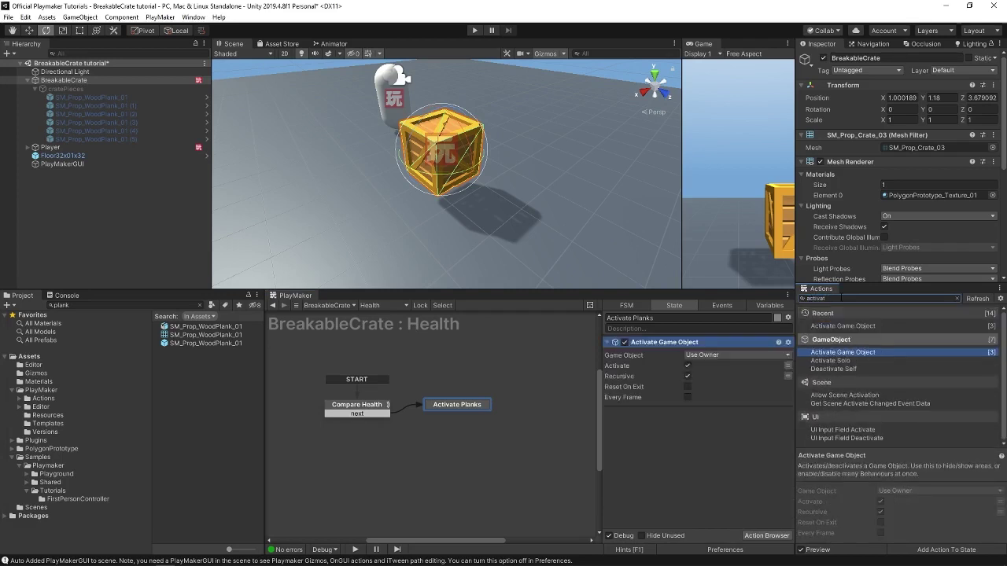
pyautogui.click(714, 355)
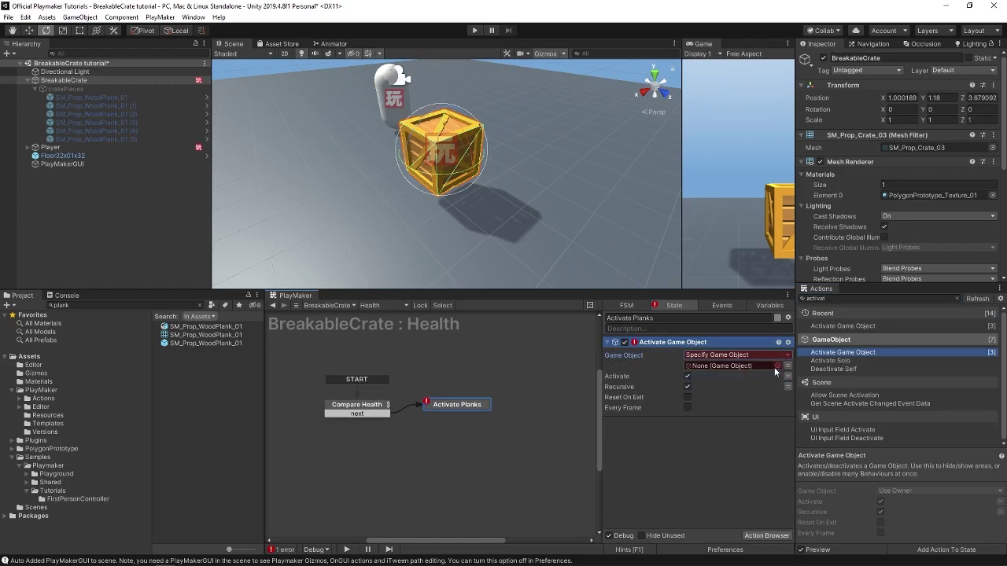
pyautogui.moveTo(64, 88); pyautogui.dragTo(711, 368)
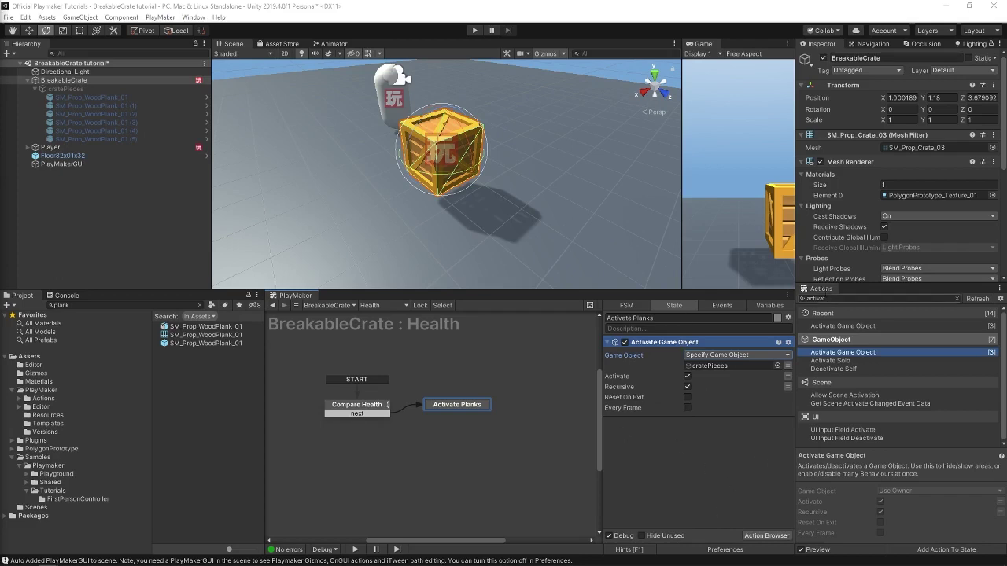
# - Add a Set Parent action after Activate Game Object and specify cratePieces as its game object
pyautogui.click(837, 298)
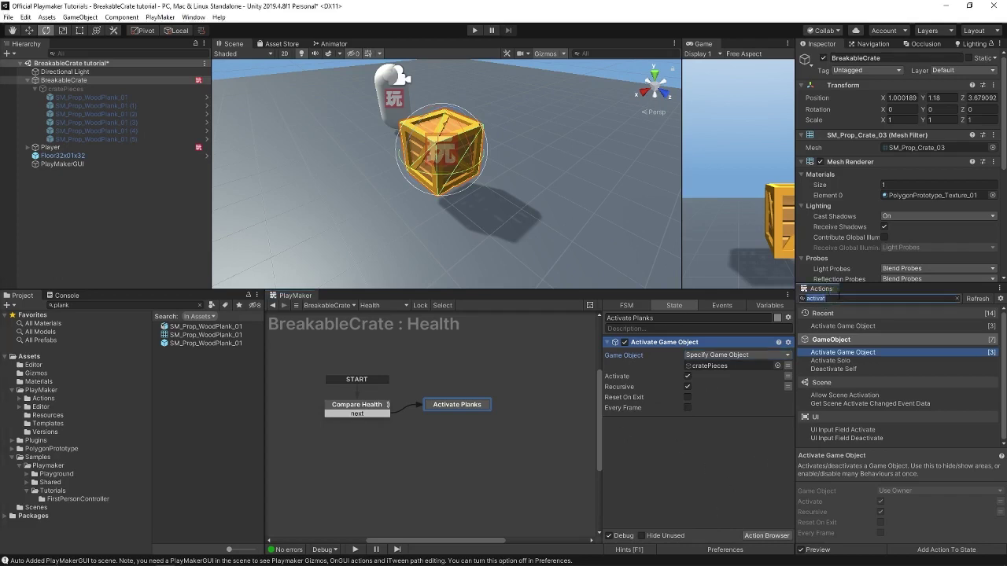
pyautogui.write('set paren')
pyautogui.press('Return')
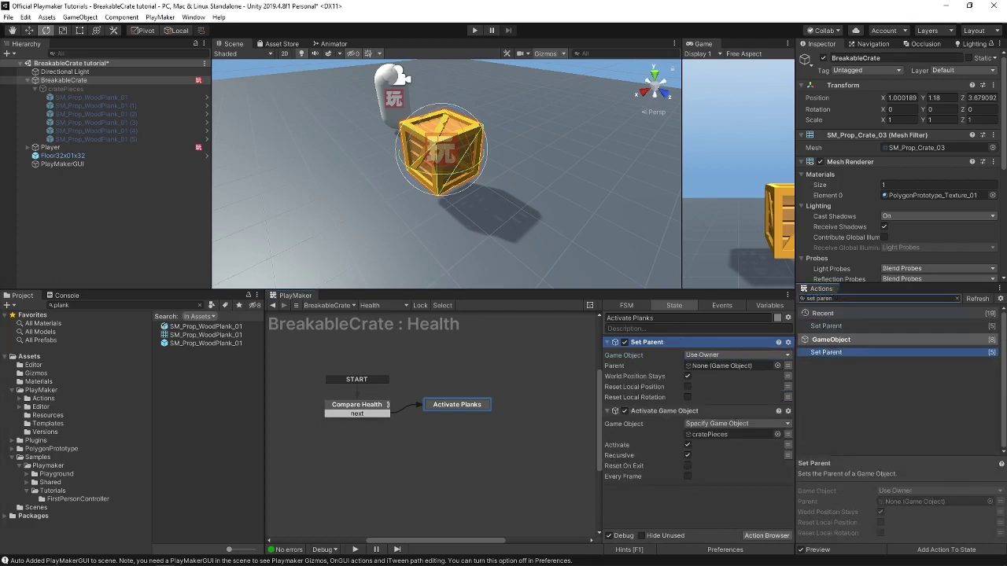
pyautogui.moveTo(652, 346); pyautogui.dragTo(631, 440)
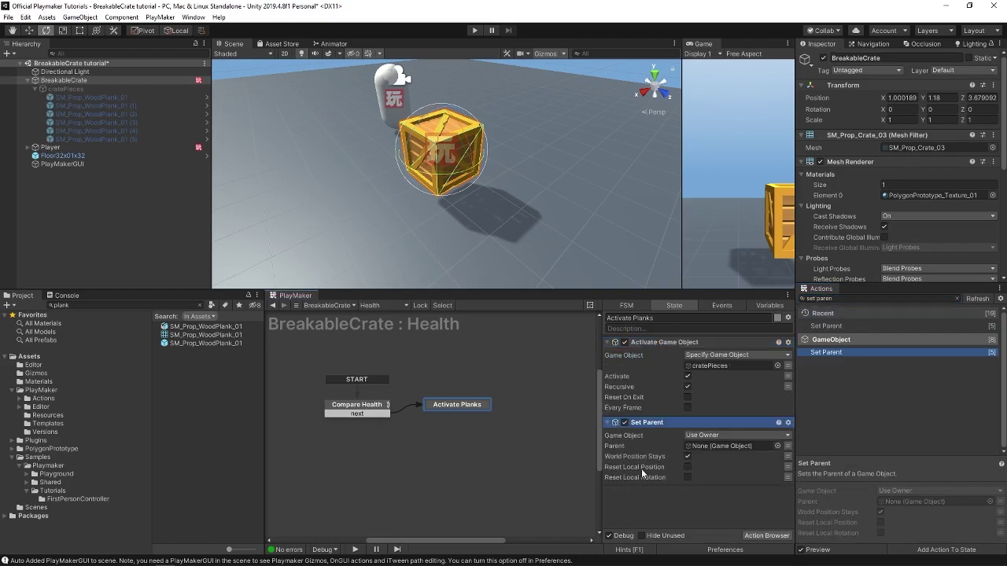
pyautogui.click(783, 437)
pyautogui.click(728, 458)
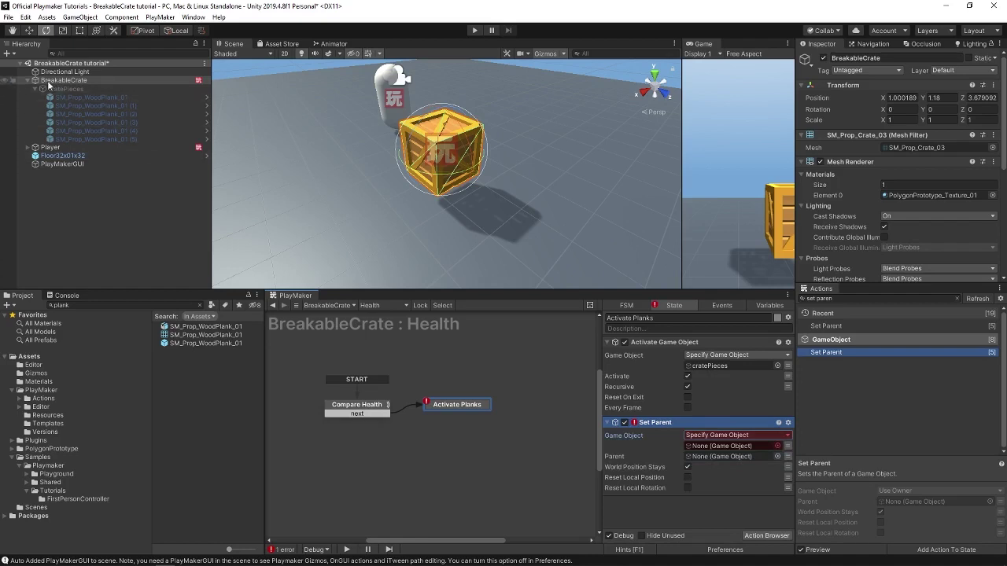
pyautogui.moveTo(59, 93); pyautogui.dragTo(703, 443)
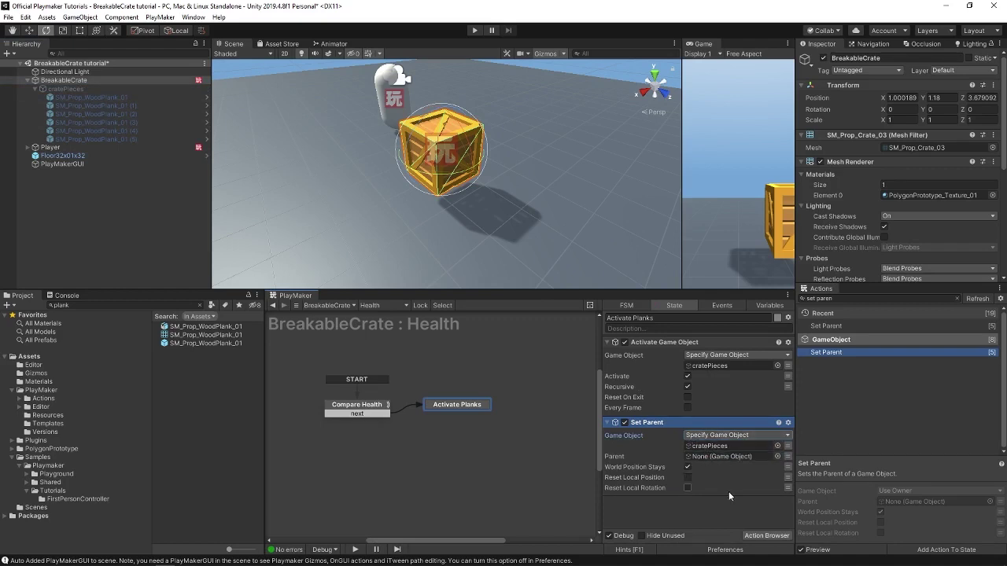
# - Add an Explosion action as the last action of Activate Planks and enlarge the FSM editing area
pyautogui.click(859, 299)
pyautogui.hotkey('ctrl', 'a')
pyautogui.write('explosio')
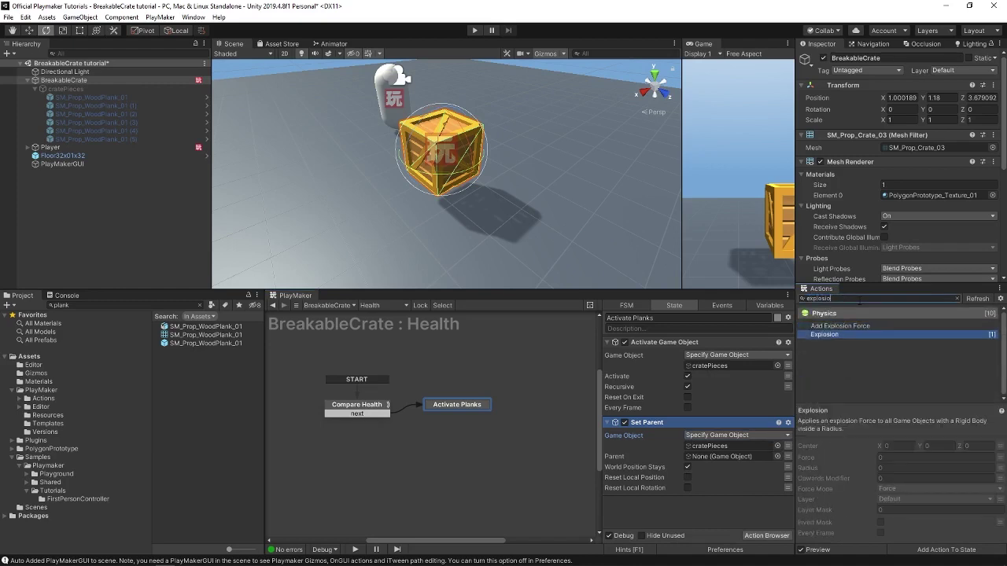
pyautogui.press('Return')
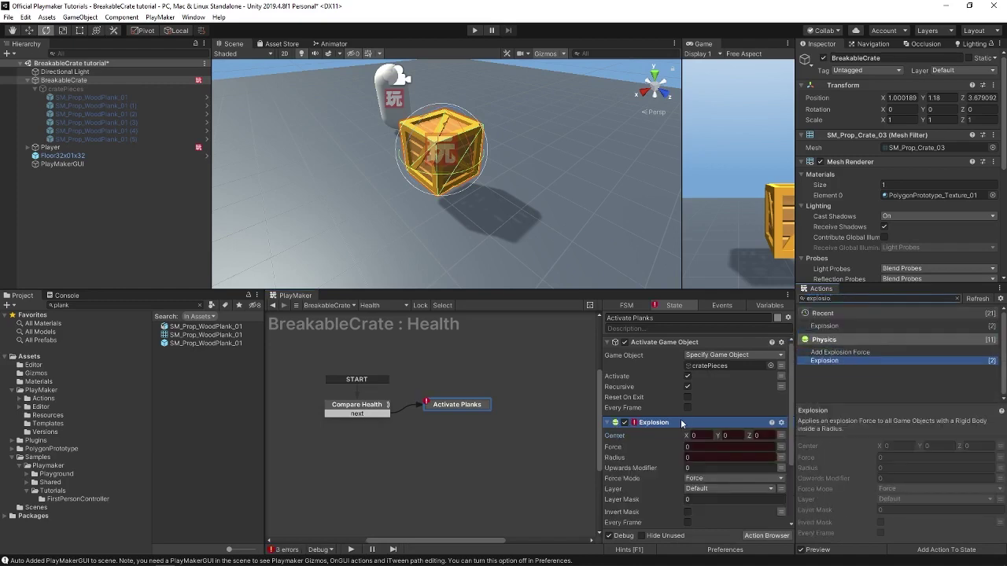
pyautogui.scroll(-3, 678, 424)
pyautogui.scroll(2, 655, 381)
pyautogui.moveTo(653, 391); pyautogui.dragTo(651, 518)
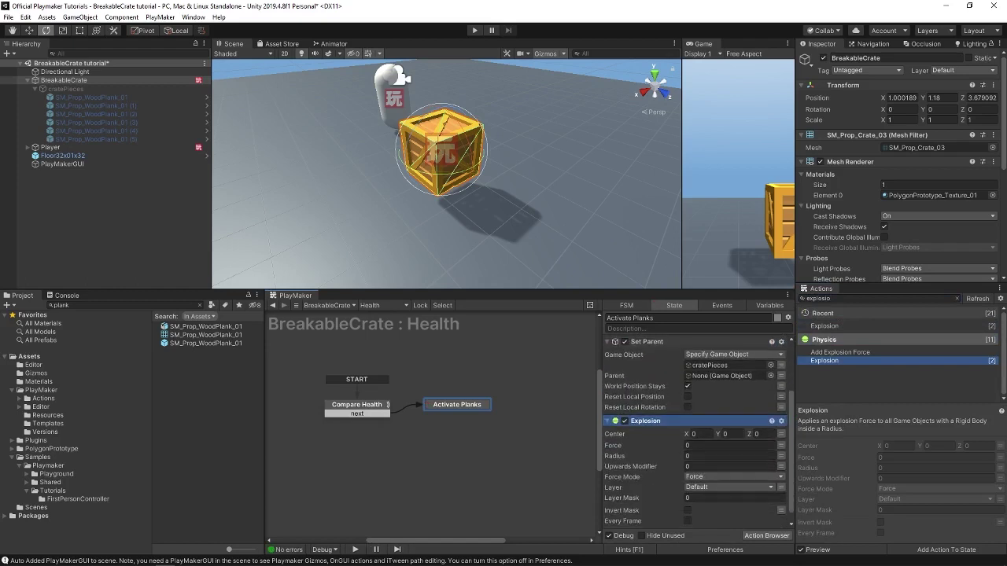
pyautogui.moveTo(632, 289); pyautogui.dragTo(618, 158)
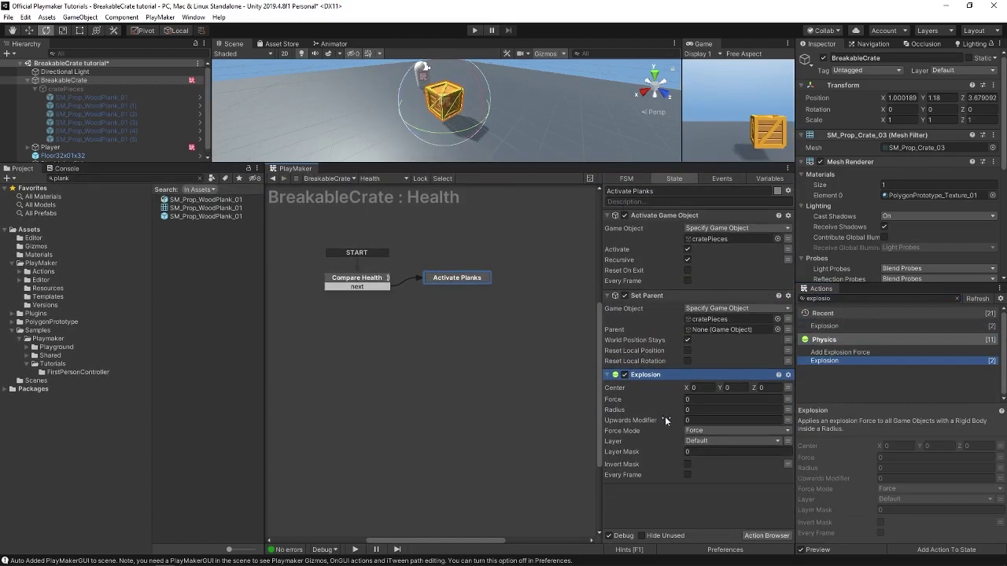
# - Set the Explosion action's Force to 20, Radius to 1 and Upwards Modifier to 20
pyautogui.click(702, 399)
pyautogui.write('20')
pyautogui.click(702, 410)
pyautogui.write('1')
pyautogui.click(706, 418)
pyautogui.write('20')
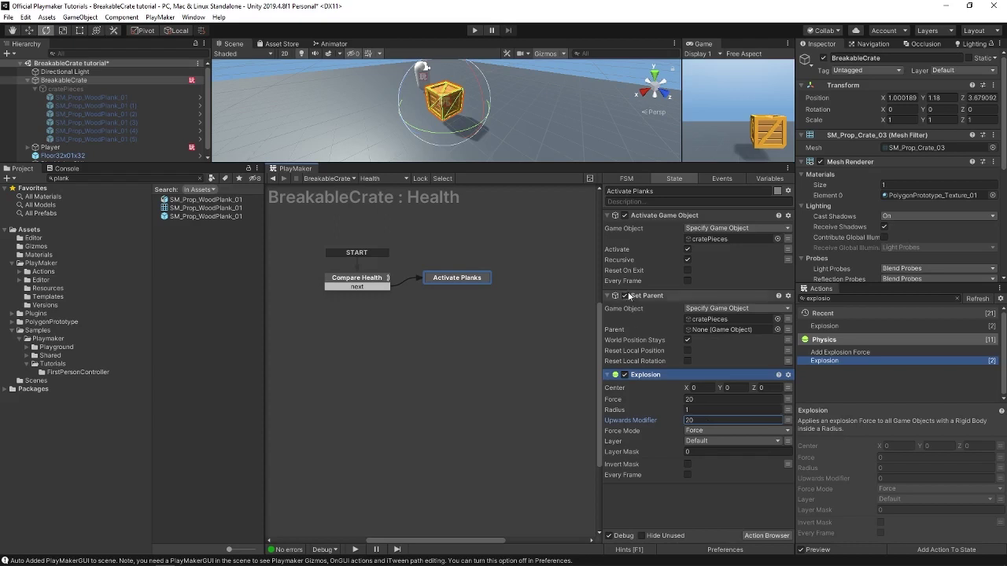
pyautogui.click(704, 388)
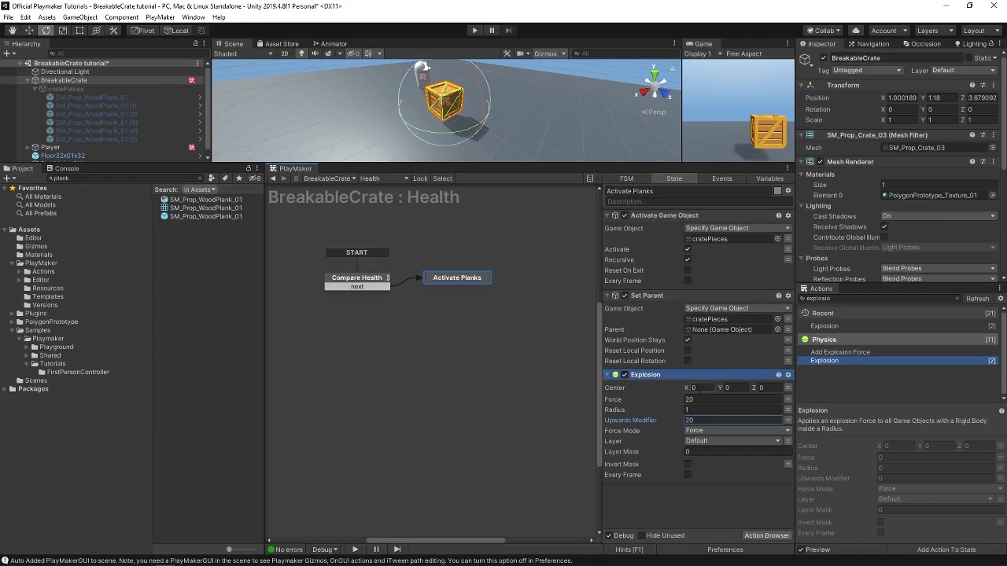
pyautogui.click(763, 385)
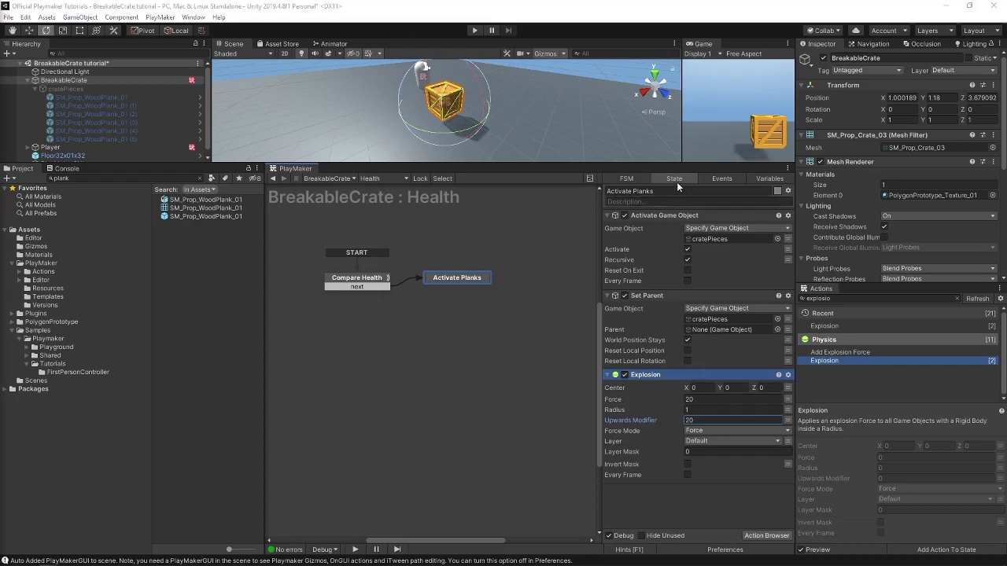
# - Add a FINISHED transition to the Activate Planks state and link it to a new state
pyautogui.keyDown('ctrl'); pyautogui.click(468, 278); pyautogui.keyUp('ctrl')
pyautogui.moveTo(485, 326); pyautogui.dragTo(447, 324, button='middle')
pyautogui.moveTo(435, 284); pyautogui.dragTo(499, 277)
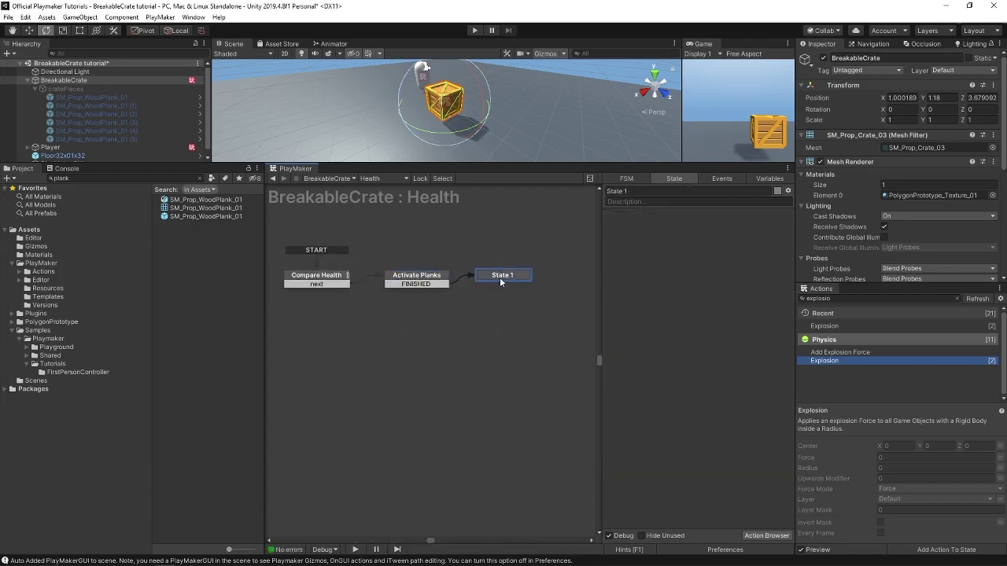
# - Rename the new state following Activate Planks to Deactivate Crate
pyautogui.click(657, 191)
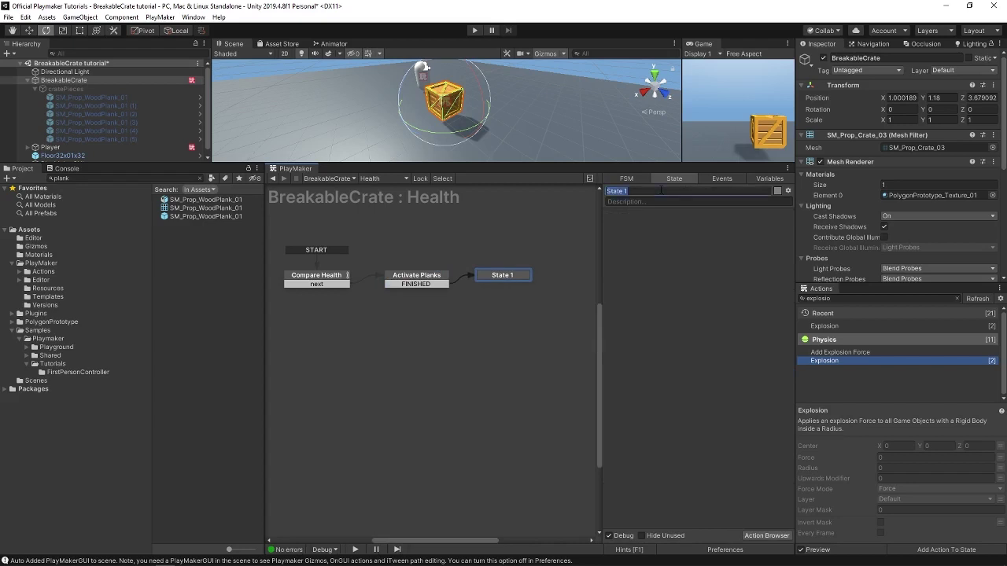
pyautogui.write('Deactivate Cratwe')
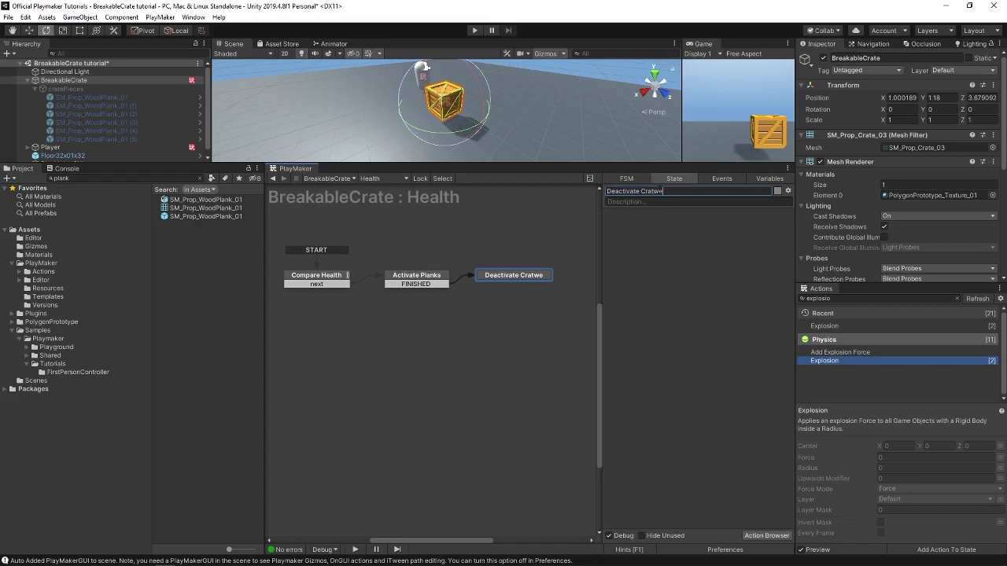
pyautogui.press('BackSpace')
pyautogui.press('BackSpace')
pyautogui.write('e')
pyautogui.press('Return')
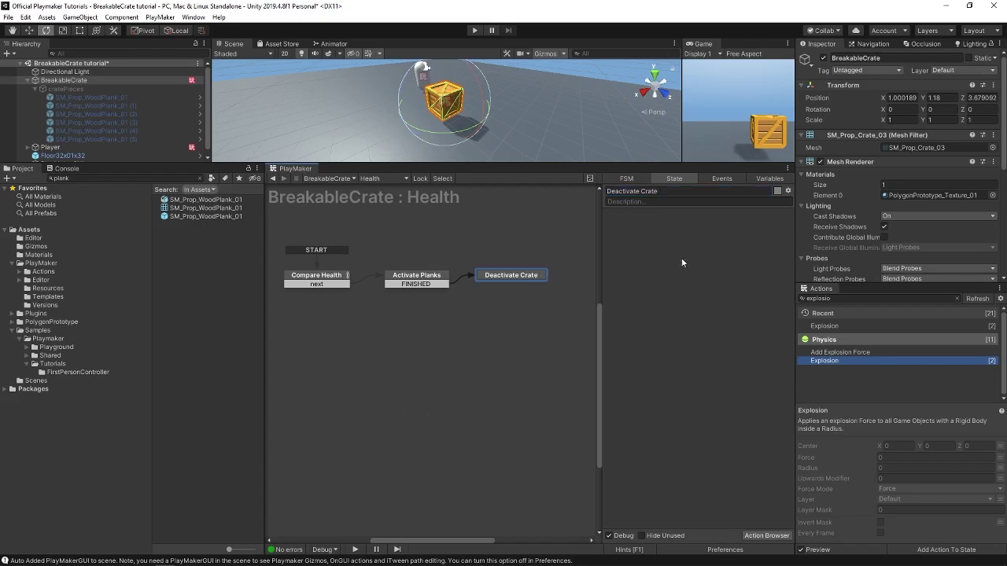
# - Add an Activate Game Object action to the Deactivate Crate state and turn off its Activate option
pyautogui.hotkey('ctrl', 'a')
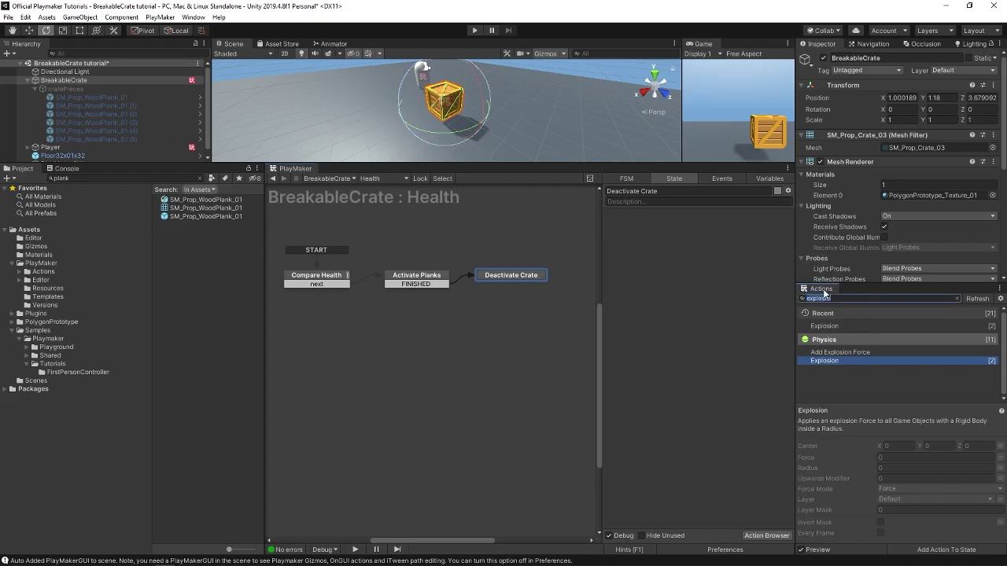
pyautogui.write('acti')
pyautogui.press('Return')
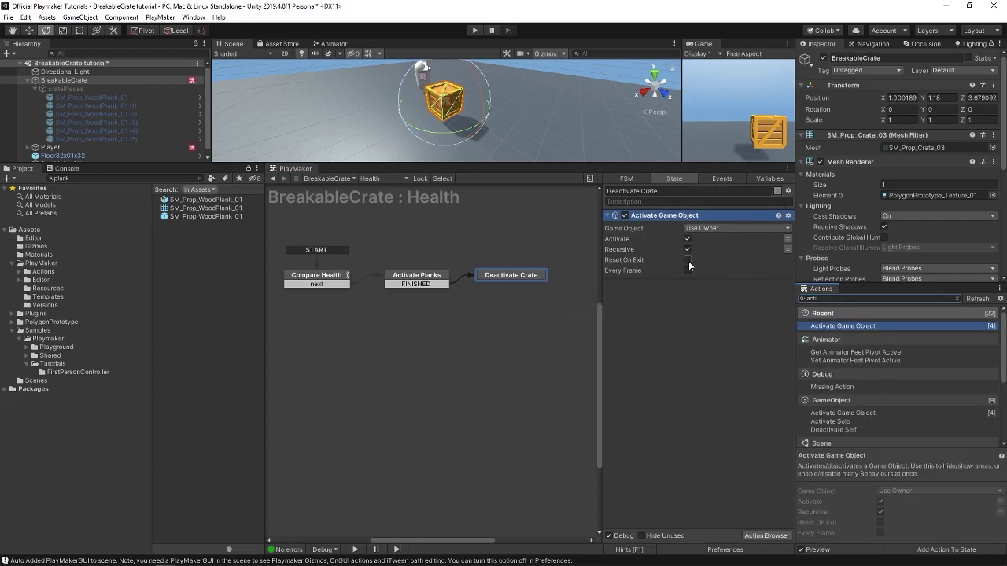
pyautogui.click(688, 240)
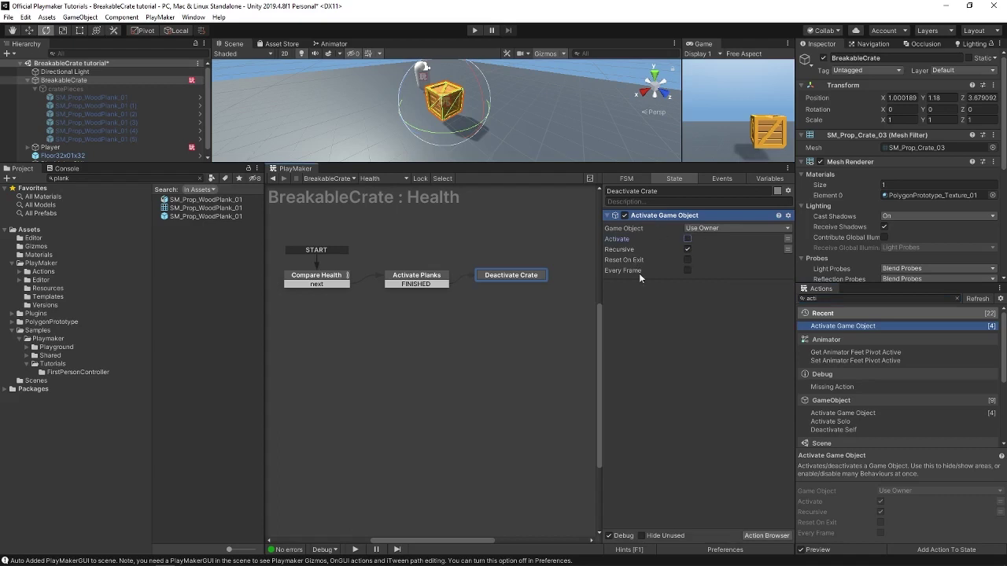
pyautogui.click(665, 359)
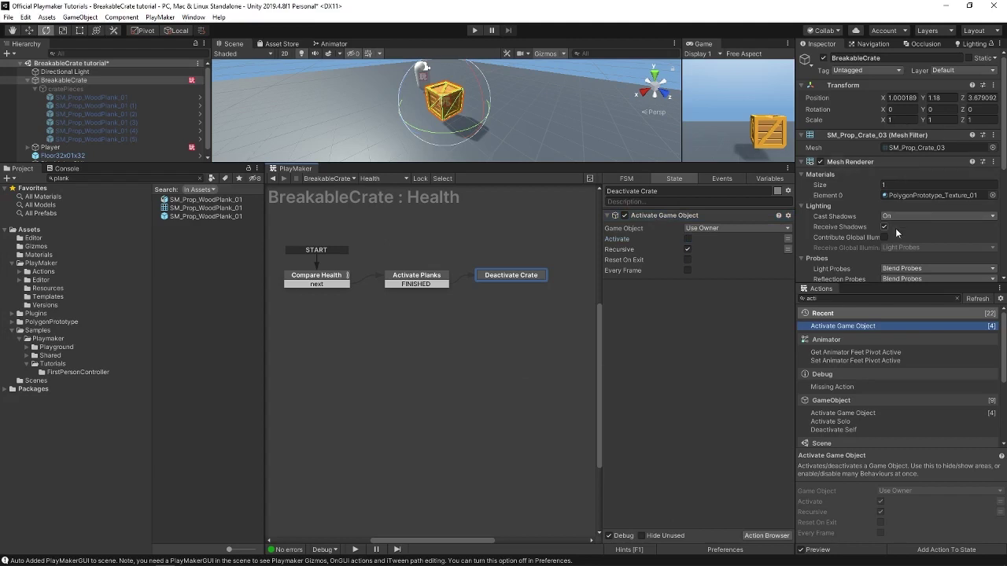
# - Add a second PlayMakerFSM component to BreakableCrate and name the FSM damage
pyautogui.scroll(-5, 881, 227)
pyautogui.click(878, 272)
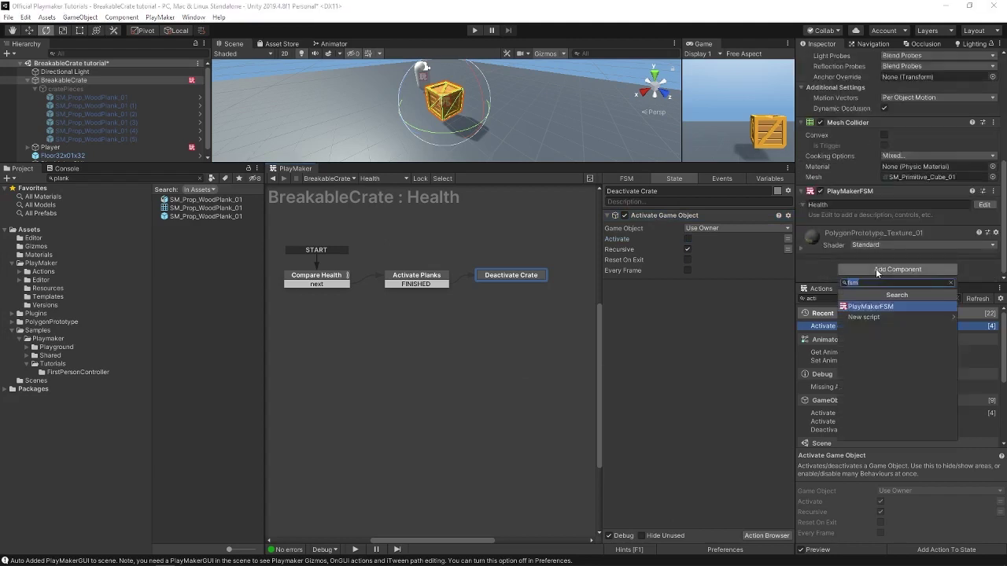
pyautogui.press('Return')
pyautogui.click(836, 245)
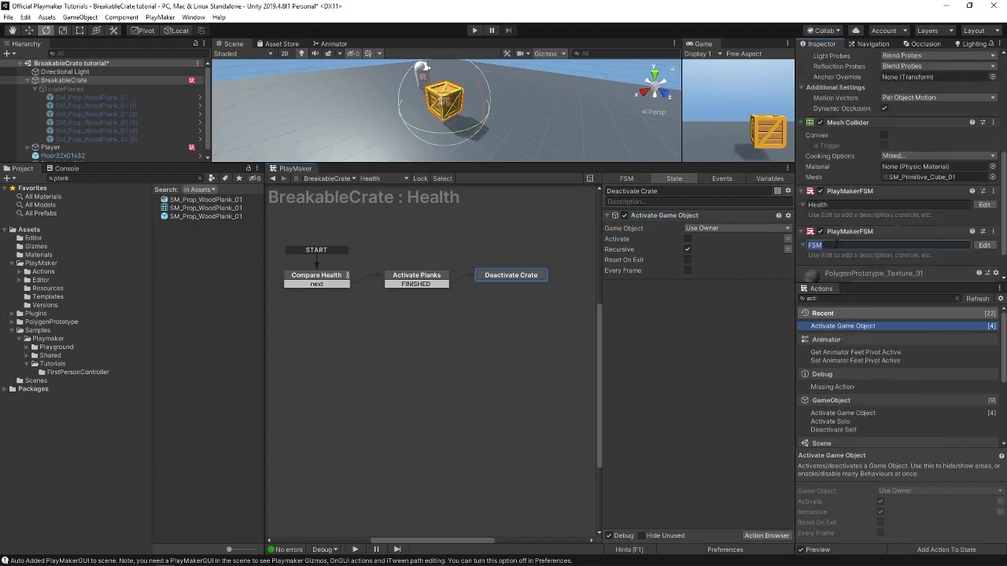
pyautogui.write('damage')
# - Open the damage FSM for editing and rename its start state Wait for Collision
pyautogui.click(984, 244)
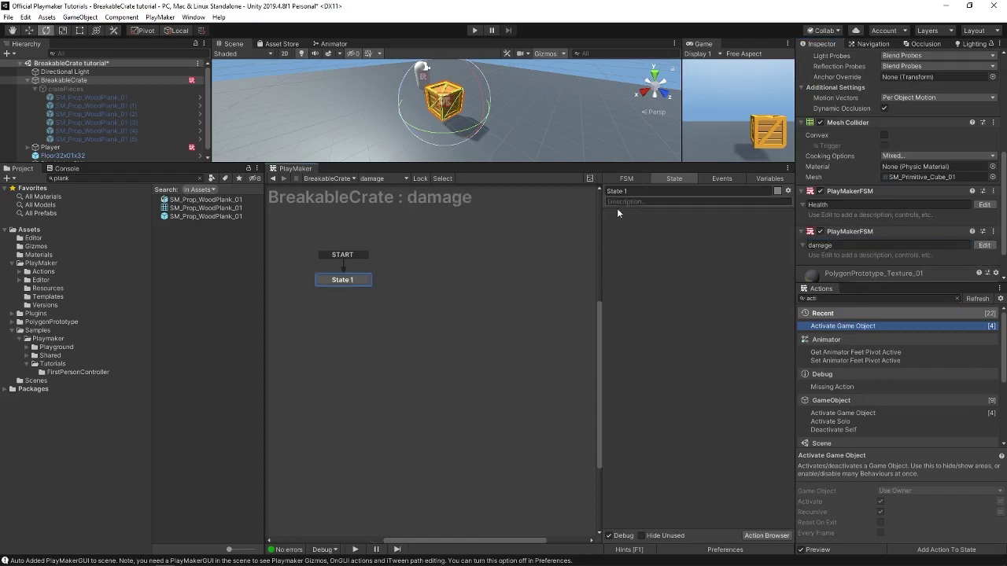
pyautogui.click(647, 191)
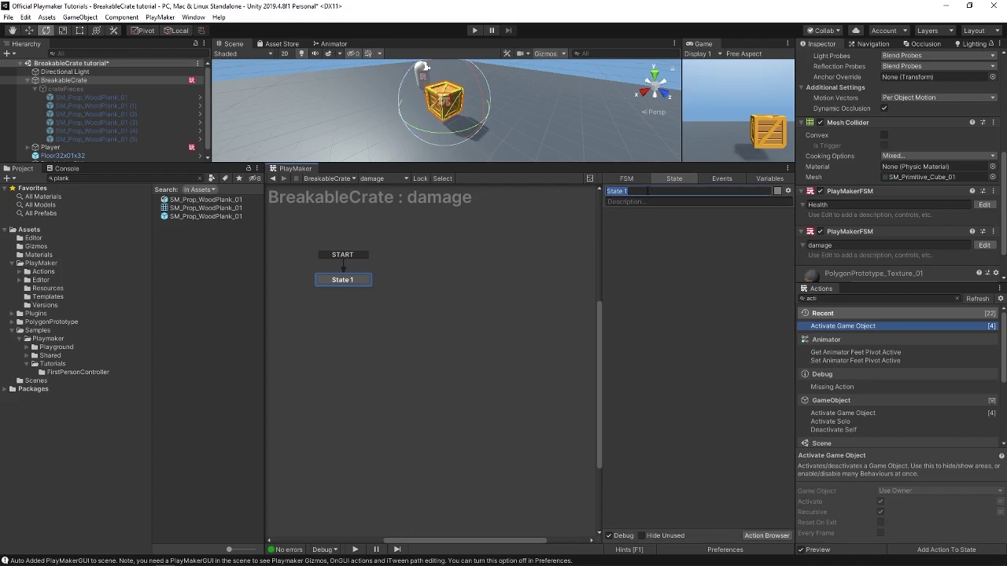
pyautogui.write('Wait for Collision')
pyautogui.press('Return')
# - Find the physics Collision Event action and add it to the Wait for Collision state
pyautogui.click(848, 298)
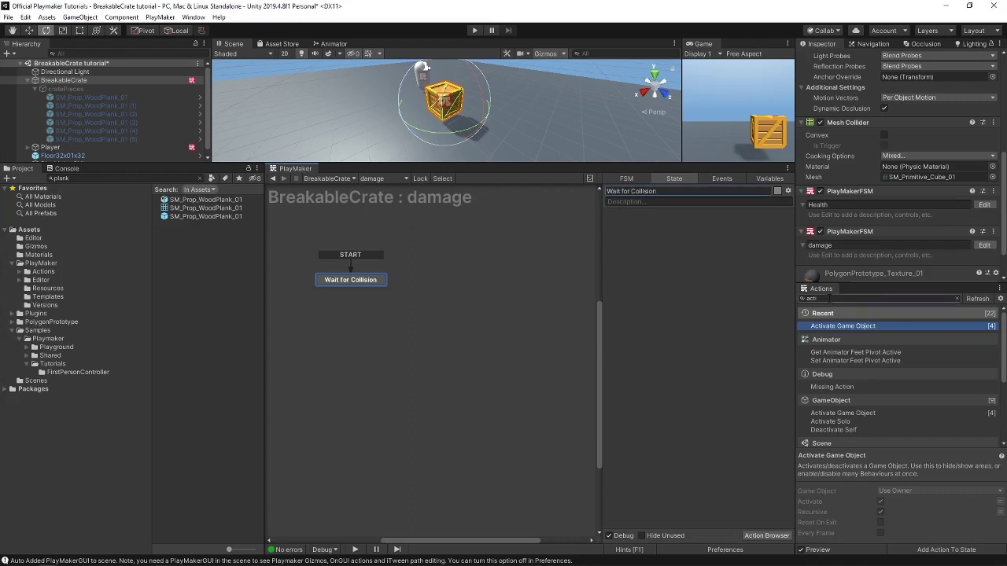
pyautogui.write('collis')
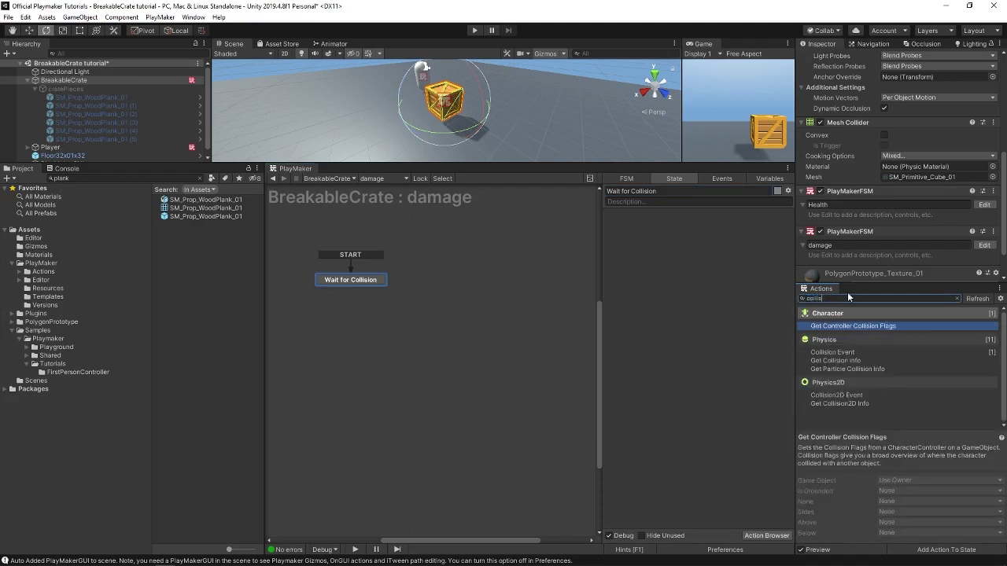
pyautogui.press('Down')
pyautogui.press('Return')
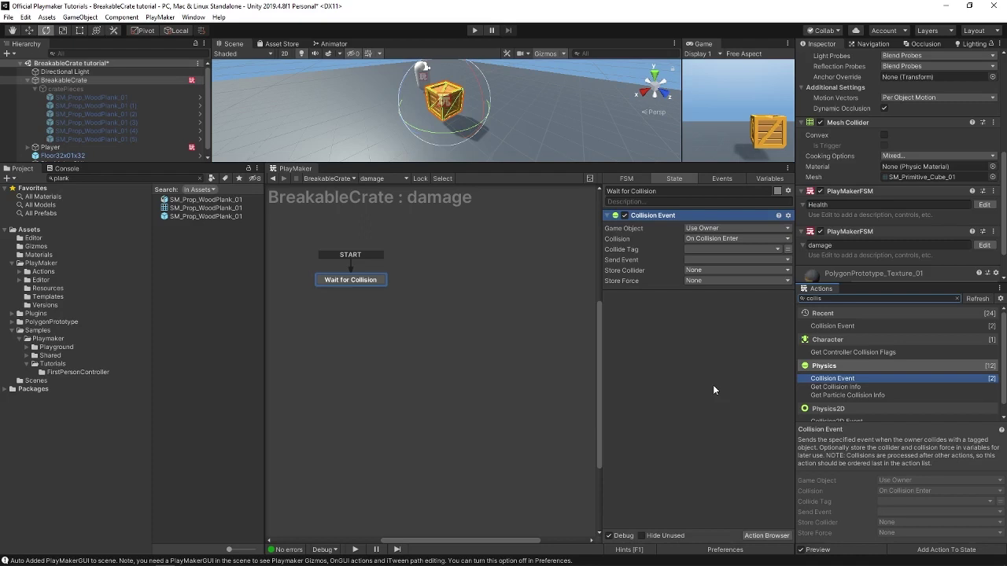
# - Store the Collision Event's force in a new variable named collisionForce
pyautogui.click(695, 282)
pyautogui.click(700, 310)
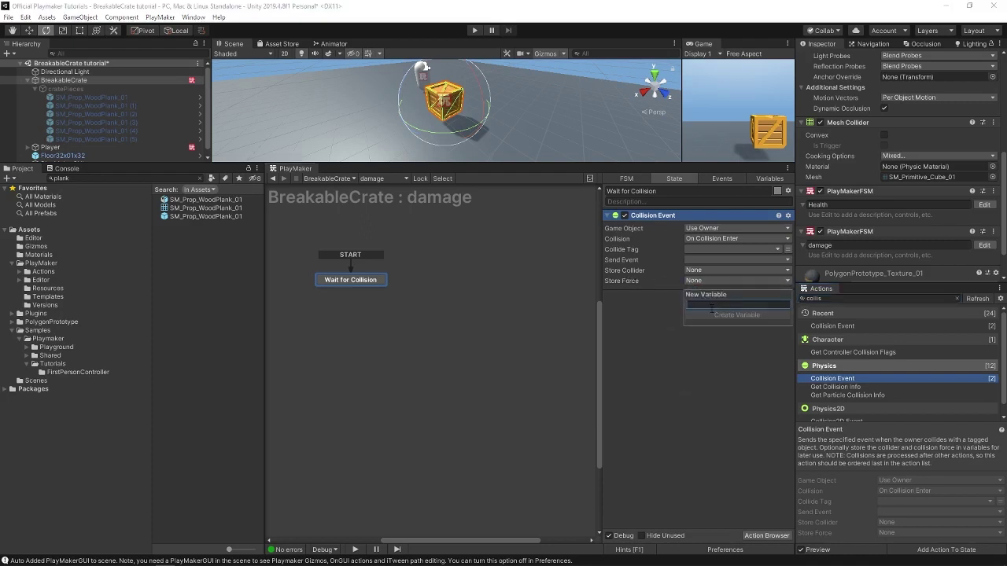
pyautogui.write('collisionForce')
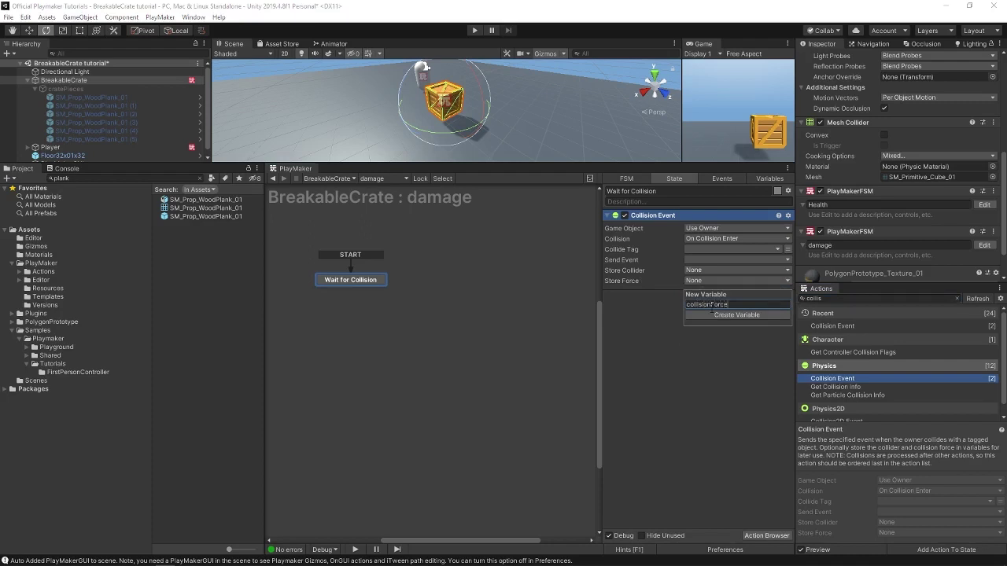
pyautogui.click(712, 313)
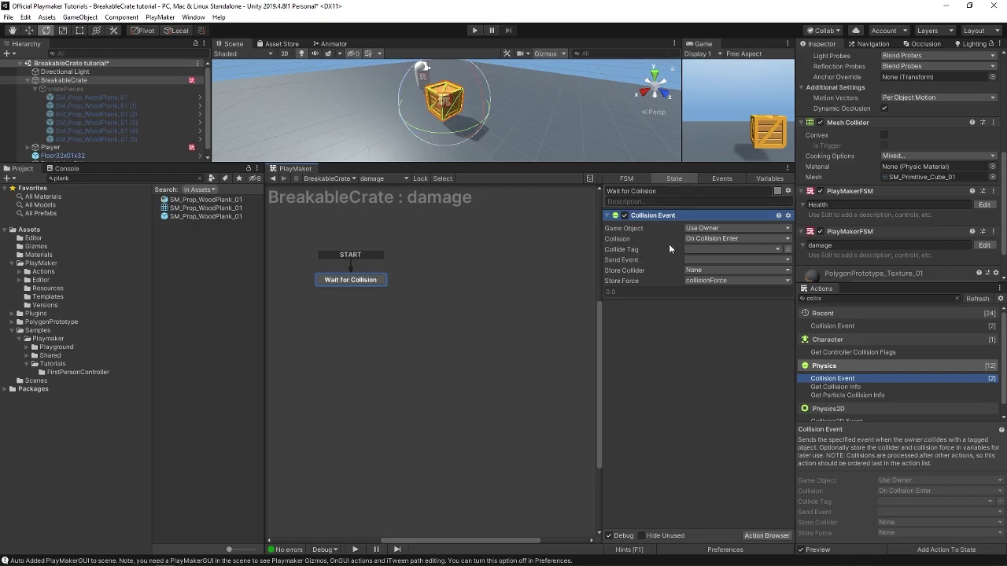
# - Make the Collision Event send the next event and link Wait for Collision's next transition to a new state
pyautogui.click(714, 259)
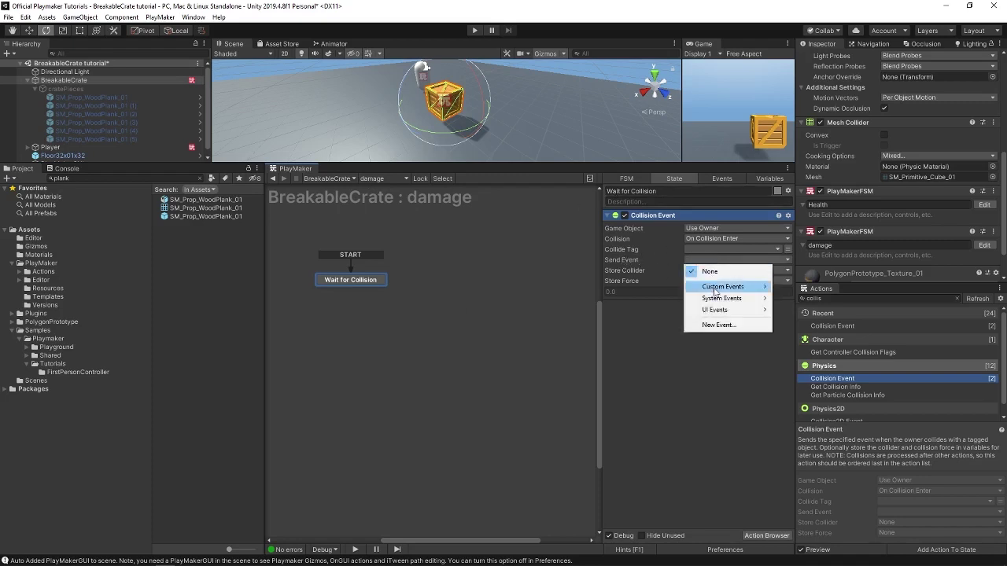
pyautogui.moveTo(721, 291)
pyautogui.click(794, 337)
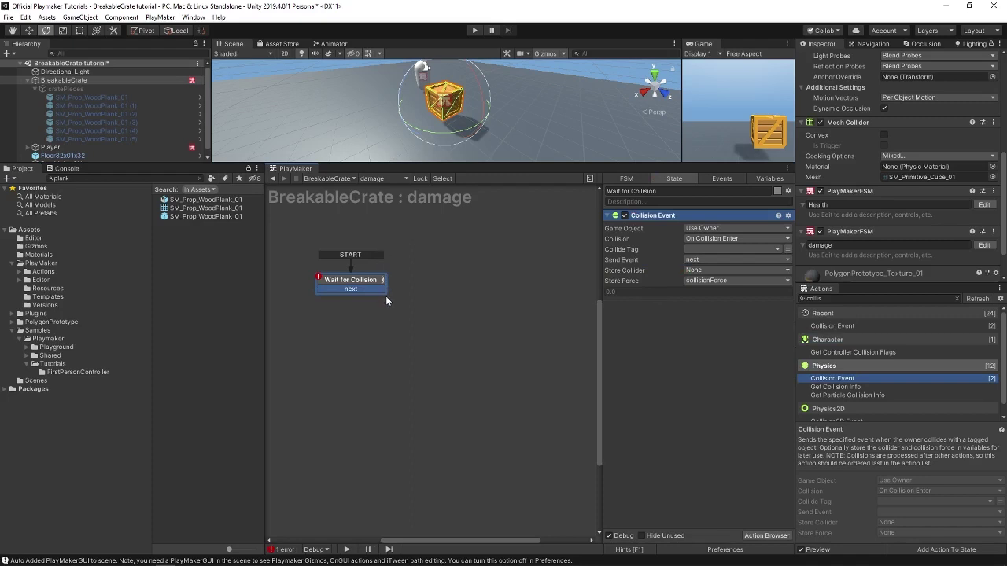
pyautogui.moveTo(381, 289); pyautogui.dragTo(450, 278)
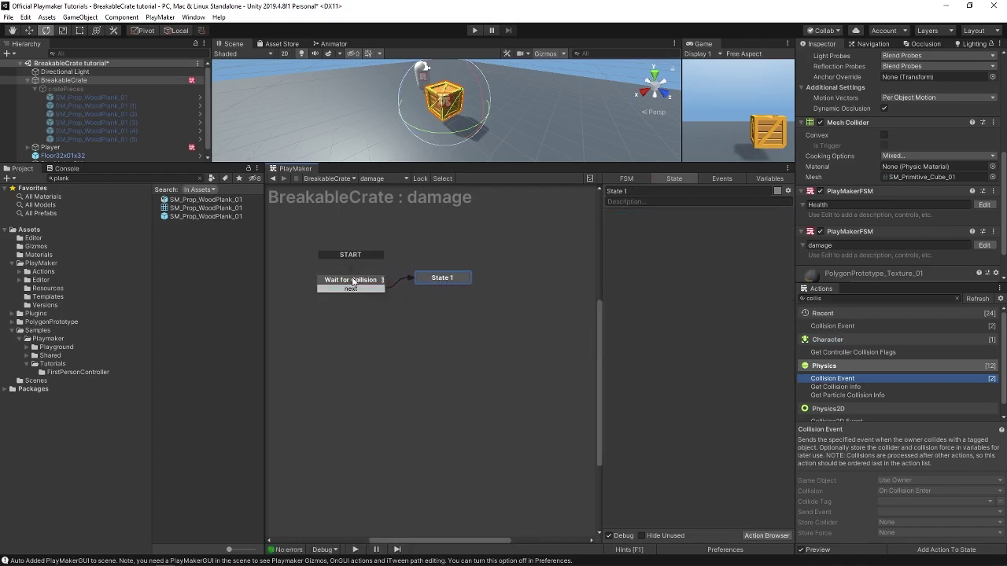
# - Rename the new state following Wait for Collision to Check Force
pyautogui.click(681, 192)
pyautogui.write('Check Force')
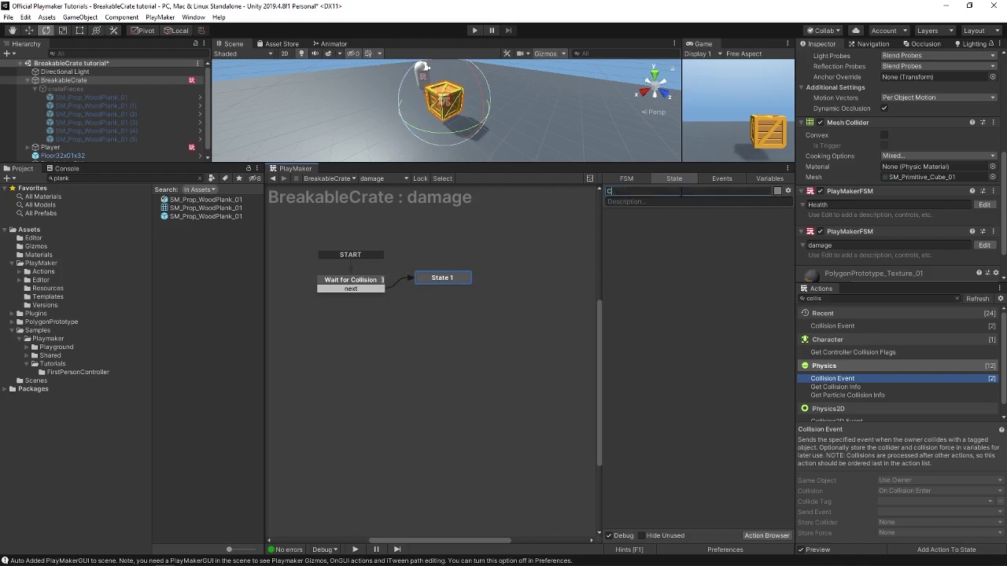
pyautogui.press('Return')
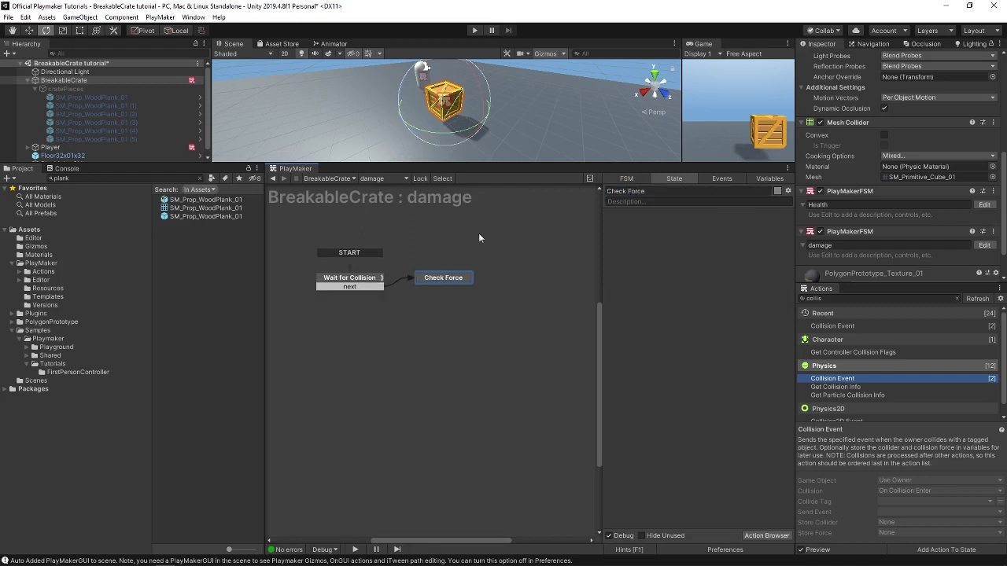
# - Add a Float Compare action to the Check Force state and use the collisionForce variable as Float 1
pyautogui.click(850, 298)
pyautogui.write('float')
pyautogui.press('Return')
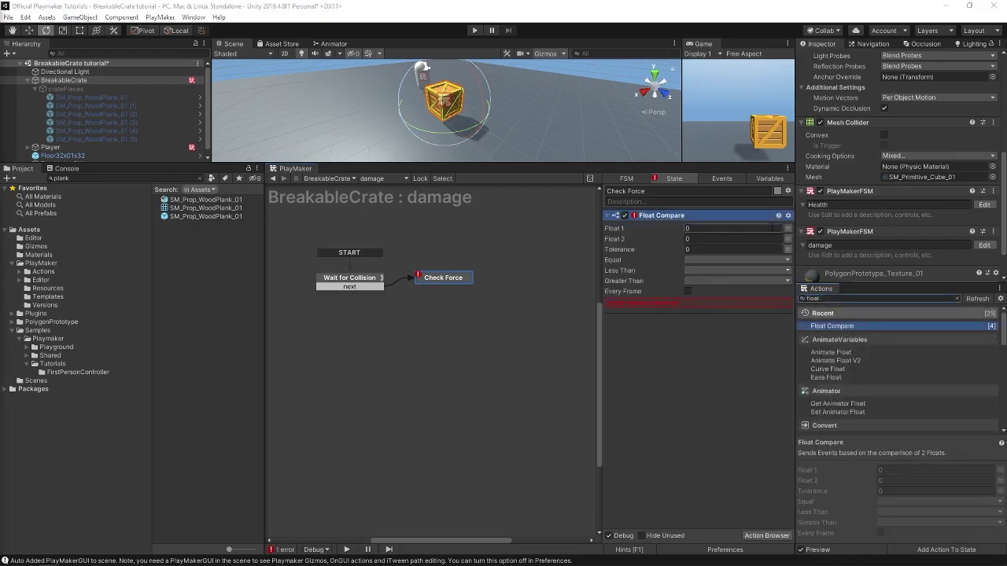
pyautogui.click(787, 228)
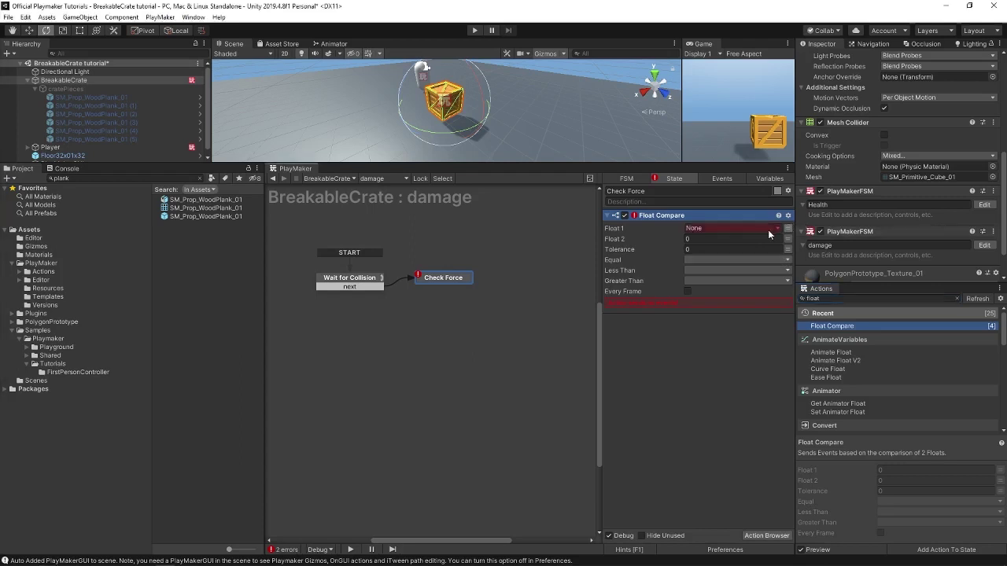
pyautogui.click(768, 229)
pyautogui.click(743, 250)
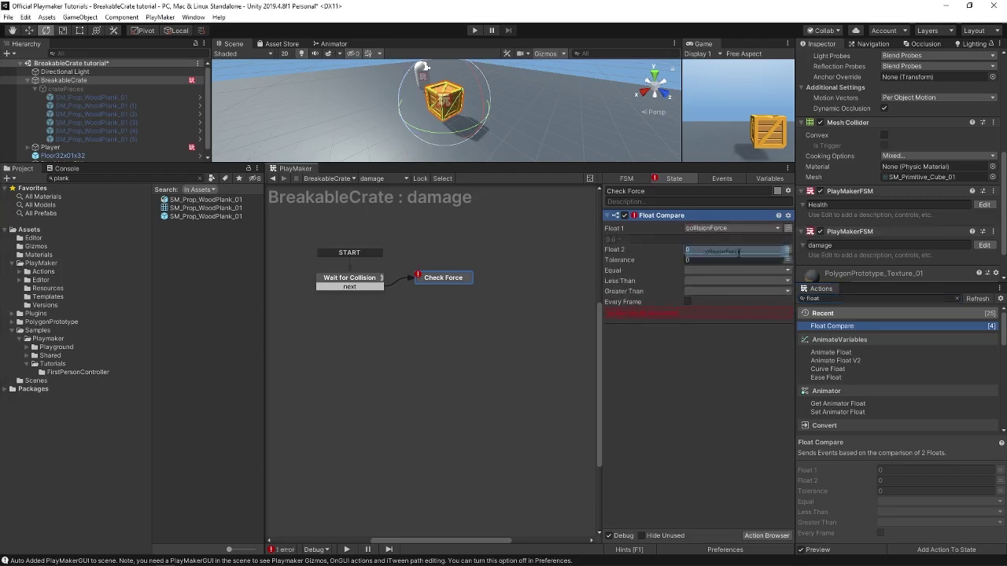
pyautogui.click(683, 249)
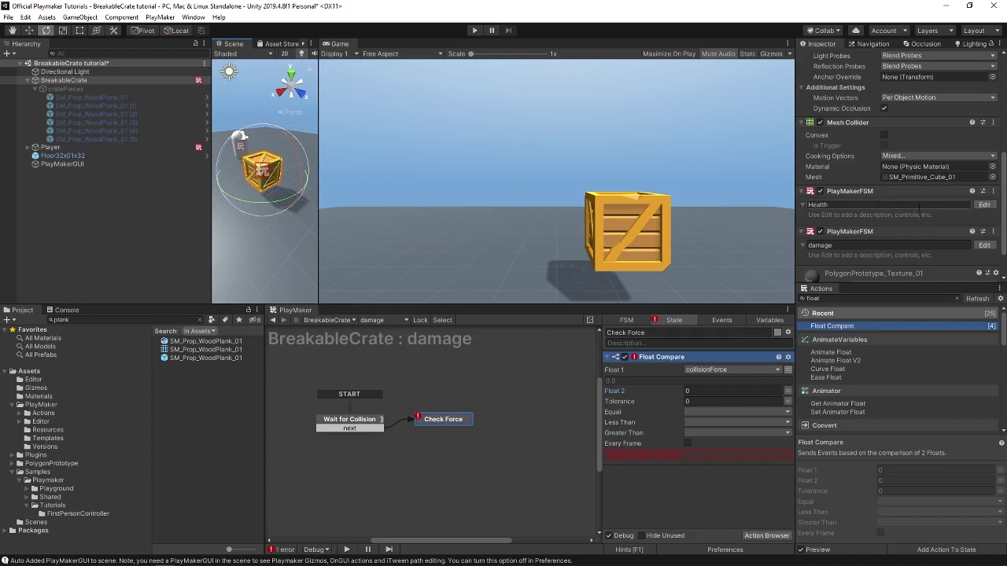
# - Add a Bool variable named isGrabbable to the crate's Health FSM
pyautogui.click(984, 204)
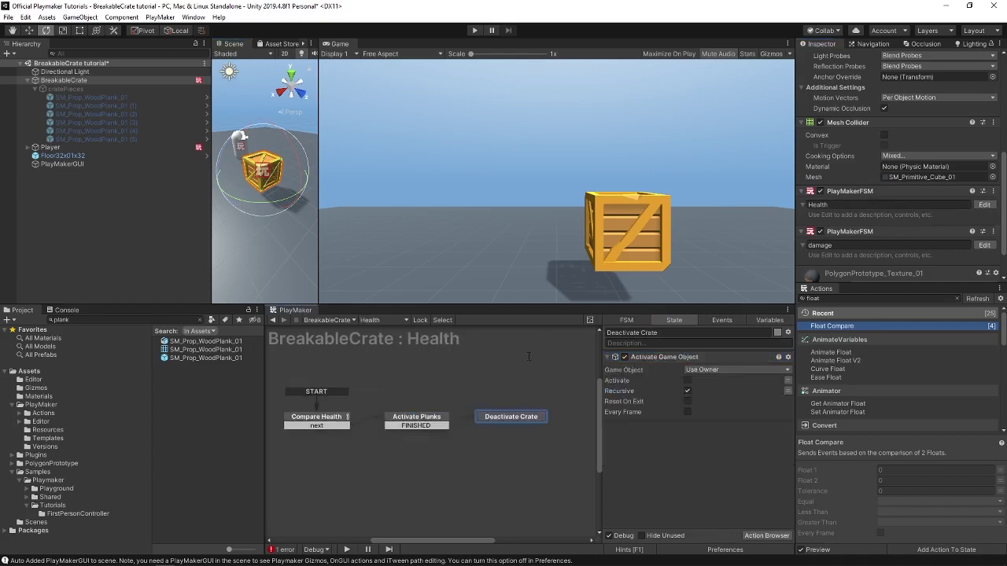
pyautogui.click(763, 320)
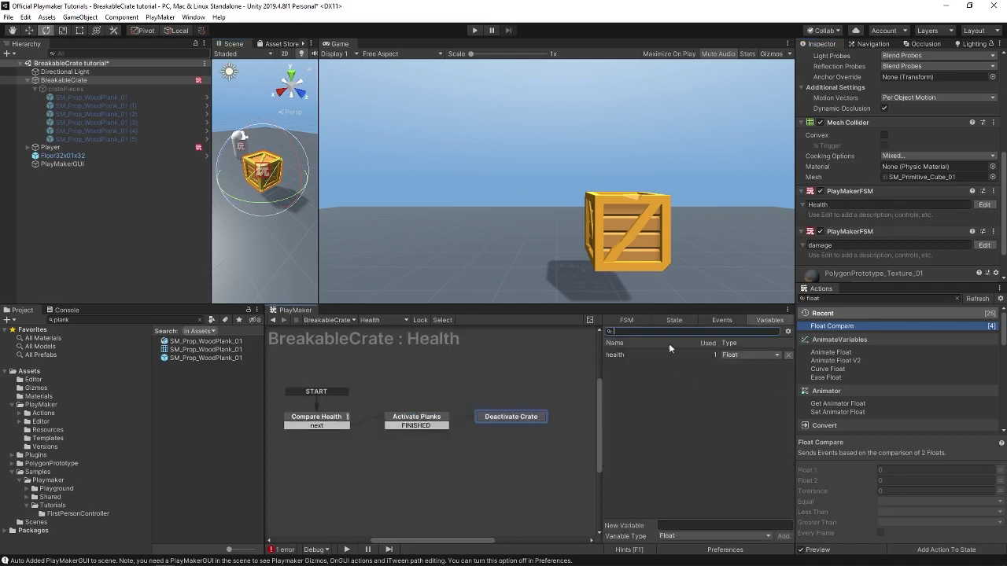
pyautogui.click(680, 537)
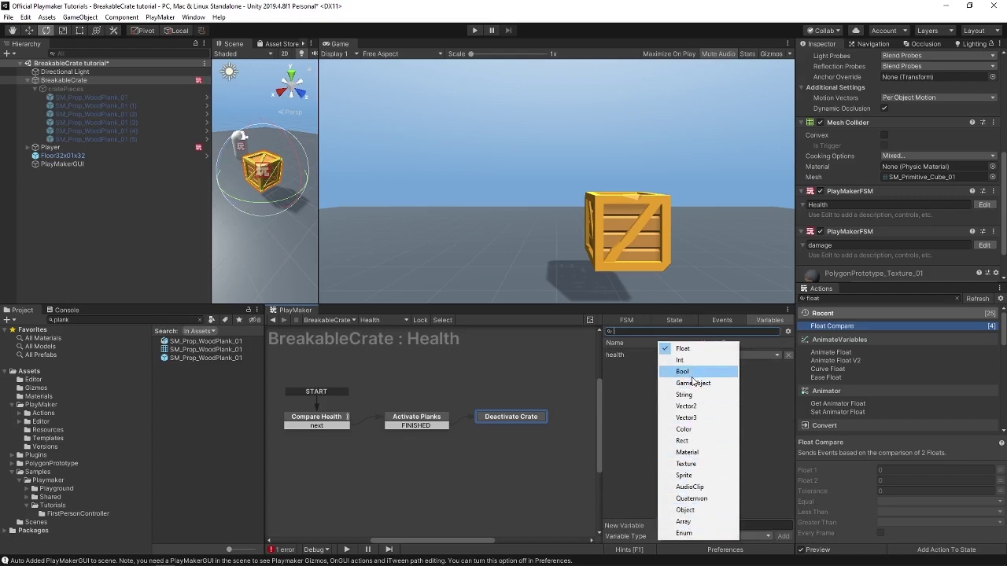
pyautogui.click(683, 372)
pyautogui.click(662, 526)
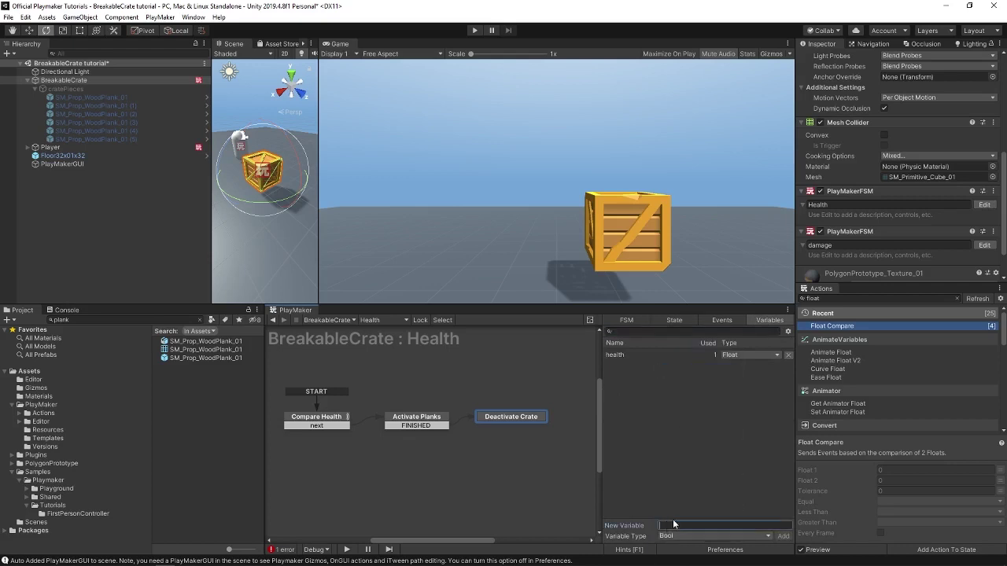
pyautogui.write('sGrabbable')
pyautogui.press('Return')
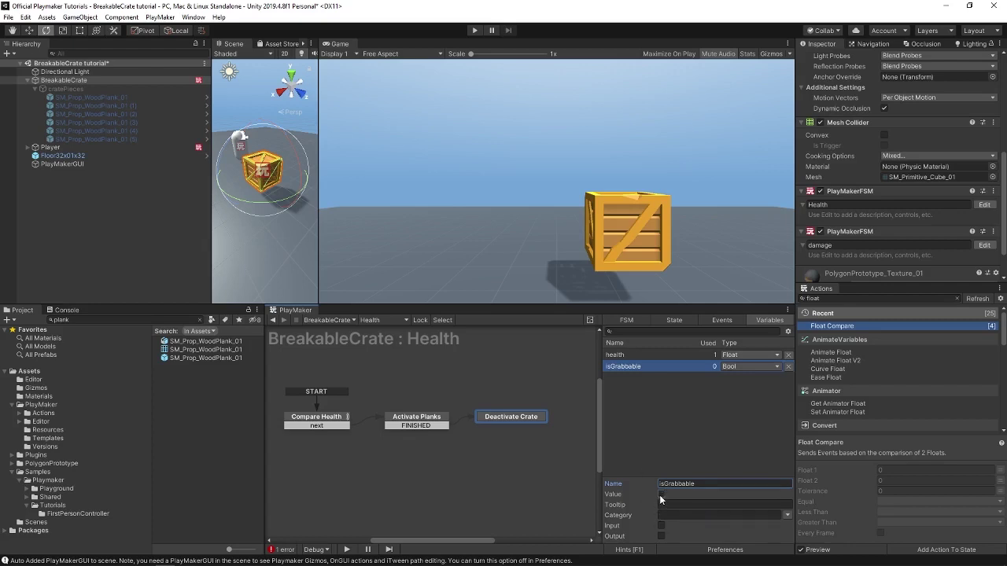
# - Set the value of the Health FSM's health variable to 3
pyautogui.click(624, 356)
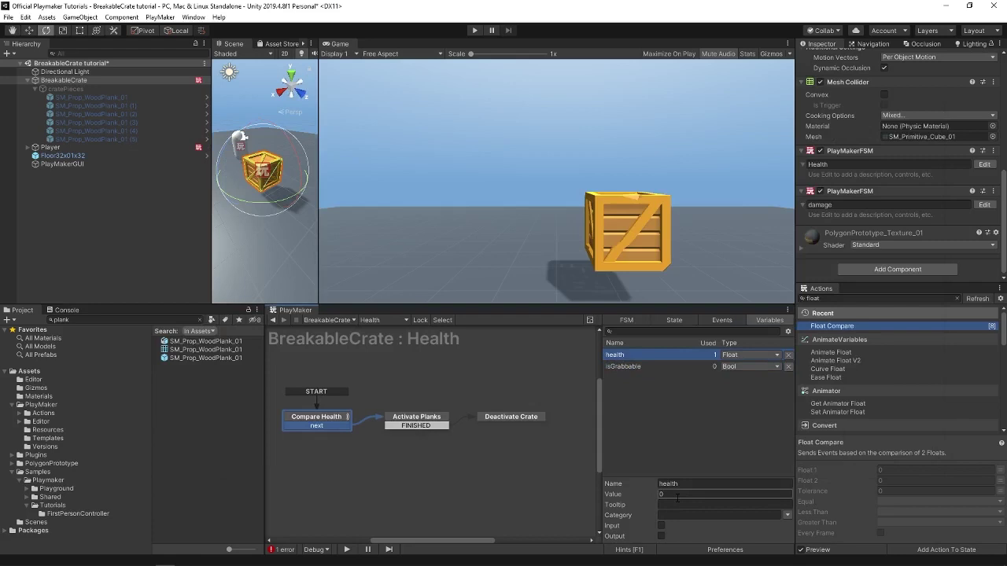
pyautogui.click(293, 418)
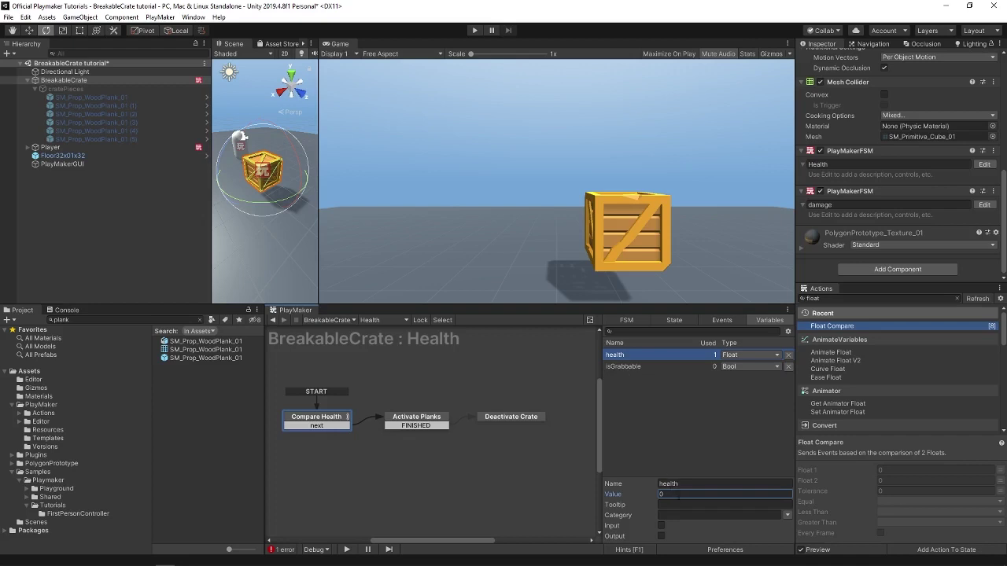
pyautogui.write('3')
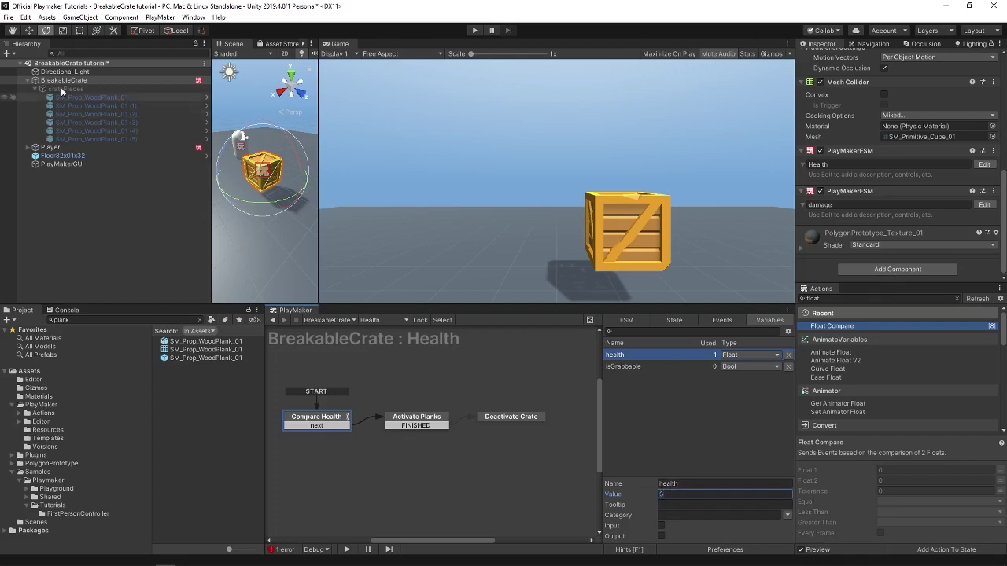
# - Add a Rigidbody component to BreakableCrate and look over its settings
pyautogui.click(887, 269)
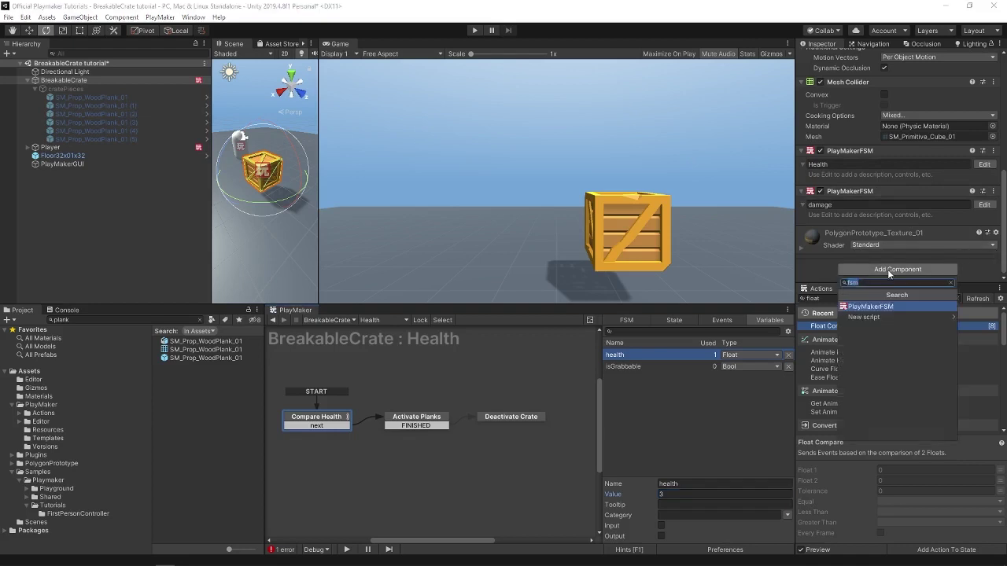
pyautogui.write('rigid')
pyautogui.press('Return')
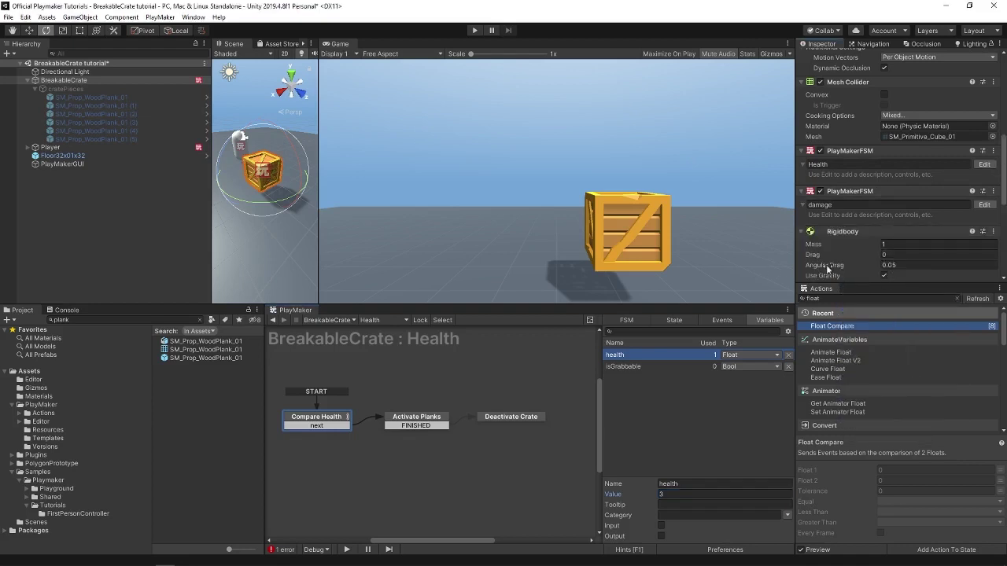
pyautogui.scroll(-3, 852, 236)
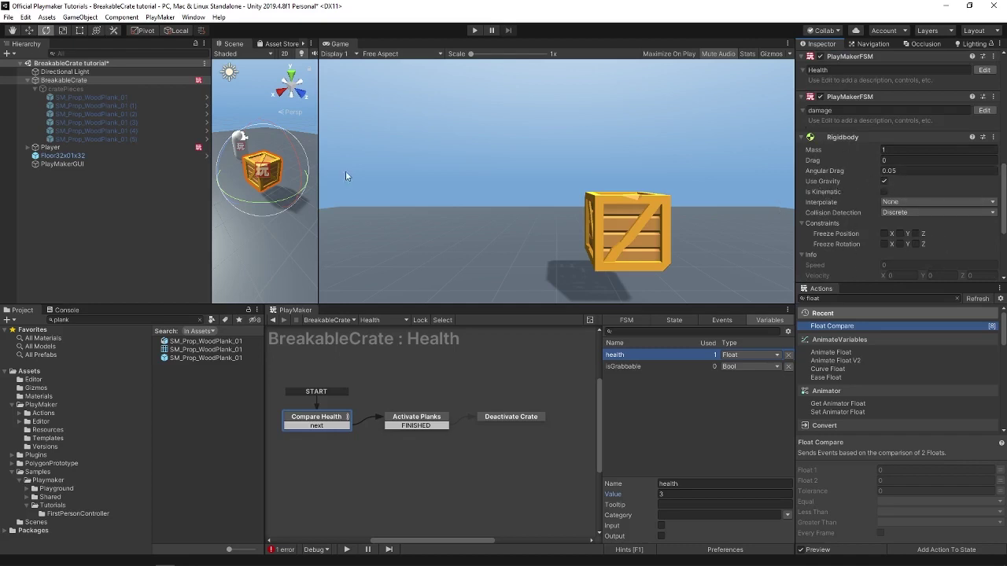
# - Go back to the damage FSM's Check Force state, then play-test the scene briefly and stop it
pyautogui.click(390, 321)
pyautogui.click(396, 335)
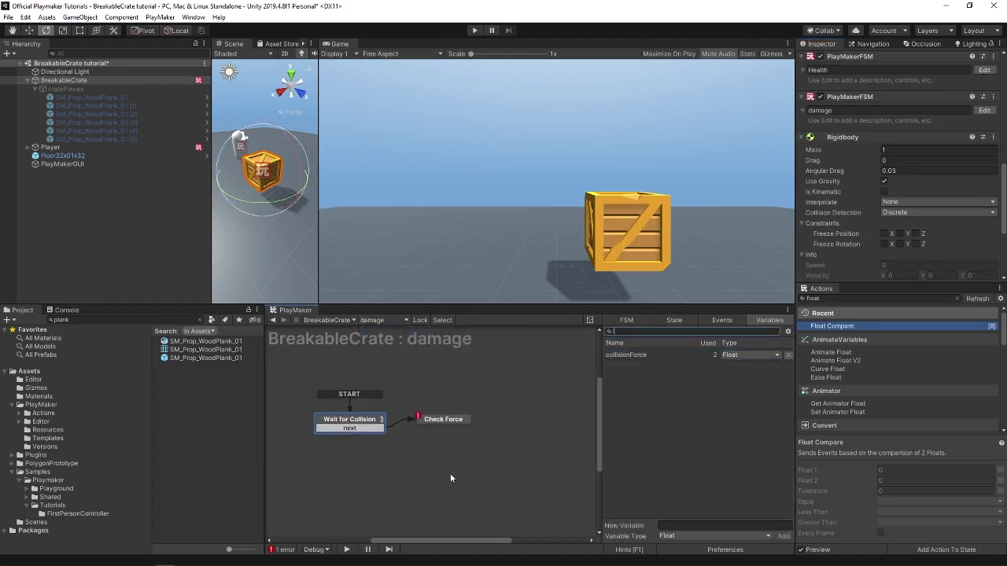
pyautogui.click(424, 422)
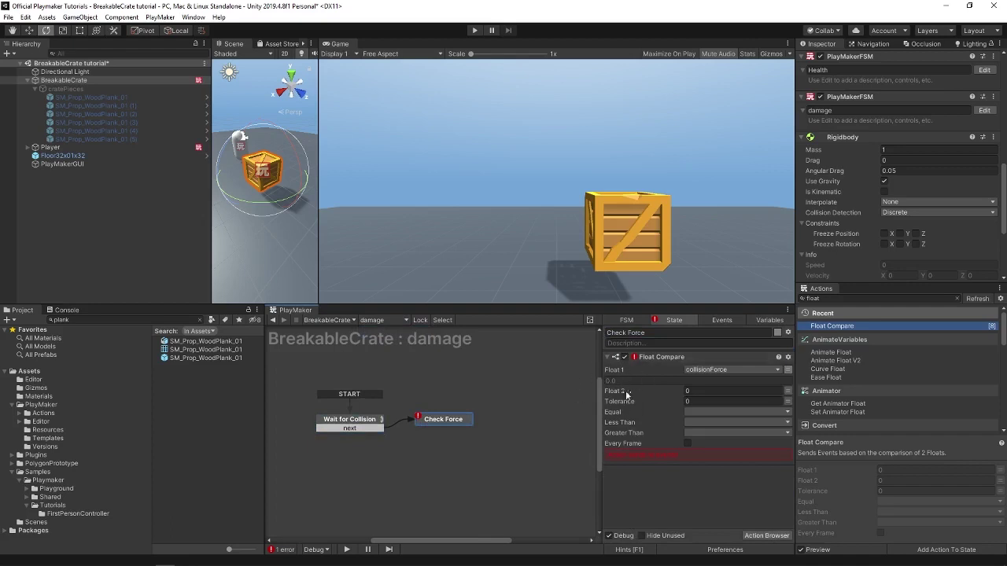
pyautogui.click(475, 30)
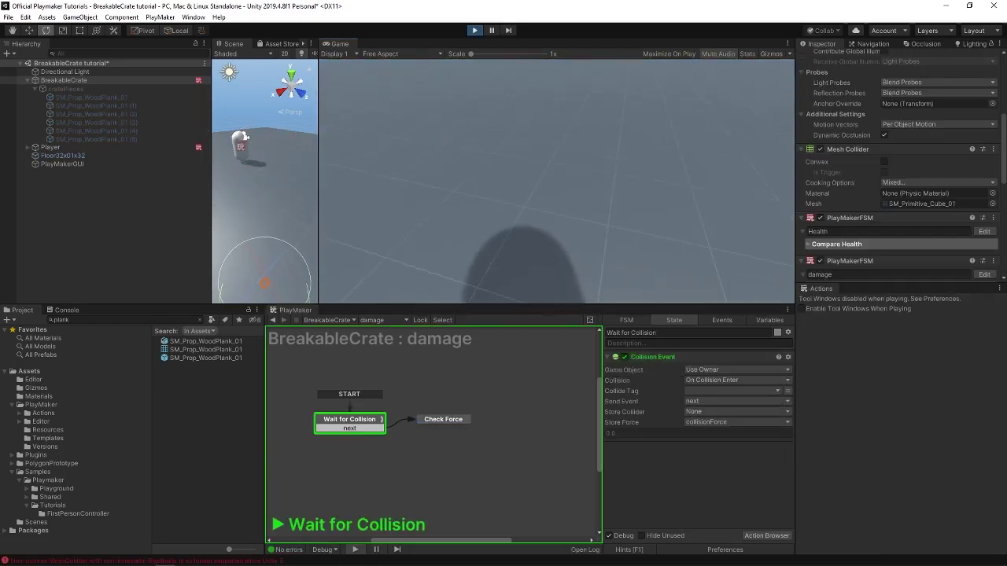
pyautogui.press('Escape')
pyautogui.click(474, 31)
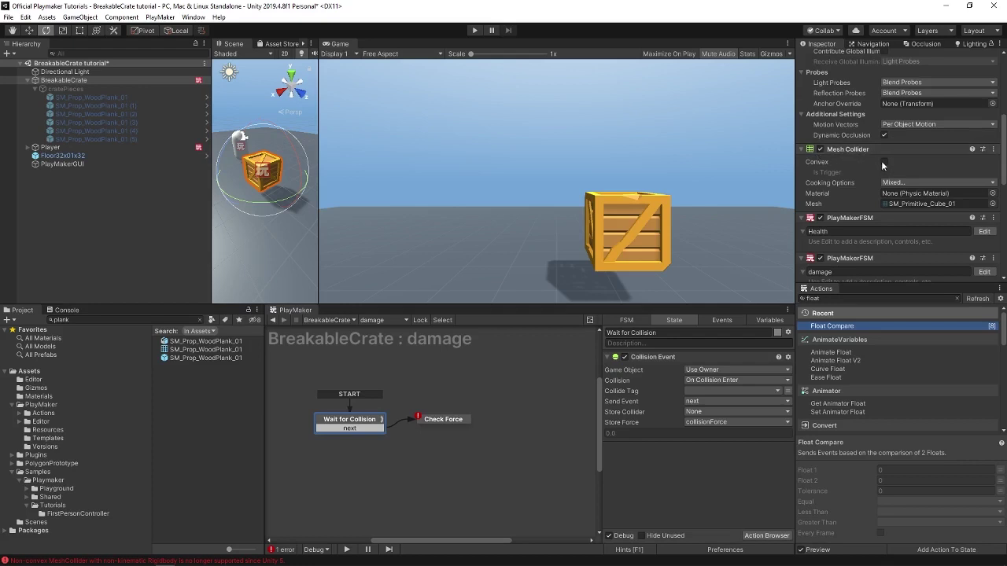
# - Replace BreakableCrate's Mesh Collider with a Box Collider component
pyautogui.click(884, 161)
pyautogui.rightClick(848, 150)
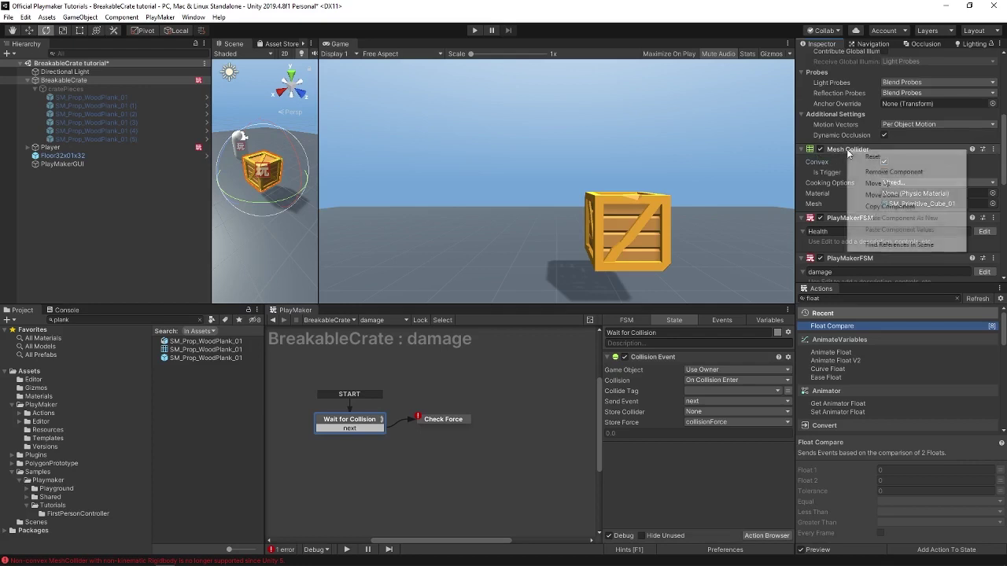
pyautogui.click(873, 170)
pyautogui.scroll(-10, 871, 214)
pyautogui.click(891, 269)
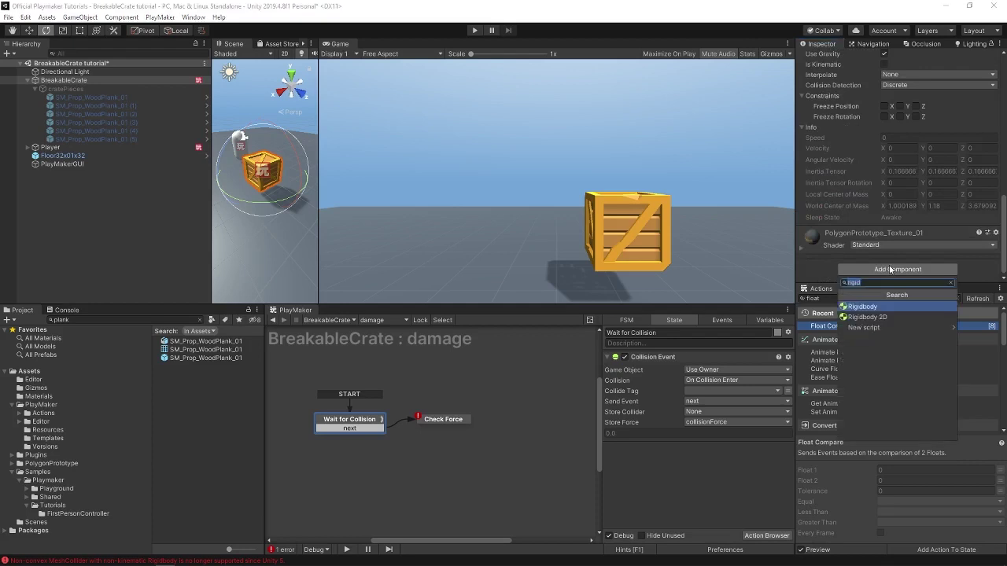
pyautogui.write('box')
pyautogui.press('Return')
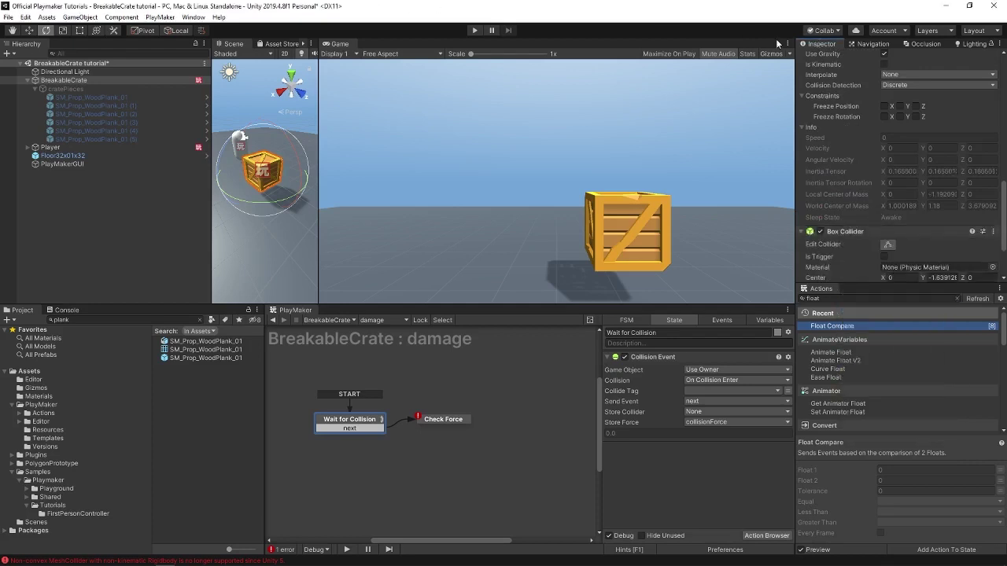
# - Look over BreakableCrate's Box Collider, then open the Check Force state and play-test the crate landing before stopping the scene
pyautogui.scroll(6, 266, 163)
pyautogui.moveTo(265, 162); pyautogui.dragTo(261, 133, button='right')
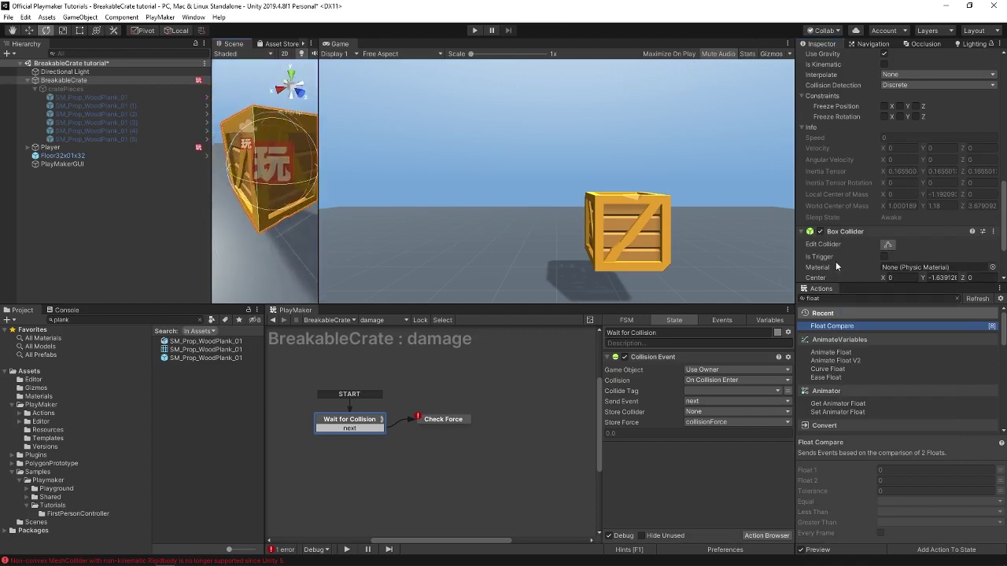
pyautogui.scroll(-3, 836, 266)
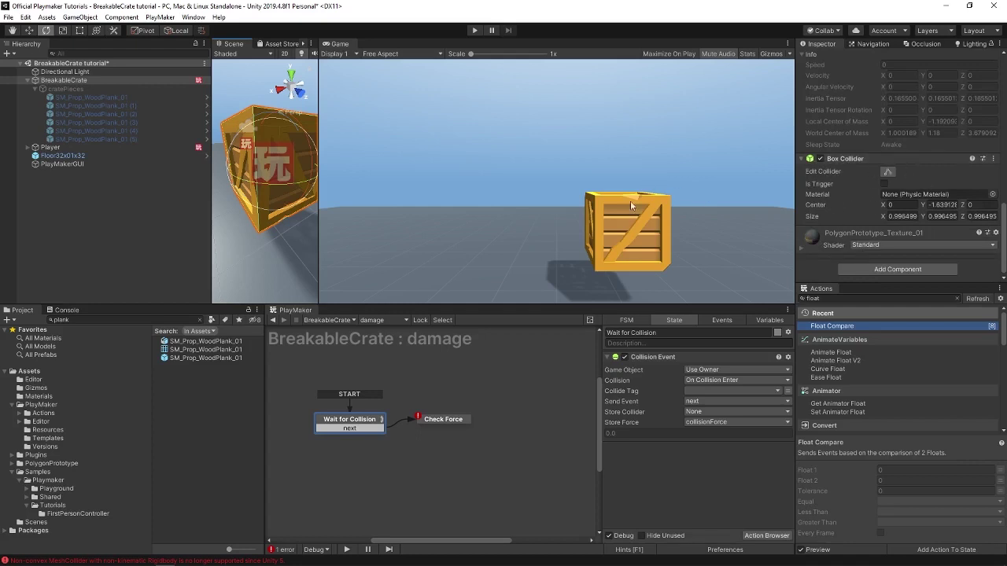
pyautogui.click(443, 419)
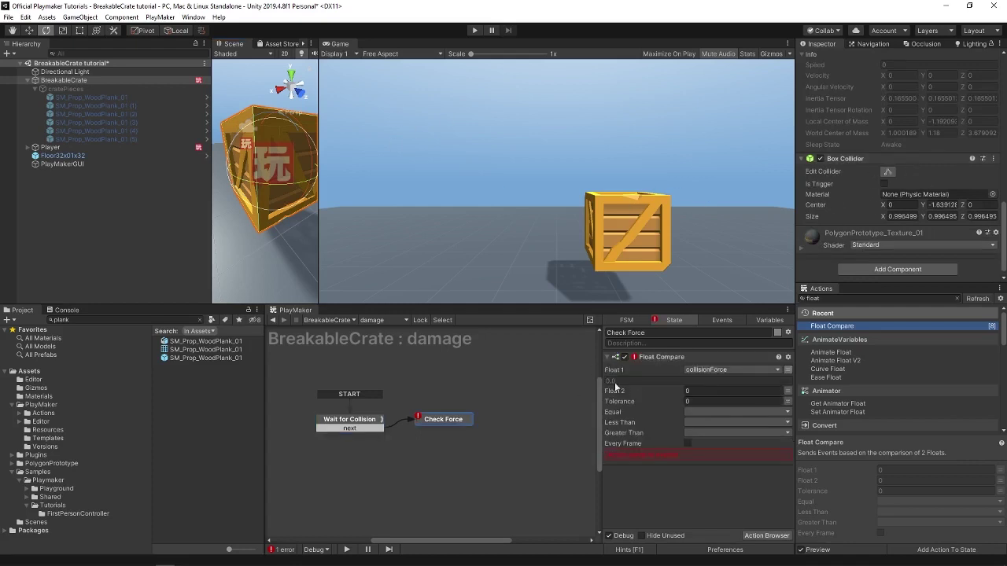
pyautogui.click(474, 30)
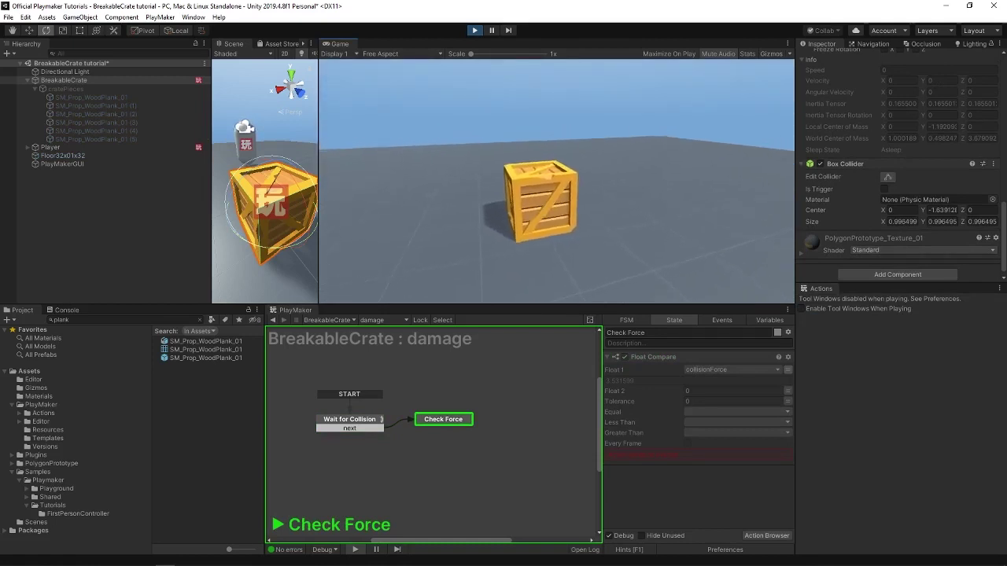
pyautogui.click(473, 32)
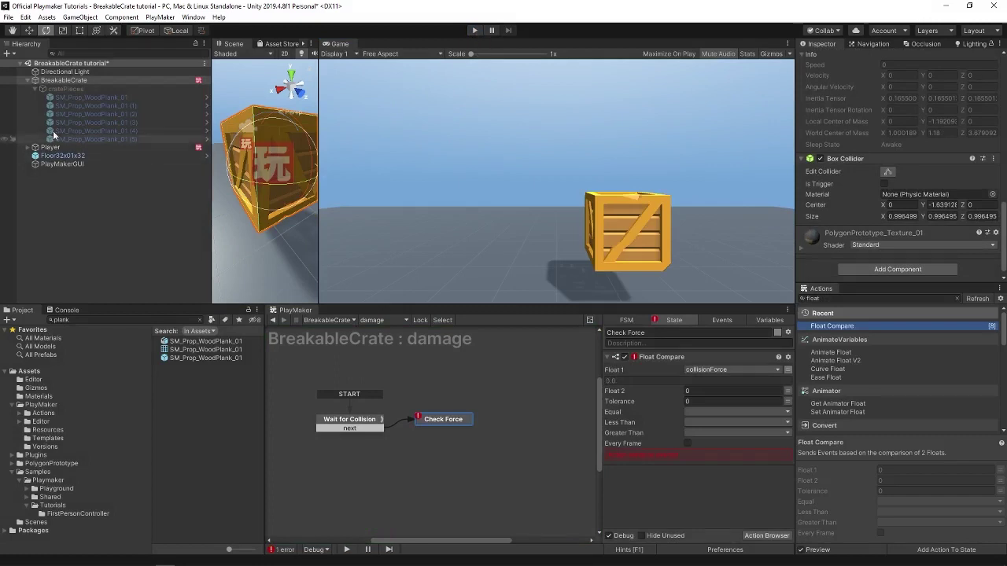
# - Raise BreakableCrate to a centre-of-mass height of about 2.54 with the Move tool, then play-test the drop and stop the scene
pyautogui.click(57, 81)
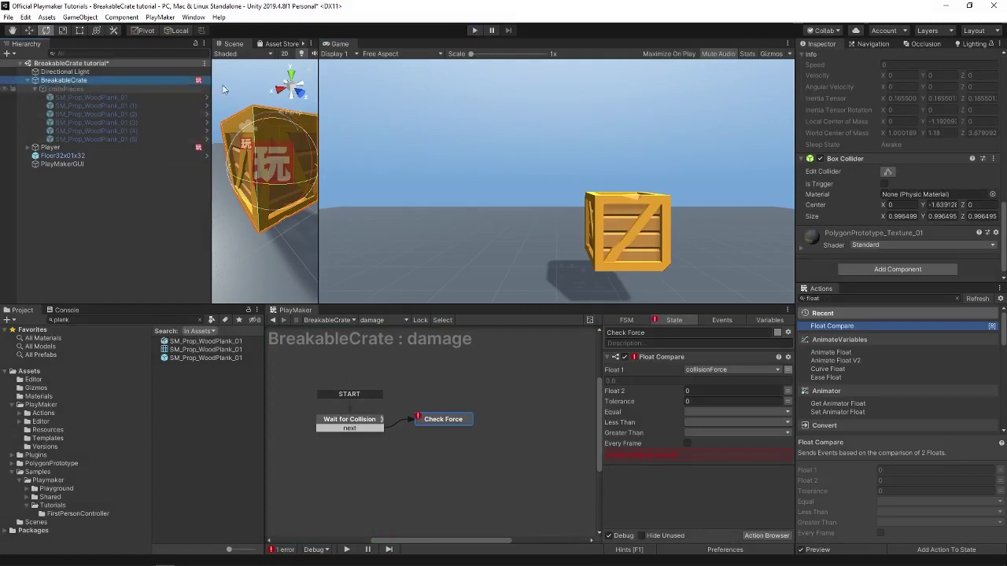
pyautogui.click(28, 30)
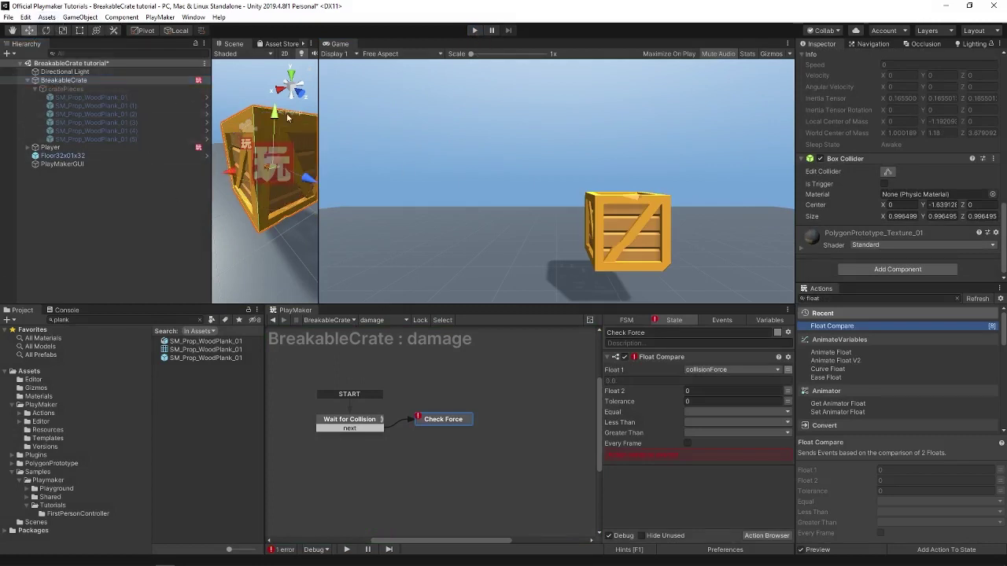
pyautogui.moveTo(288, 116); pyautogui.dragTo(293, 41)
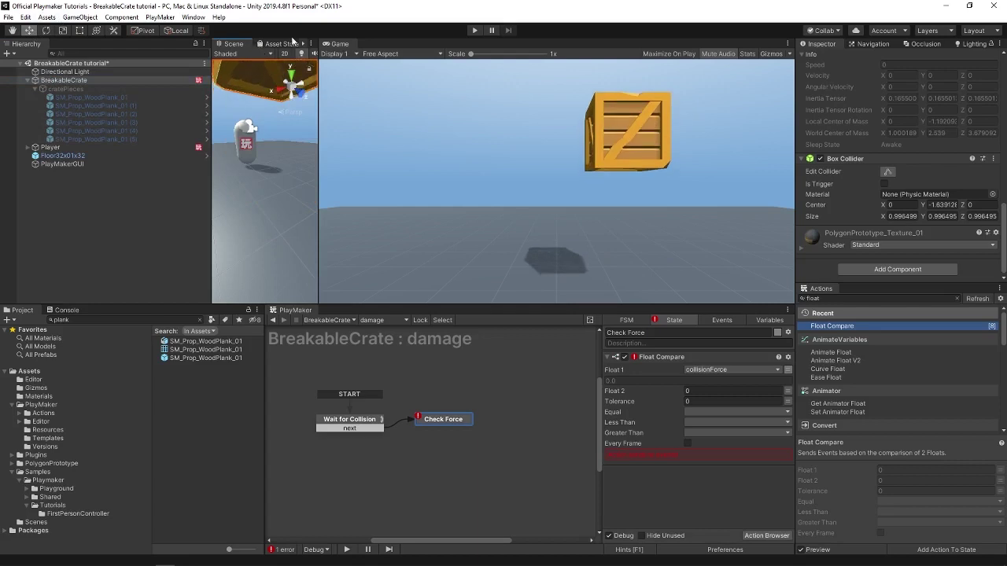
pyautogui.click(474, 29)
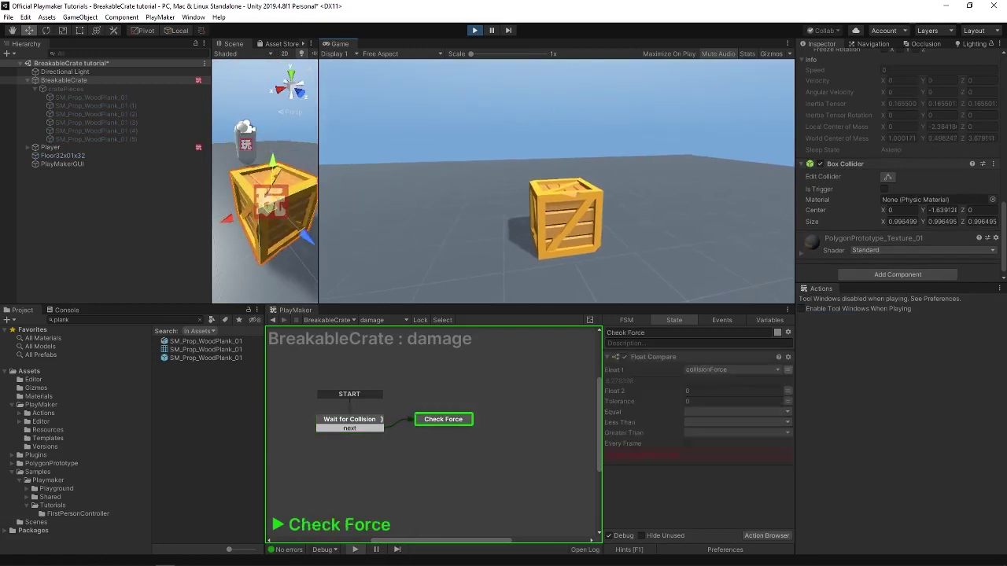
pyautogui.hotkey('ctrl', 'p')
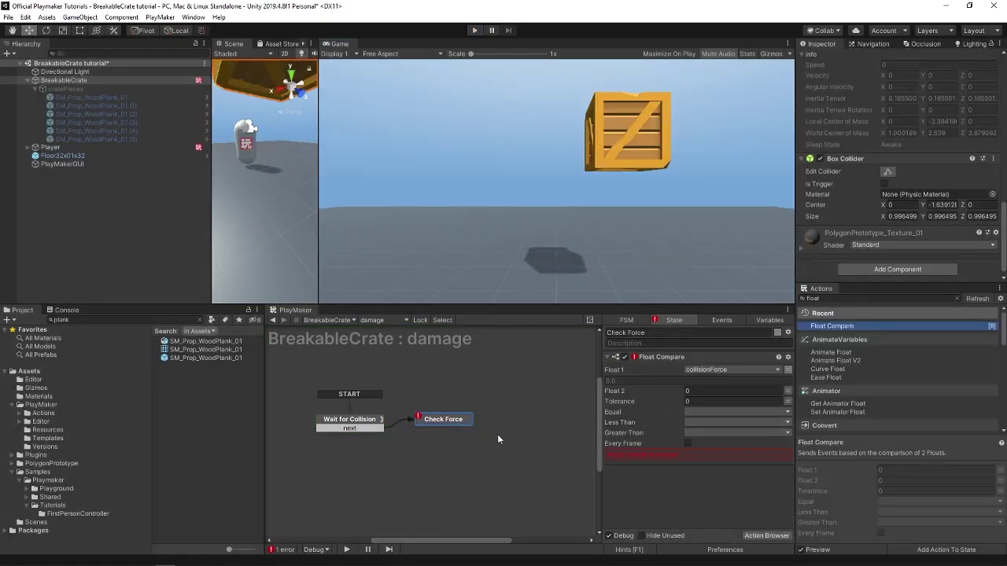
# - Add a FINISHED transition to the Check Force state and link it back to Wait for Collision
pyautogui.keyDown('ctrl'); pyautogui.click(450, 418); pyautogui.keyUp('ctrl')
pyautogui.moveTo(424, 430); pyautogui.dragTo(362, 420)
pyautogui.moveTo(450, 422); pyautogui.dragTo(450, 427)
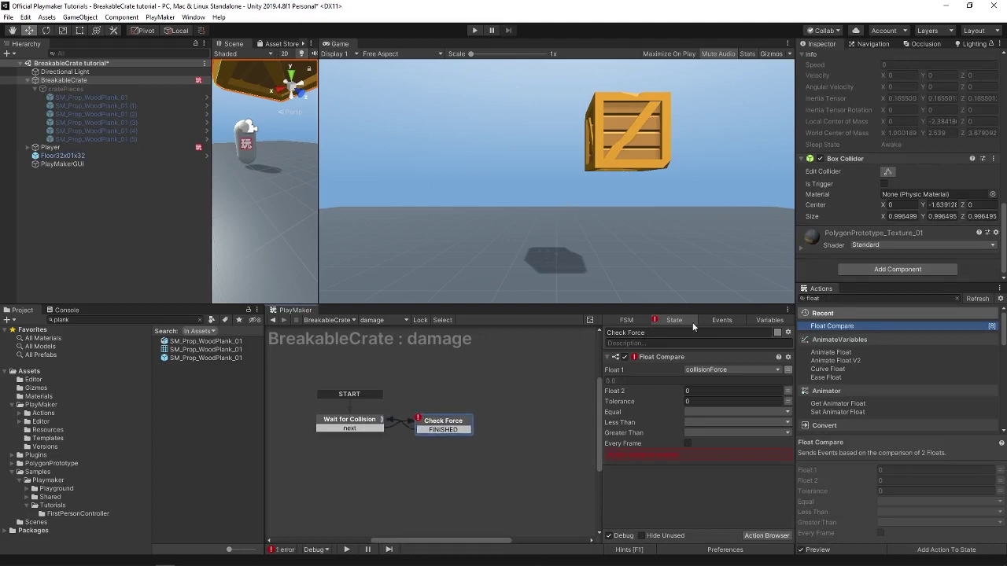
# - Play the scene and repeatedly pick up and throw the crate, examining the collision force stored by the damage FSM
pyautogui.click(473, 30)
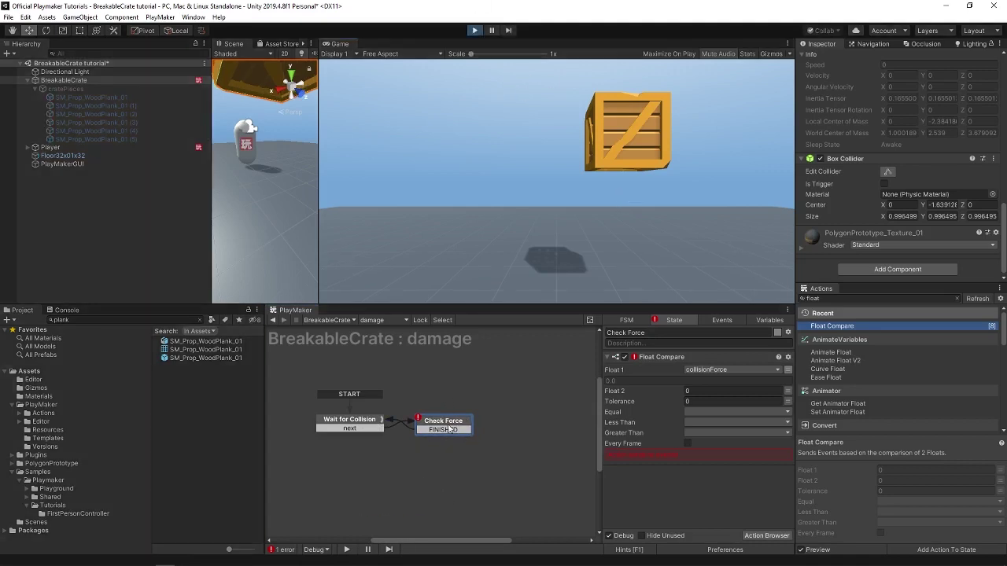
pyautogui.click(556, 181)
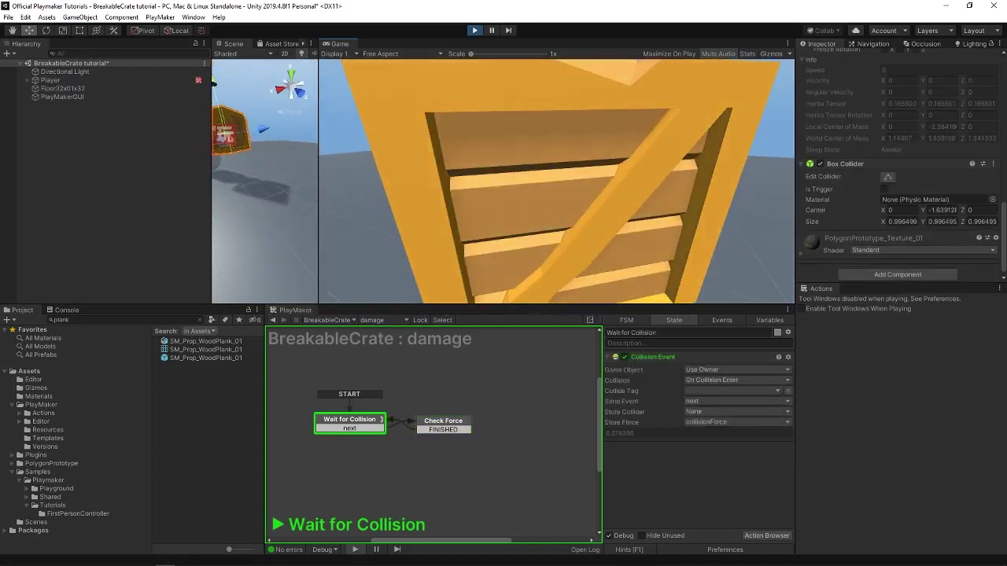
pyautogui.click(556, 181)
pyautogui.press('w')
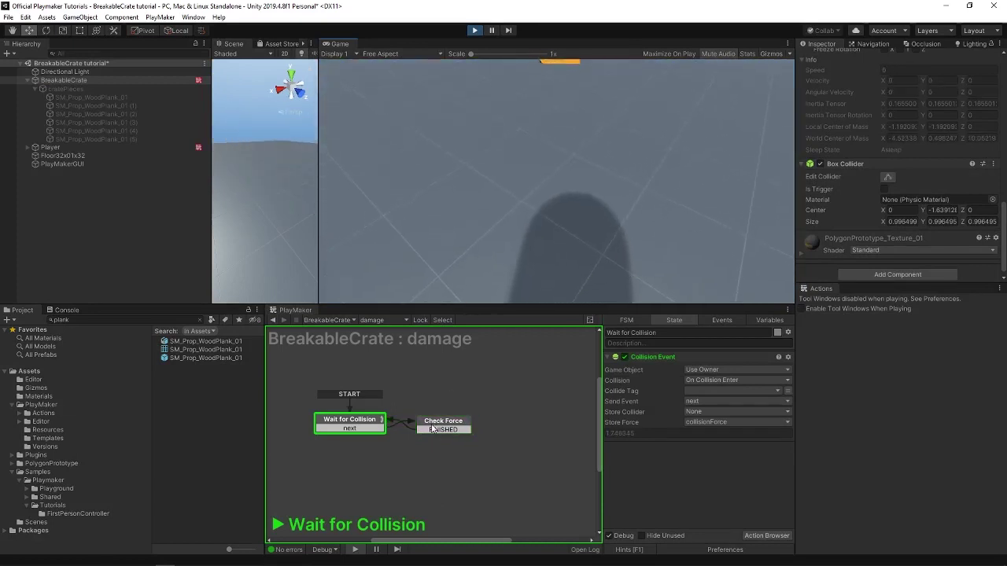
pyautogui.click(432, 428)
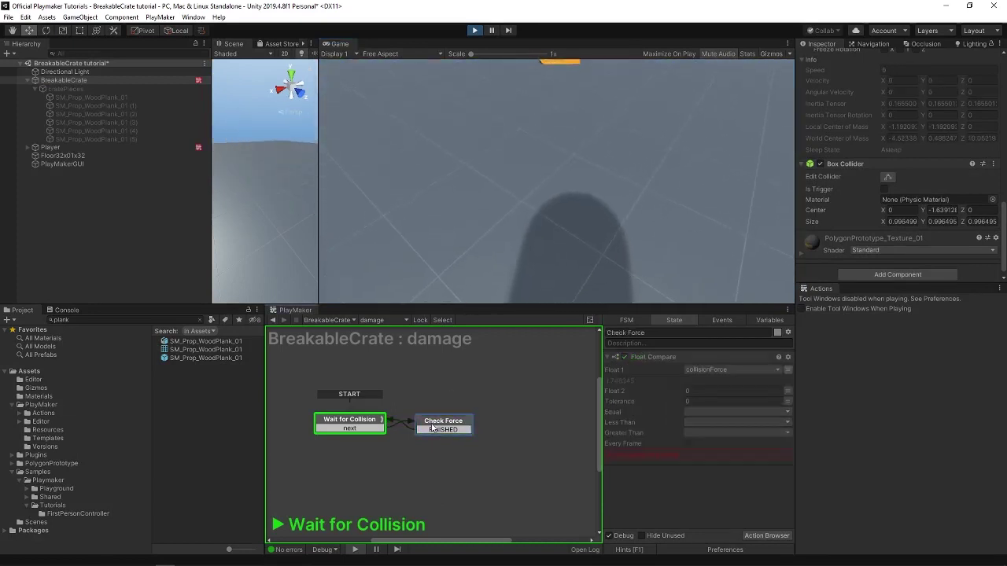
pyautogui.click(536, 177)
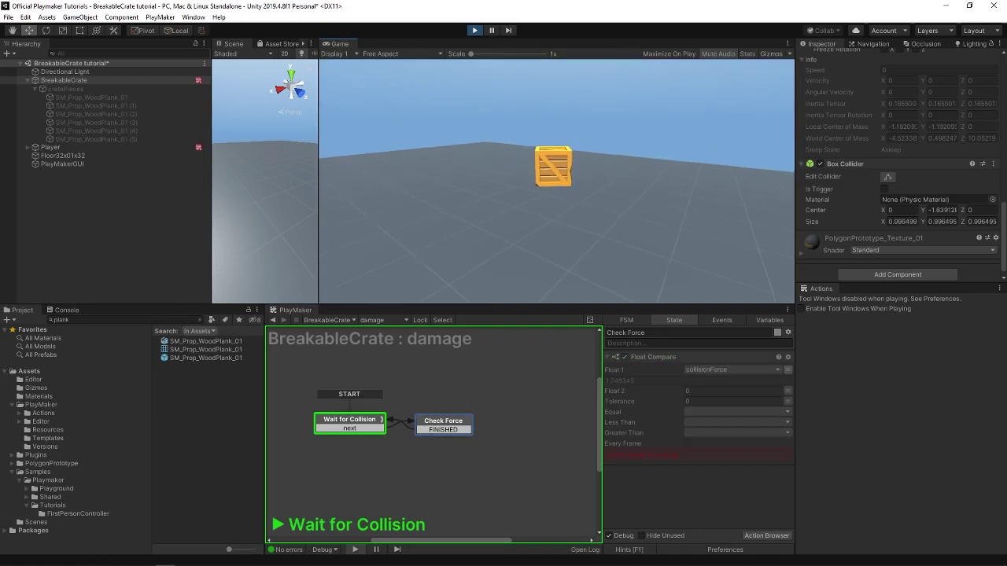
pyautogui.press('w')
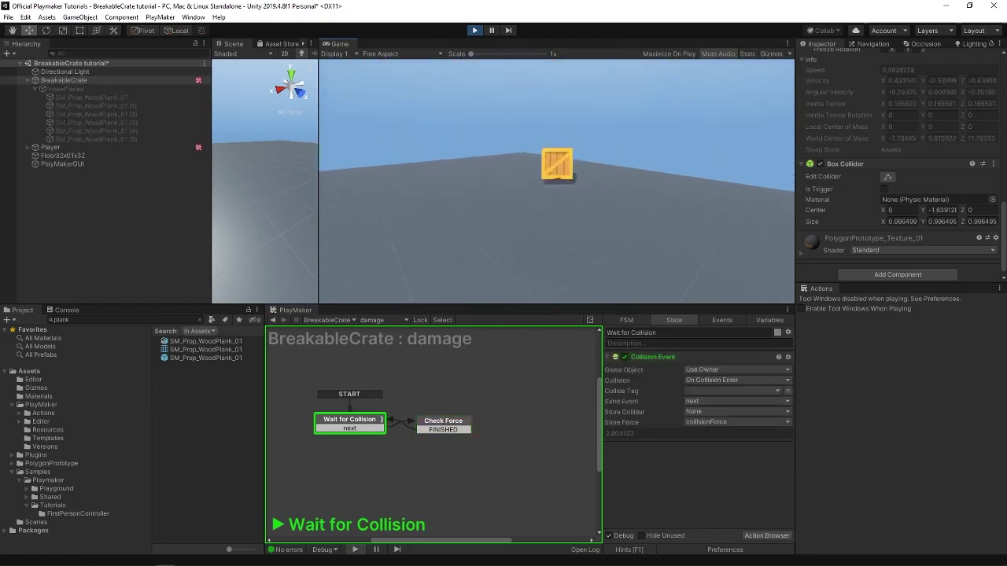
pyautogui.press('w')
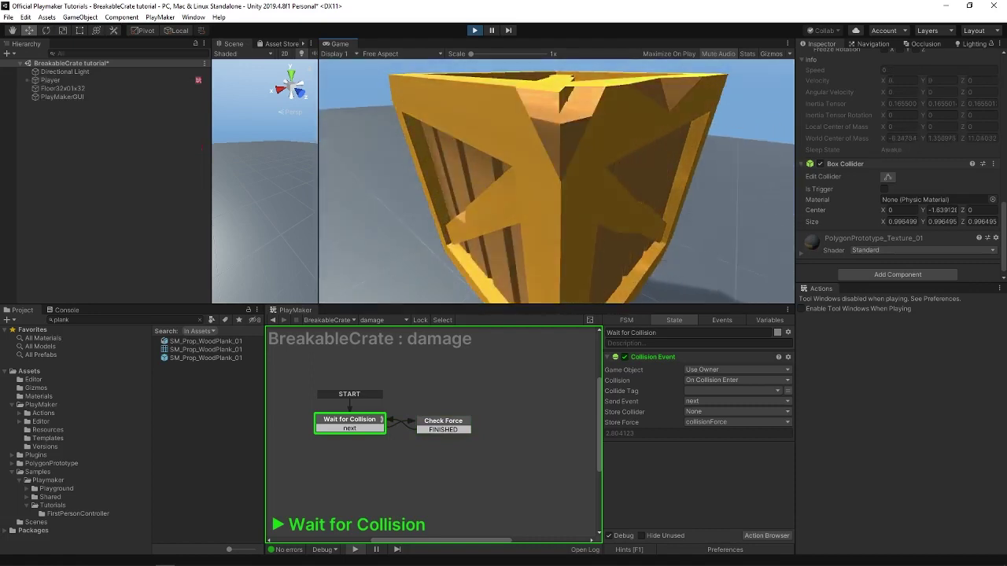
pyautogui.click(556, 182)
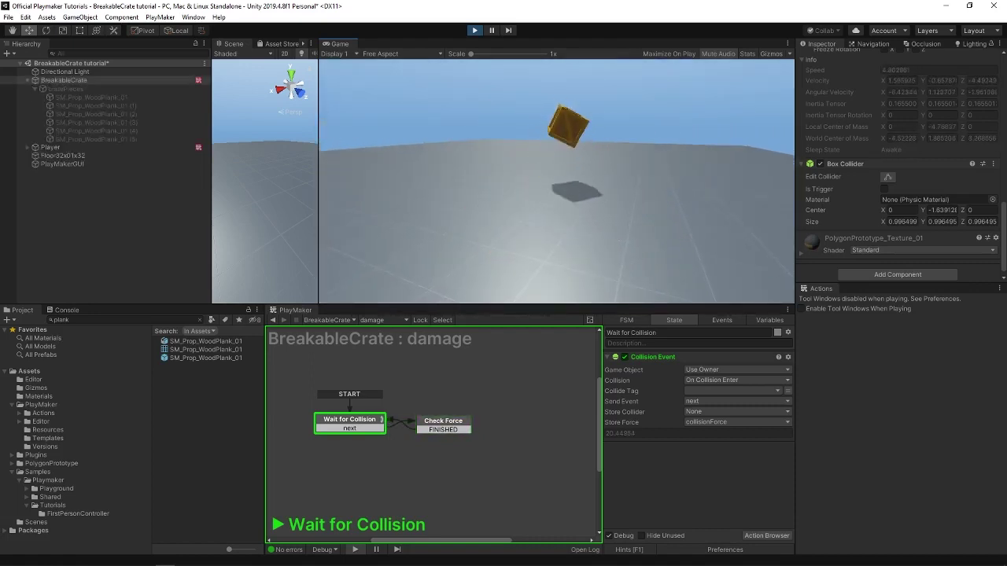
pyautogui.press('w')
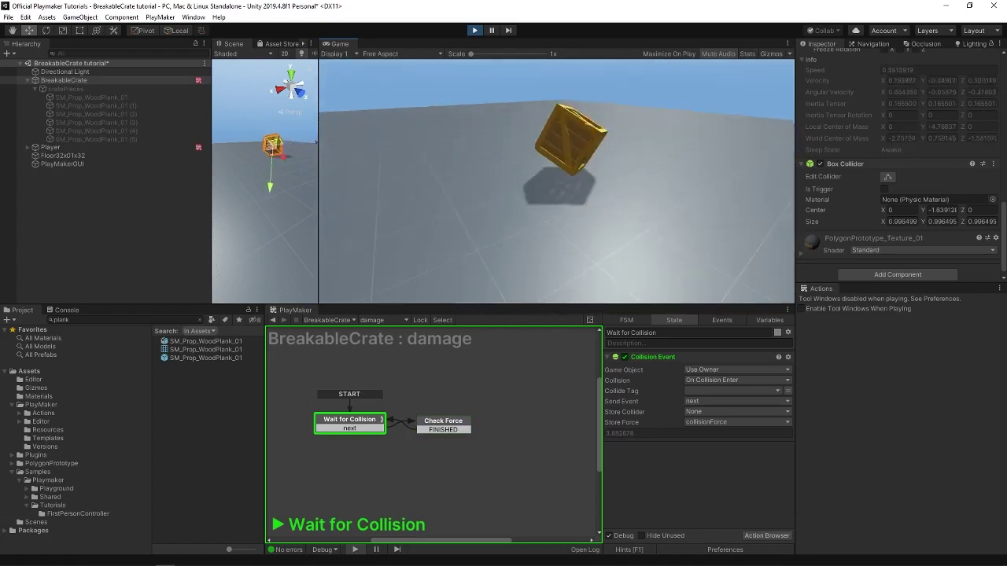
pyautogui.press('w')
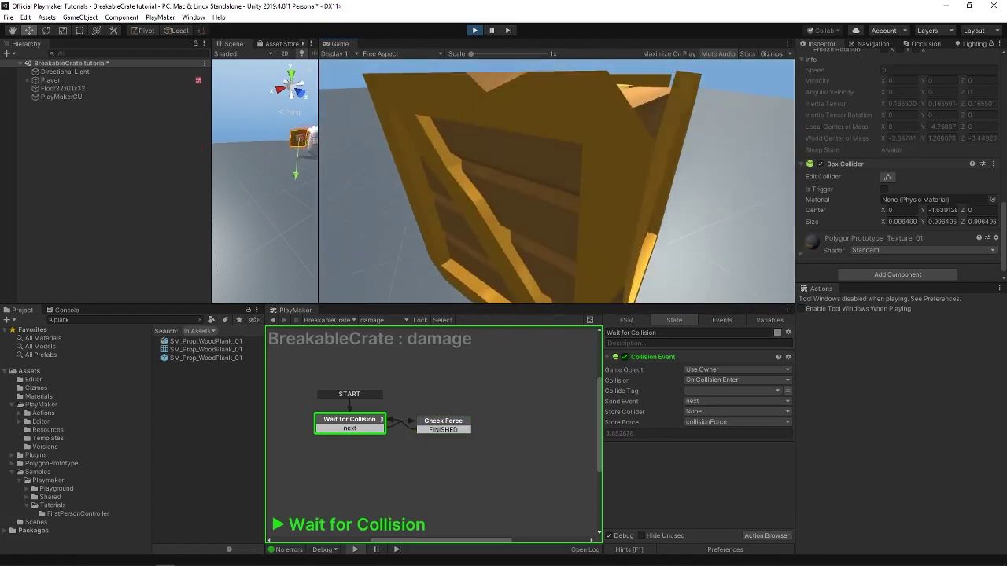
pyautogui.click(556, 182)
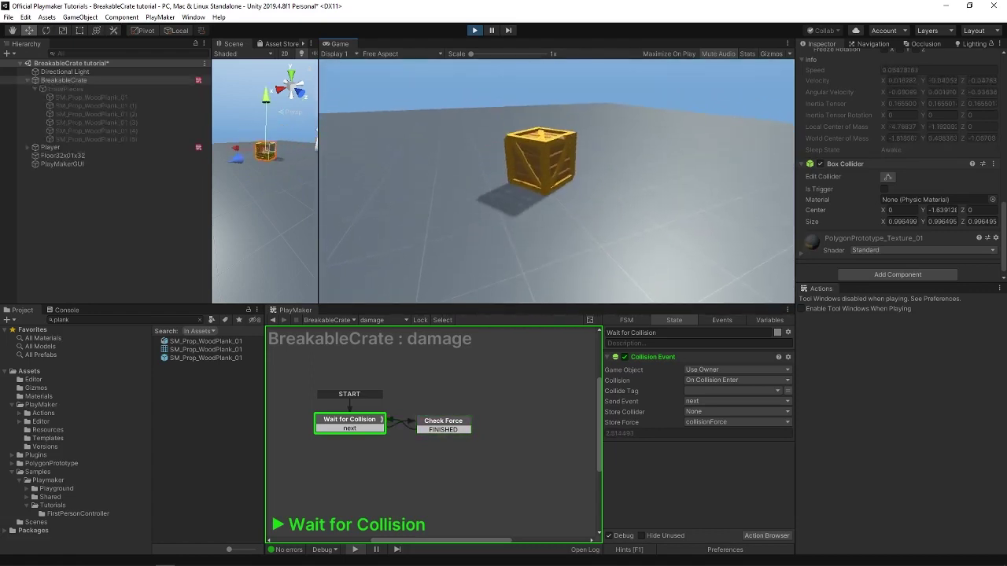
pyautogui.press('Escape')
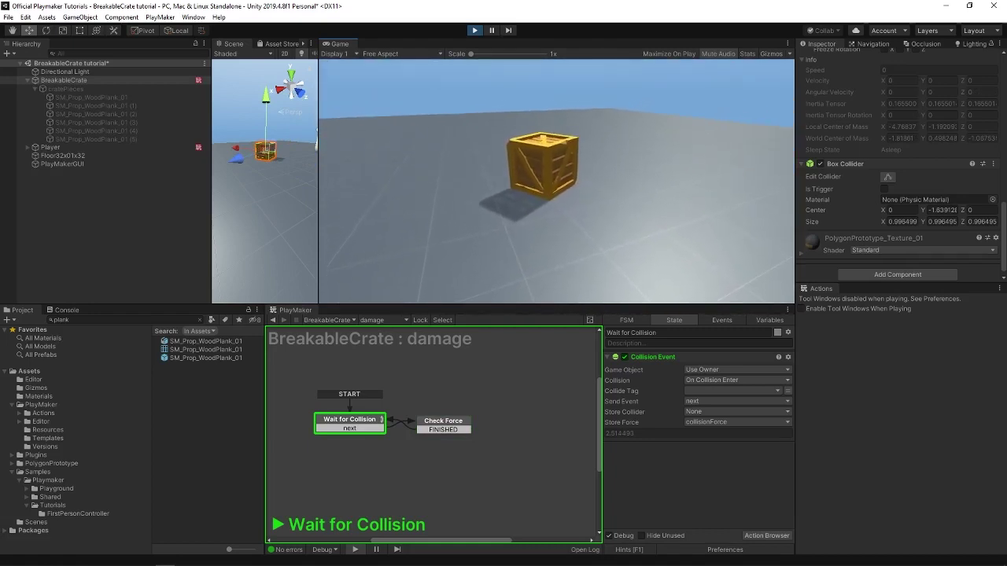
# - Throw the crate farther across the floor to compare the collision forces, then stop the play-test
pyautogui.click(556, 182)
pyautogui.click(556, 182)
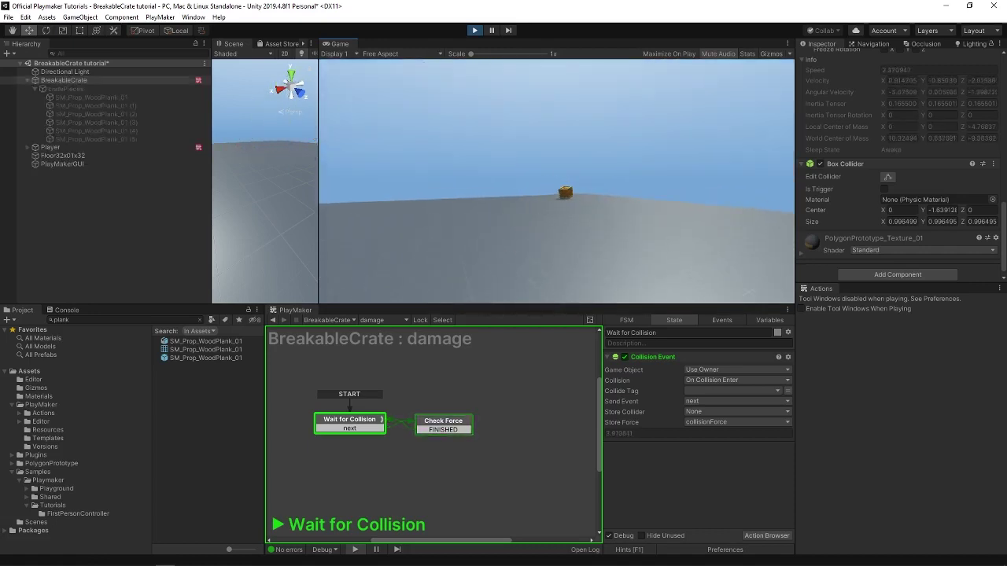
pyautogui.press('w')
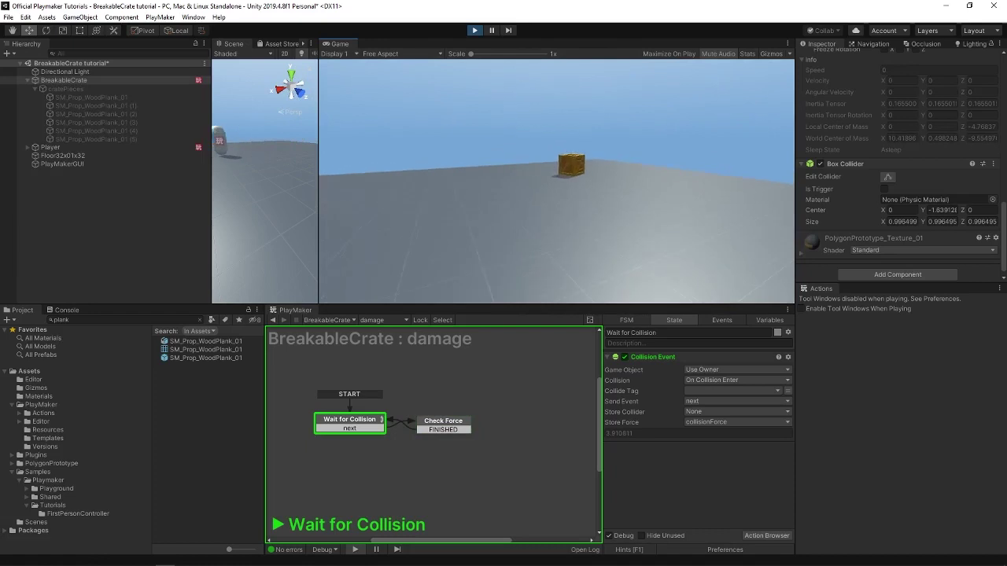
pyautogui.press('w')
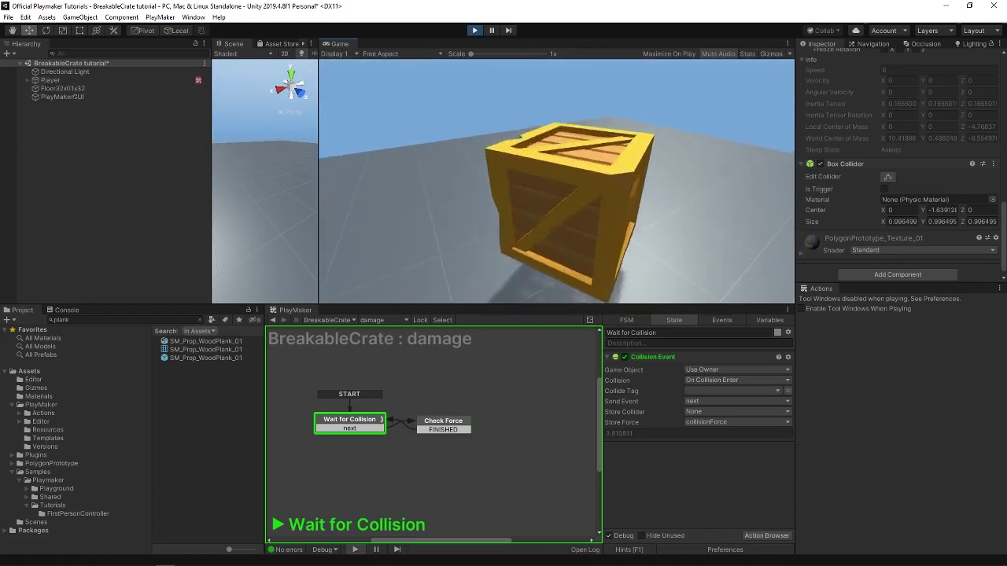
pyautogui.click(556, 181)
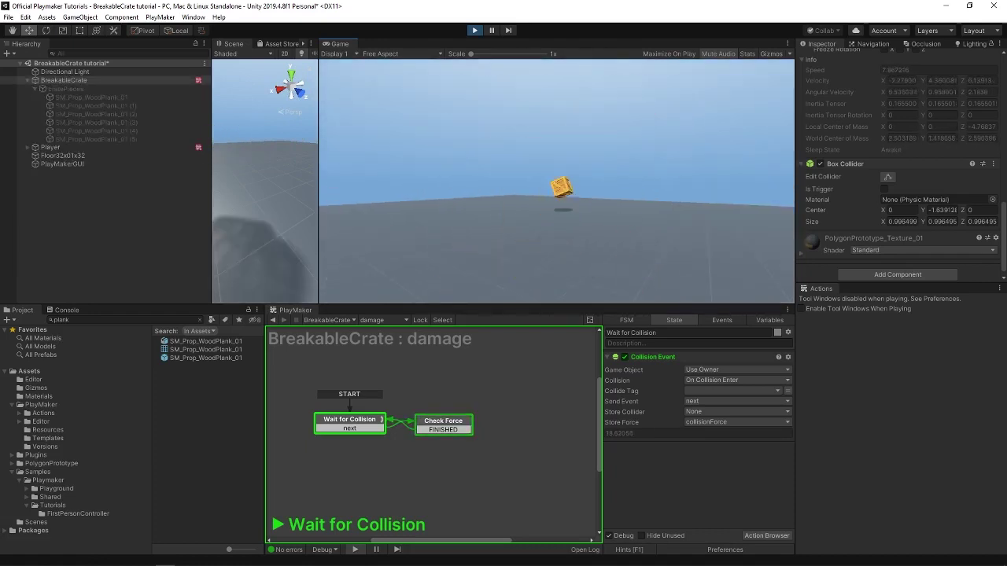
pyautogui.press('w')
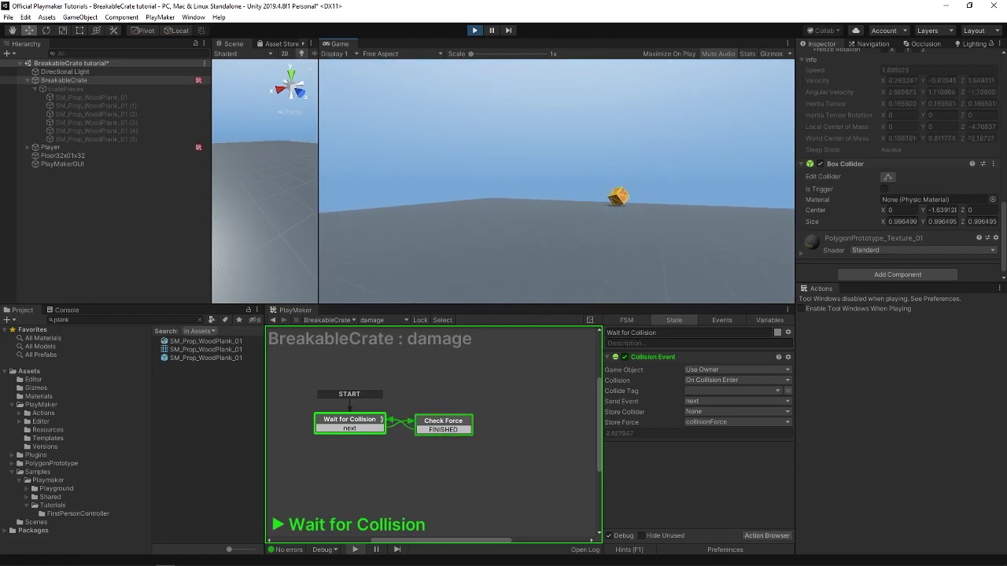
pyautogui.press('w')
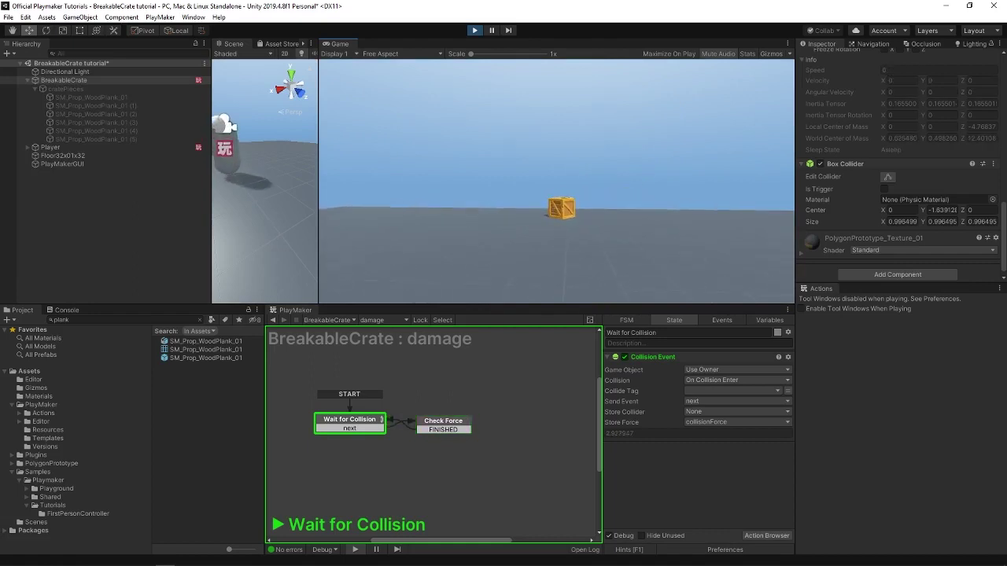
pyautogui.press('Escape')
pyautogui.click(472, 30)
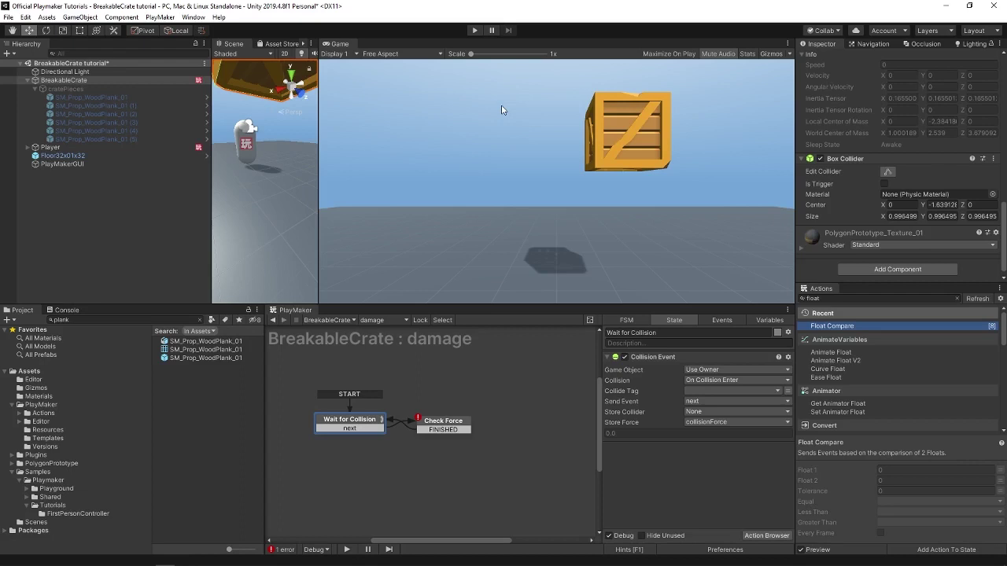
# - Set Float 2 of Check Force's Float Compare to 8 and delete the state's FINISHED transition
pyautogui.click(432, 429)
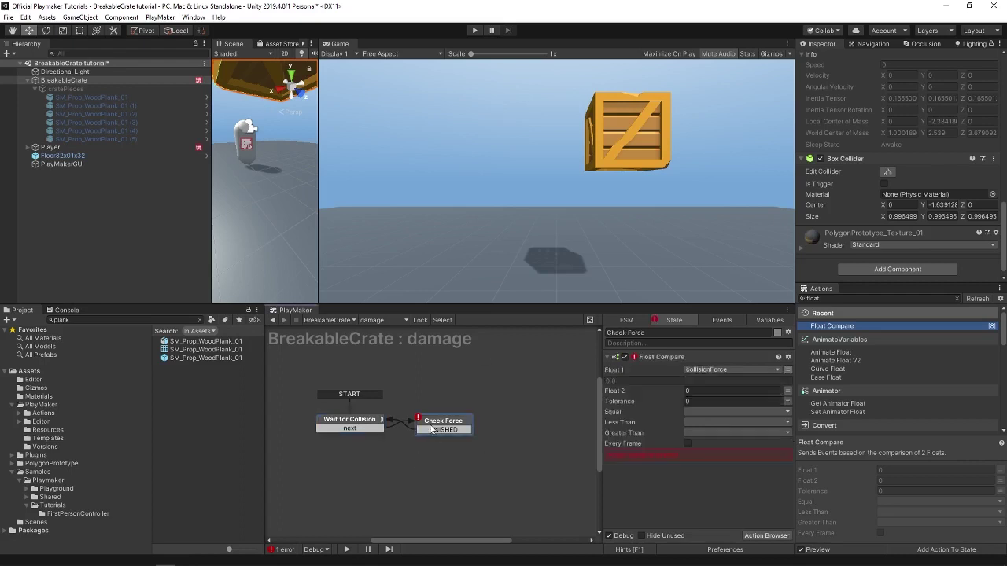
pyautogui.click(708, 391)
pyautogui.rightClick(434, 431)
pyautogui.click(467, 424)
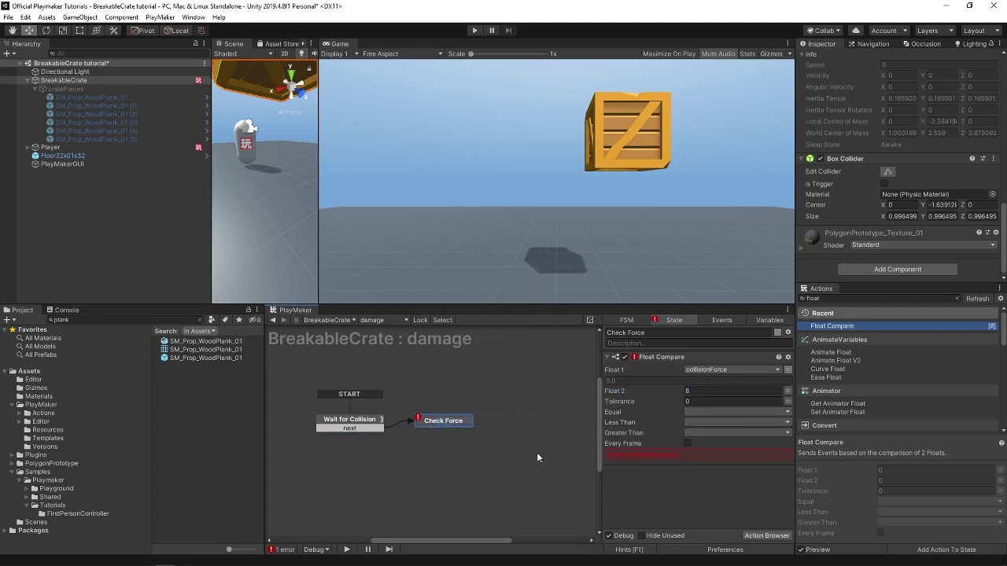
# - Set Float Compare's Less Than event to back and link Check Force's back transition to Wait for Collision
pyautogui.click(697, 391)
pyautogui.click(693, 423)
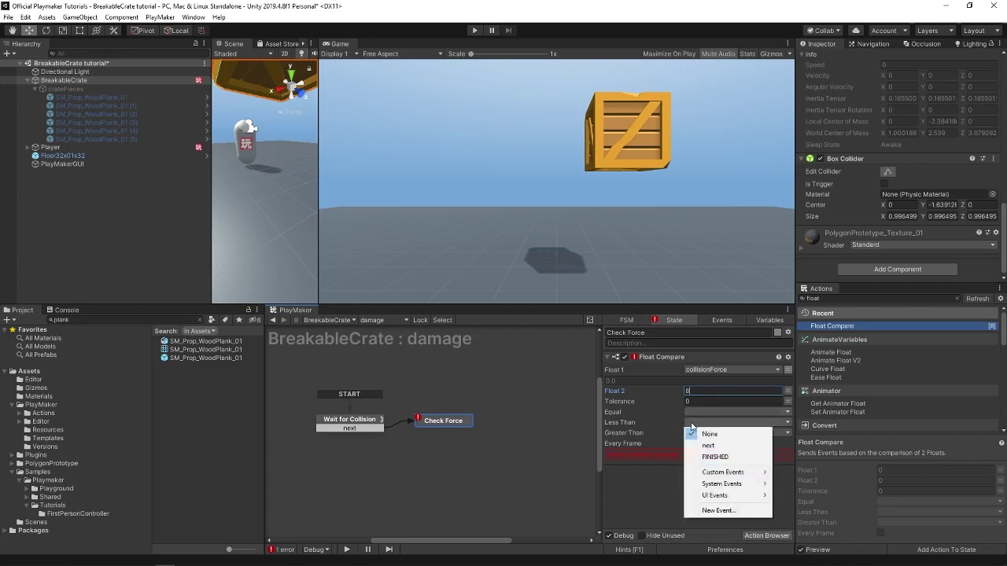
pyautogui.moveTo(727, 474)
pyautogui.click(801, 472)
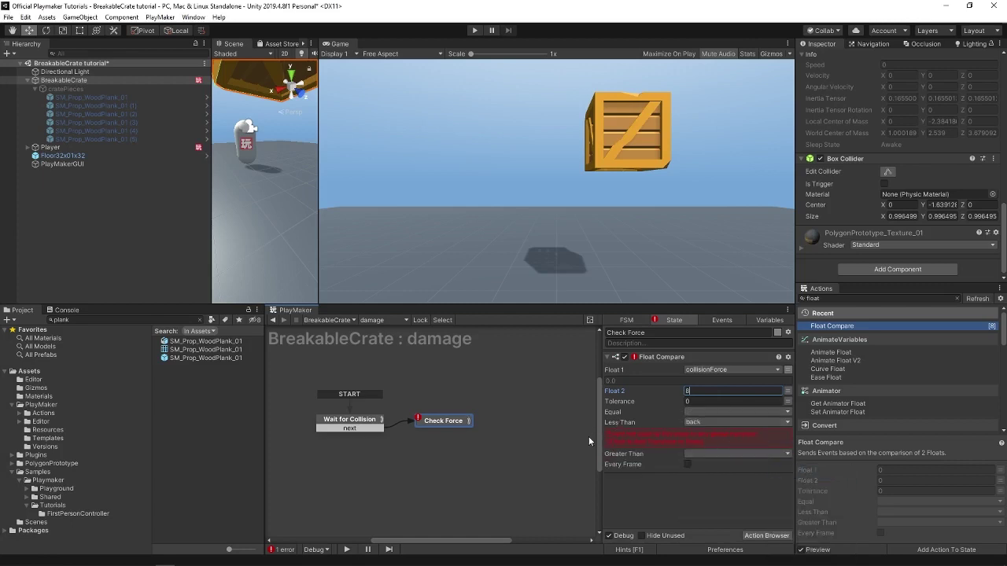
pyautogui.click(635, 439)
pyautogui.moveTo(422, 436); pyautogui.dragTo(449, 420)
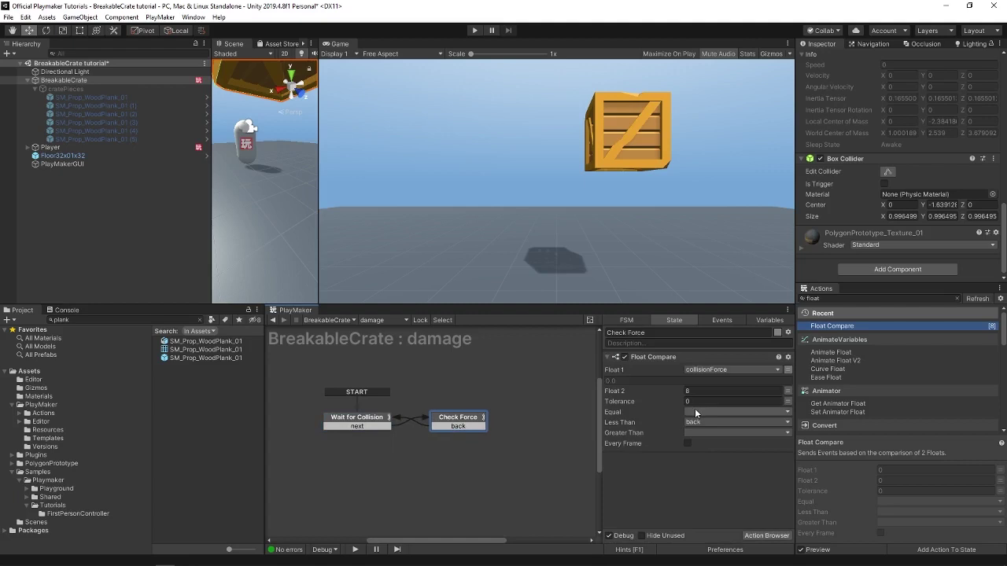
# - Set Float Compare's Greater Than event to next and add a next transition to the Check Force state
pyautogui.click(688, 432)
pyautogui.click(704, 457)
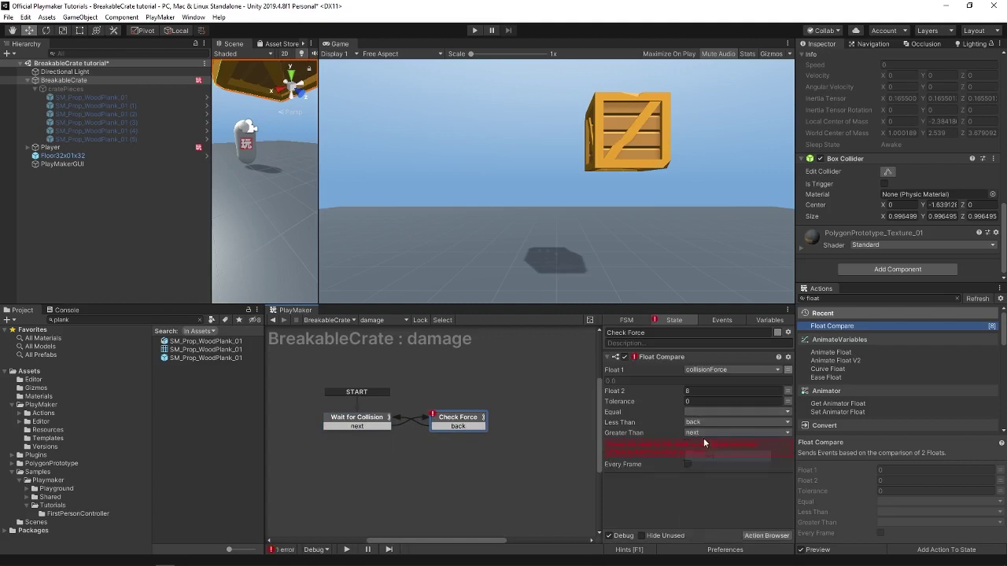
pyautogui.moveTo(484, 462); pyautogui.dragTo(443, 457, button='middle')
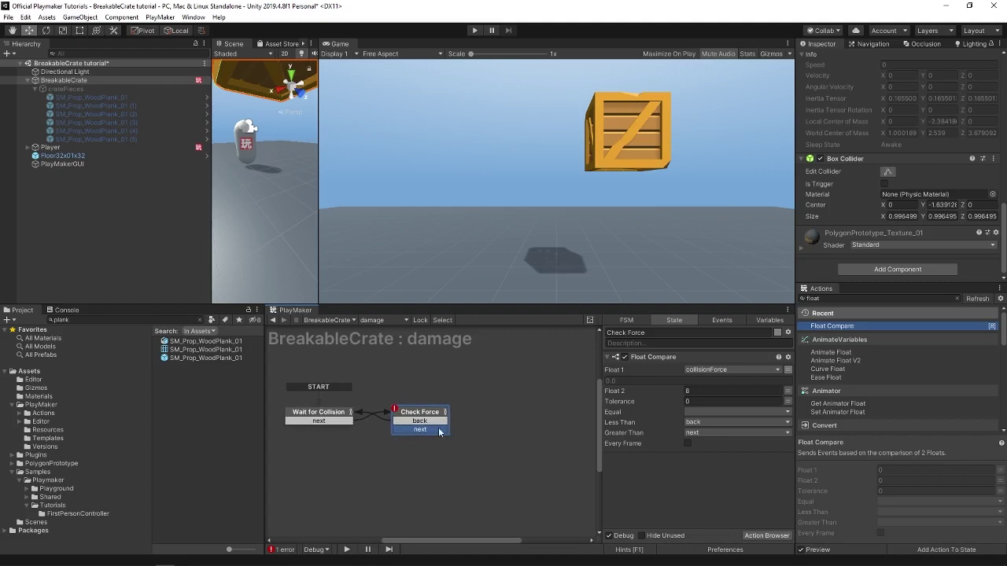
# - Link Check Force's next transition to a new state and name that state Deal 1 damage
pyautogui.moveTo(439, 432); pyautogui.dragTo(487, 413)
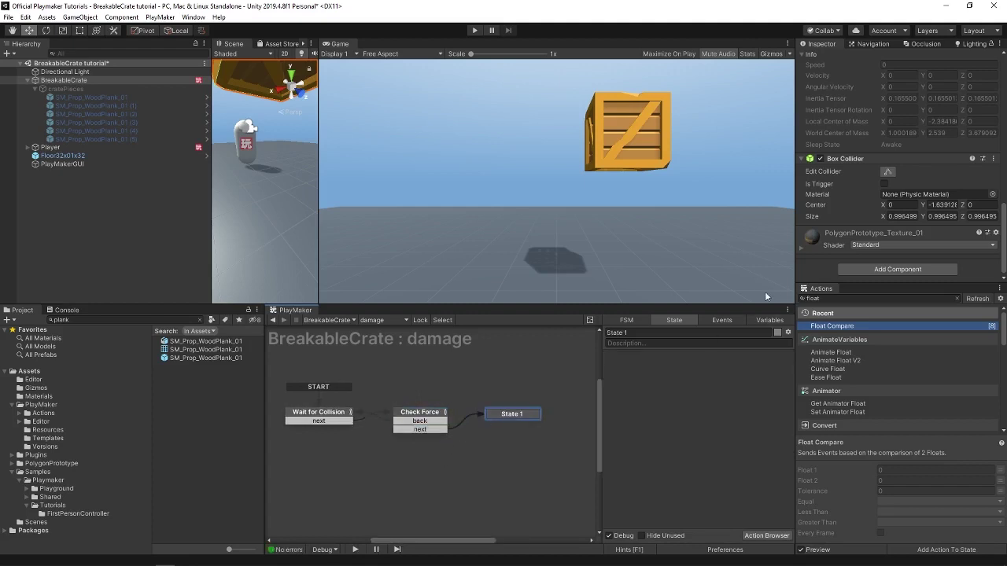
pyautogui.write('Deal ')
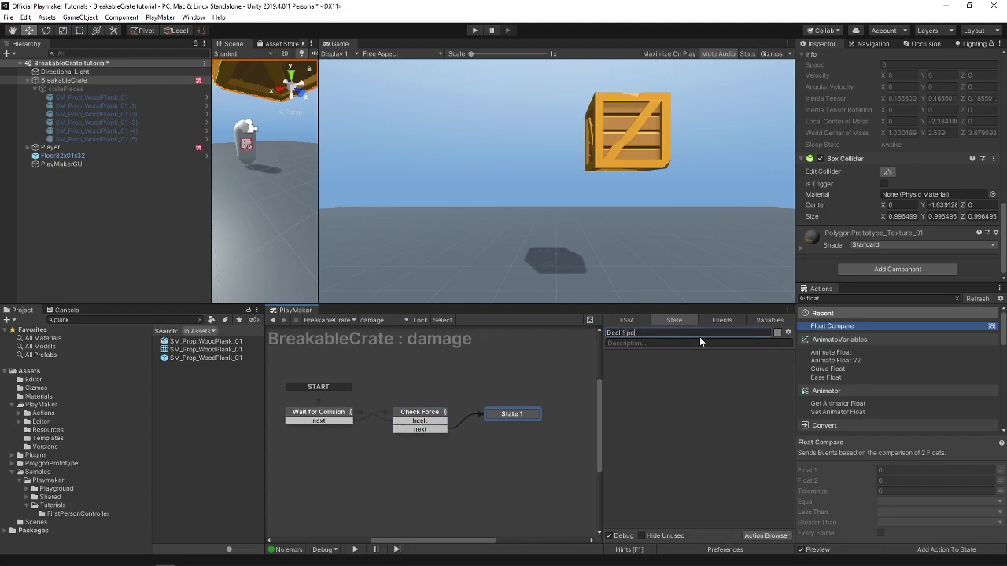
pyautogui.write('1 damage')
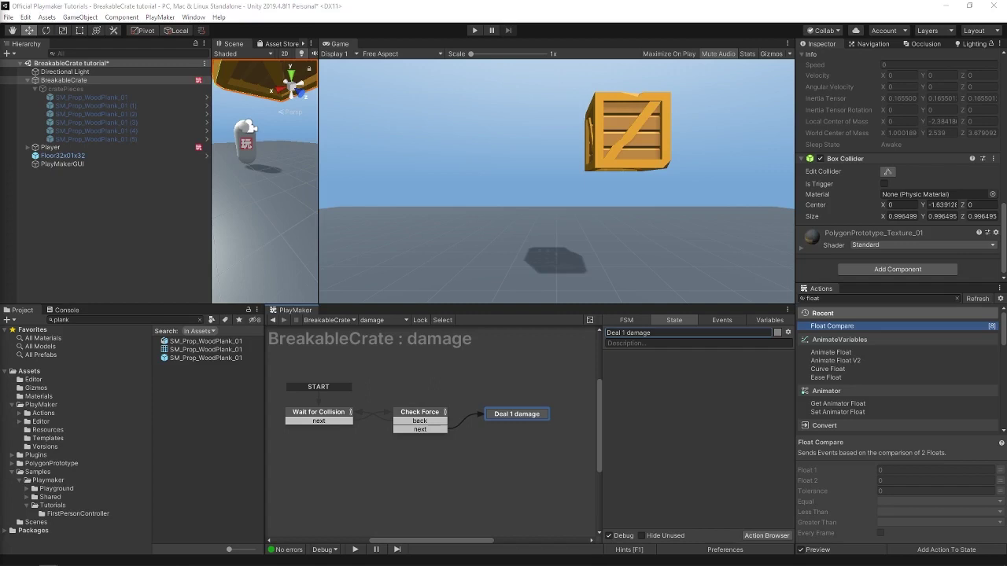
# - Add a Get Fsm Float action to Deal 1 damage that reads the health variable from the Health FSM
pyautogui.click(848, 297)
pyautogui.hotkey('ctrl', 'a')
pyautogui.write('get fsm fl')
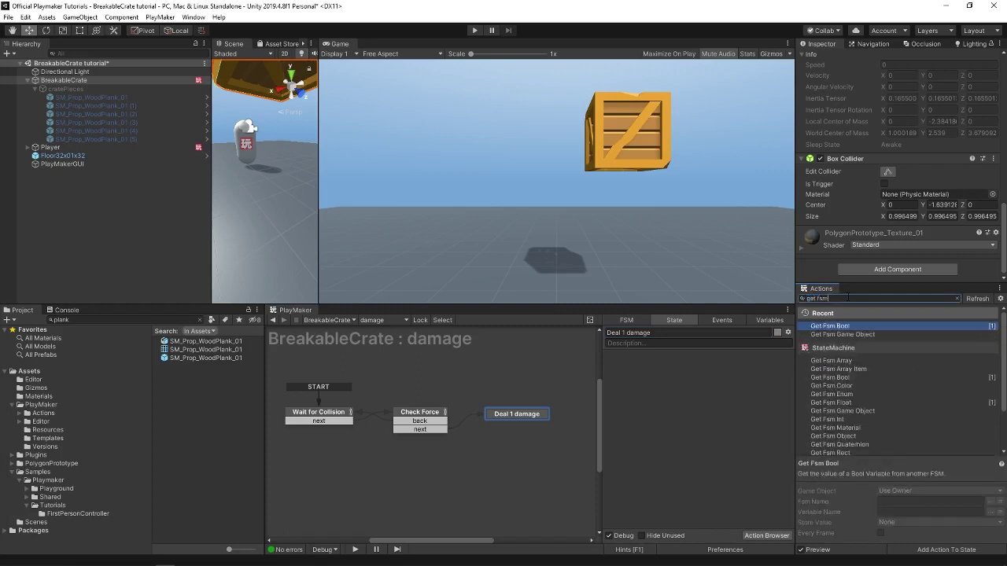
pyautogui.press('Return')
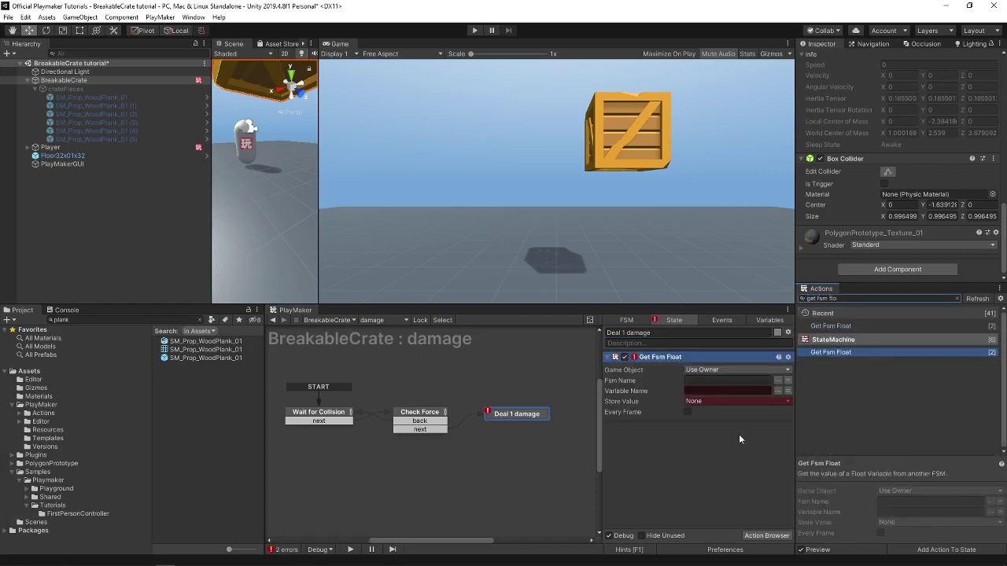
pyautogui.click(785, 381)
pyautogui.click(786, 396)
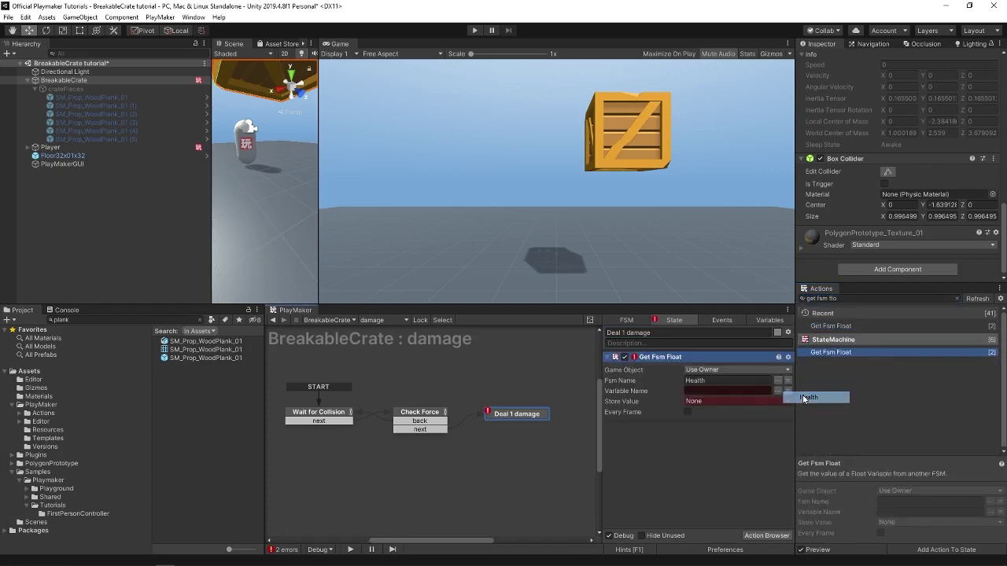
pyautogui.click(782, 393)
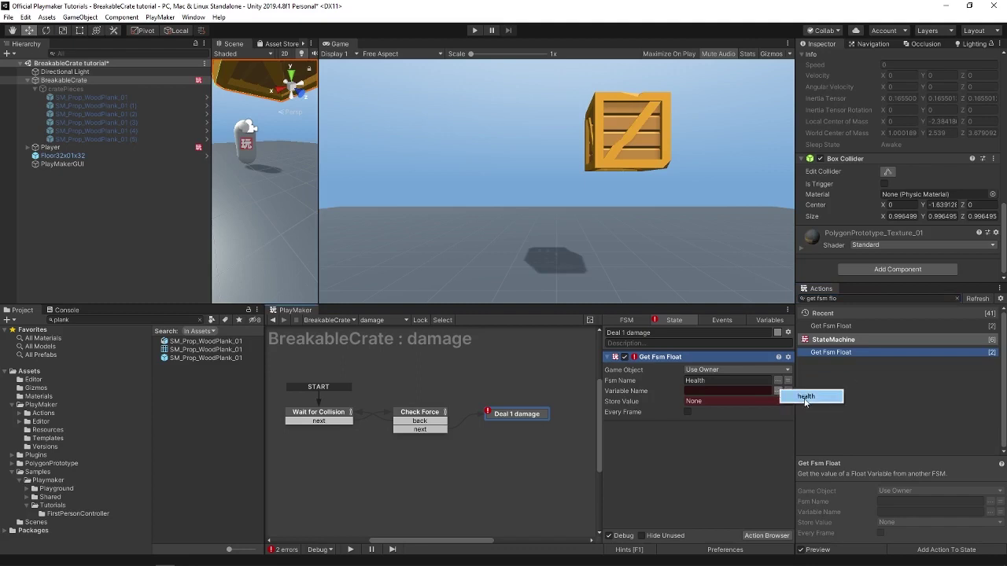
pyautogui.click(803, 399)
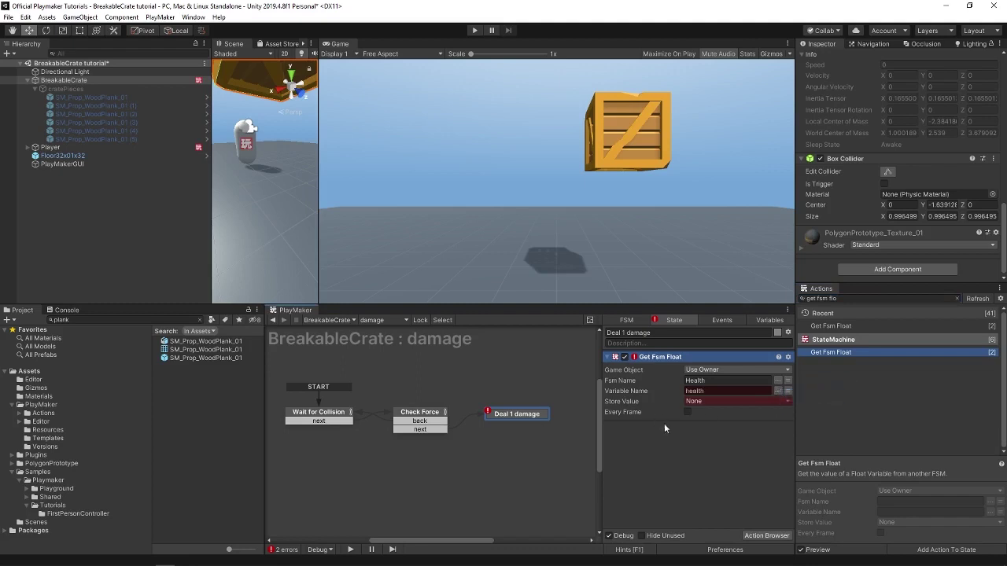
# - Store the Get Fsm Float result in a new variable named health
pyautogui.click(718, 403)
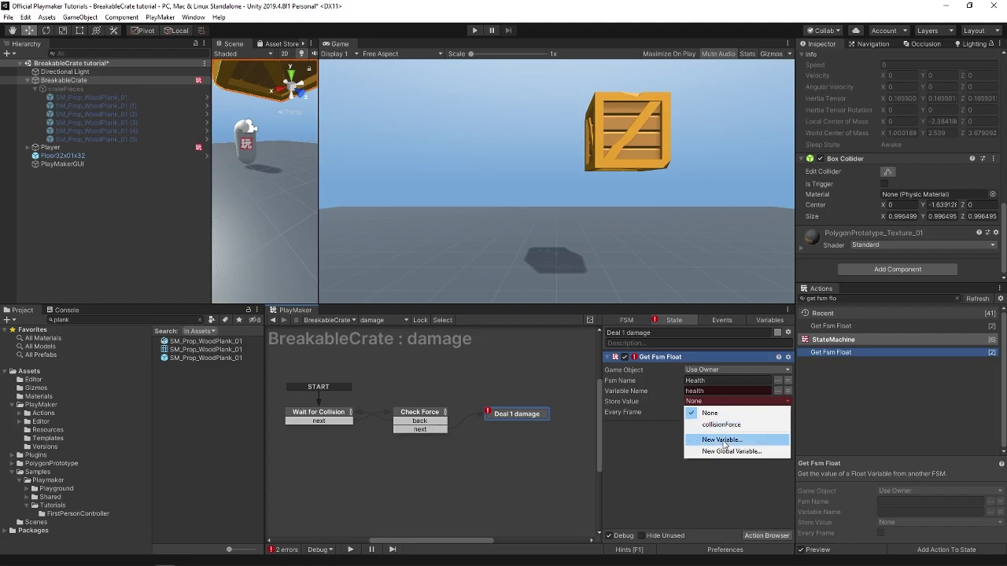
pyautogui.click(723, 439)
pyautogui.write('health')
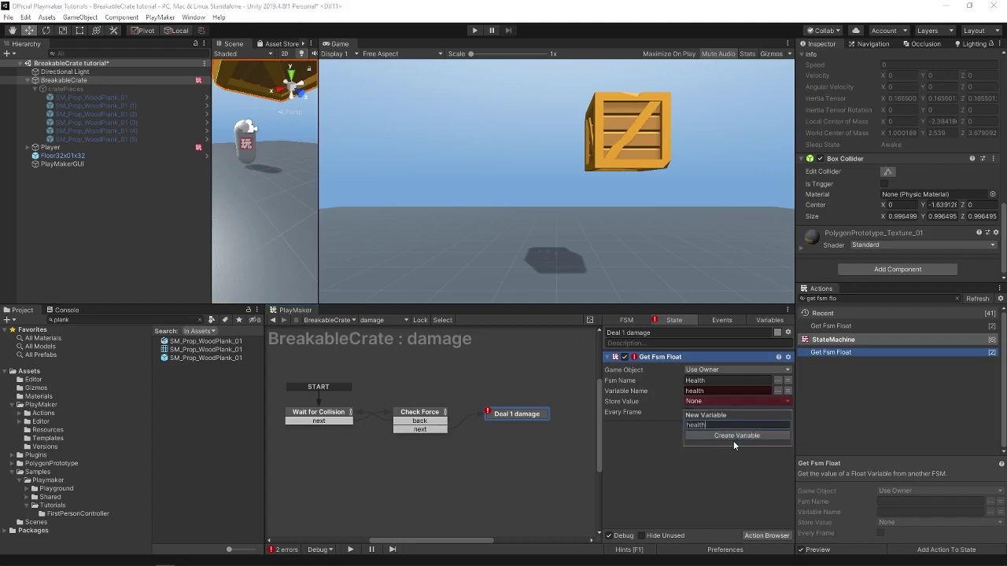
pyautogui.click(733, 437)
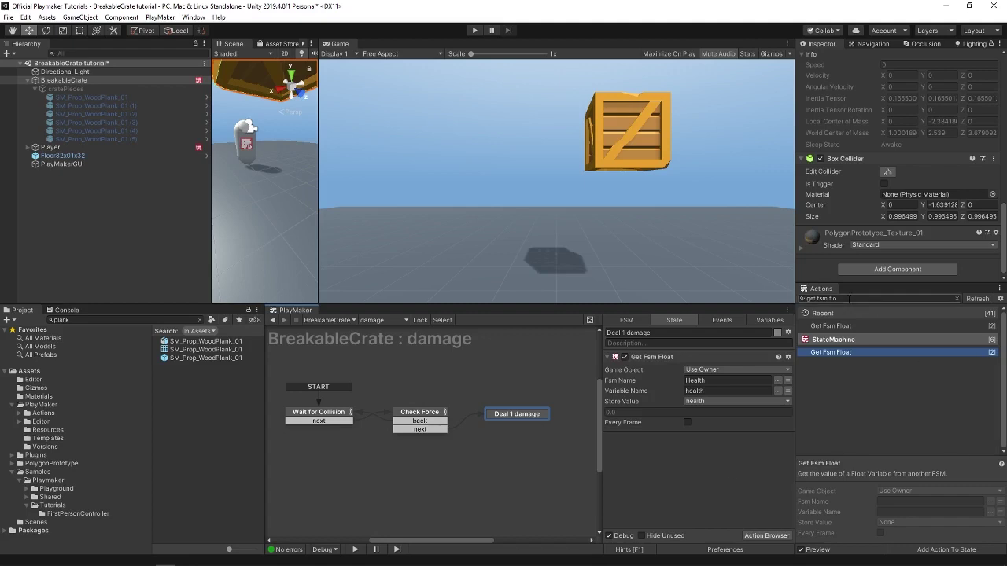
# - Add a Float Subtract action to Deal 1 damage that subtracts 1 from the health variable
pyautogui.write('float sub')
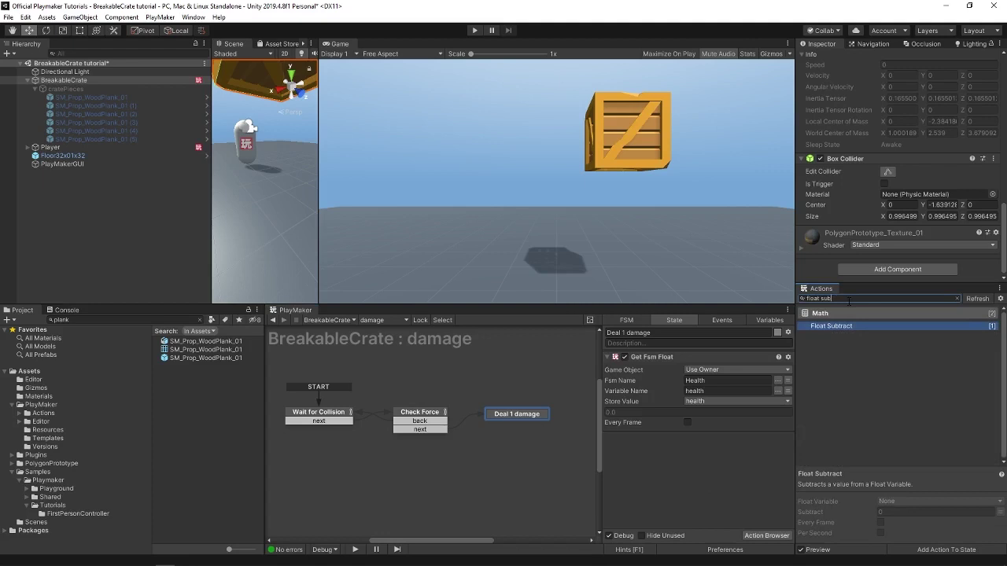
pyautogui.press('Return')
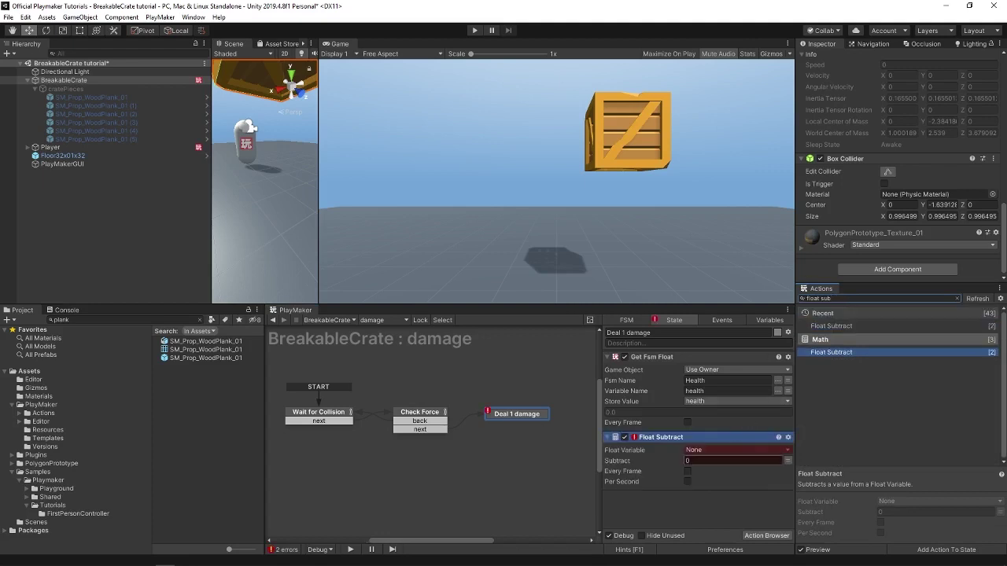
pyautogui.click(712, 450)
pyautogui.click(713, 485)
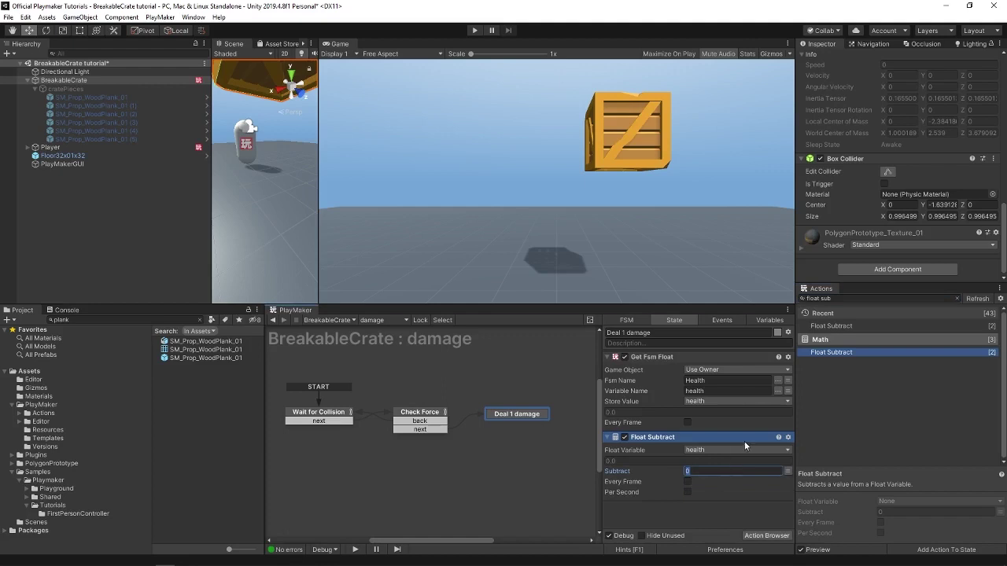
# - Add a Set Fsm Float action that writes the local health variable to the Health FSM's health variable
pyautogui.click(878, 297)
pyautogui.press('BackSpace')
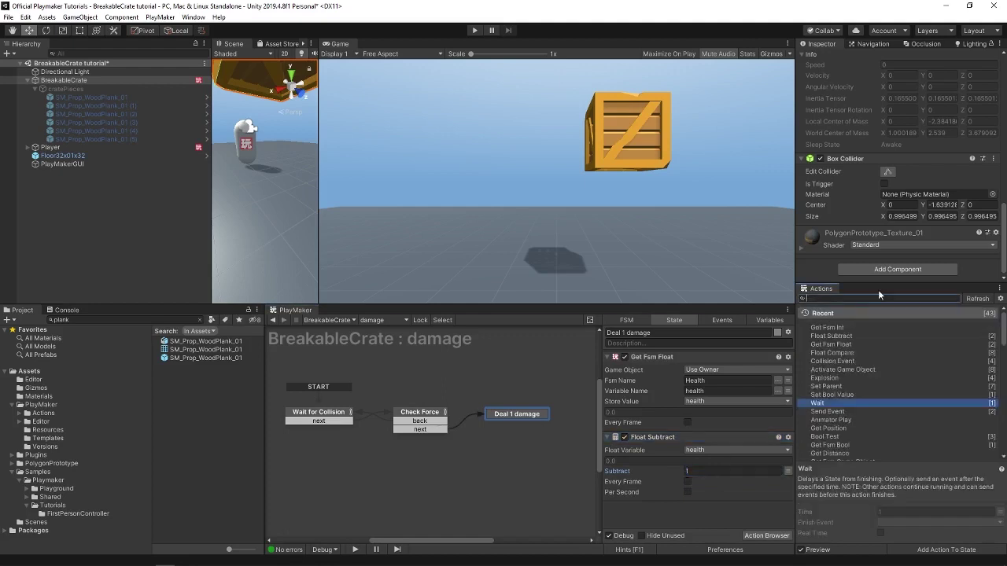
pyautogui.write('set fsm fl')
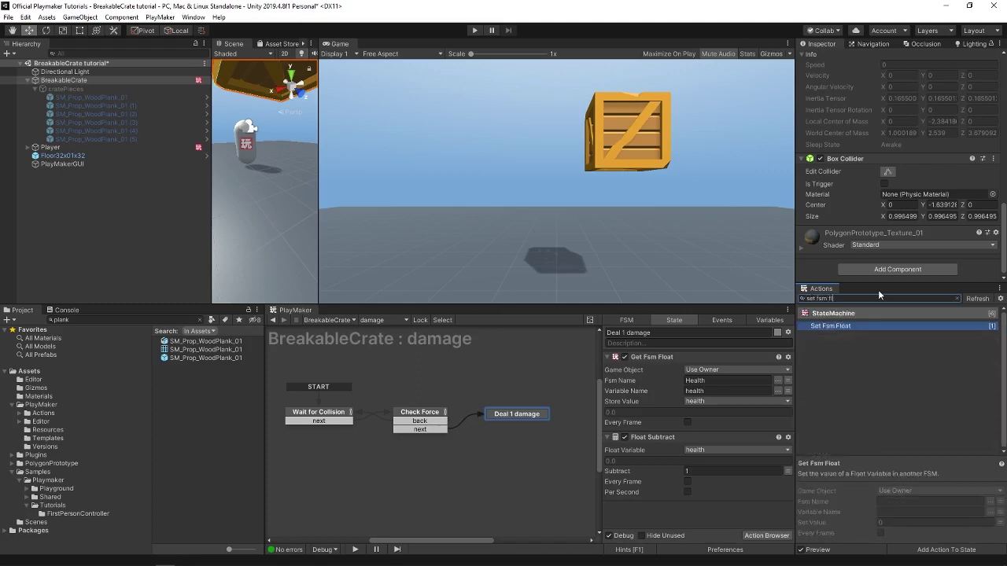
pyautogui.press('Return')
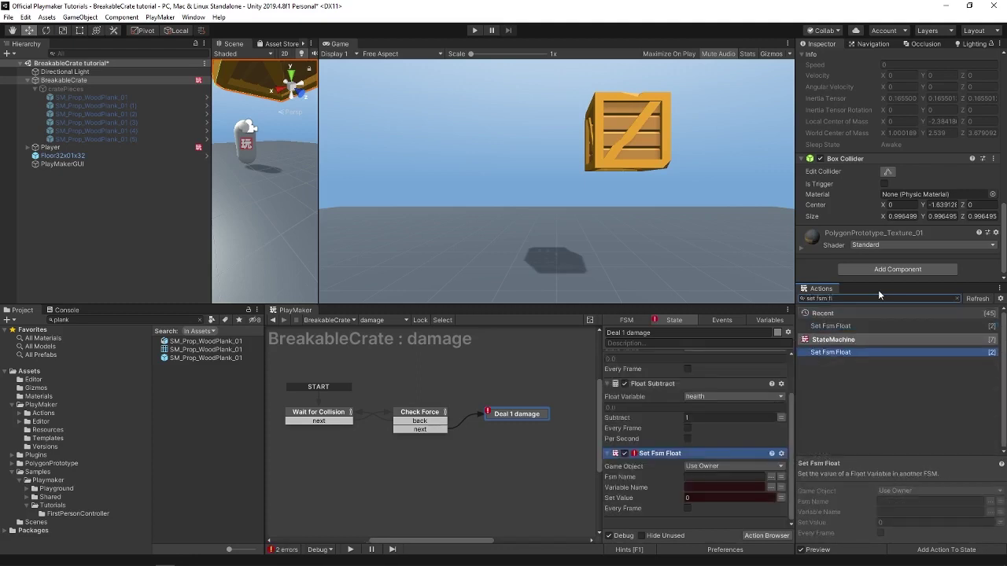
pyautogui.click(773, 477)
pyautogui.click(787, 493)
pyautogui.click(771, 488)
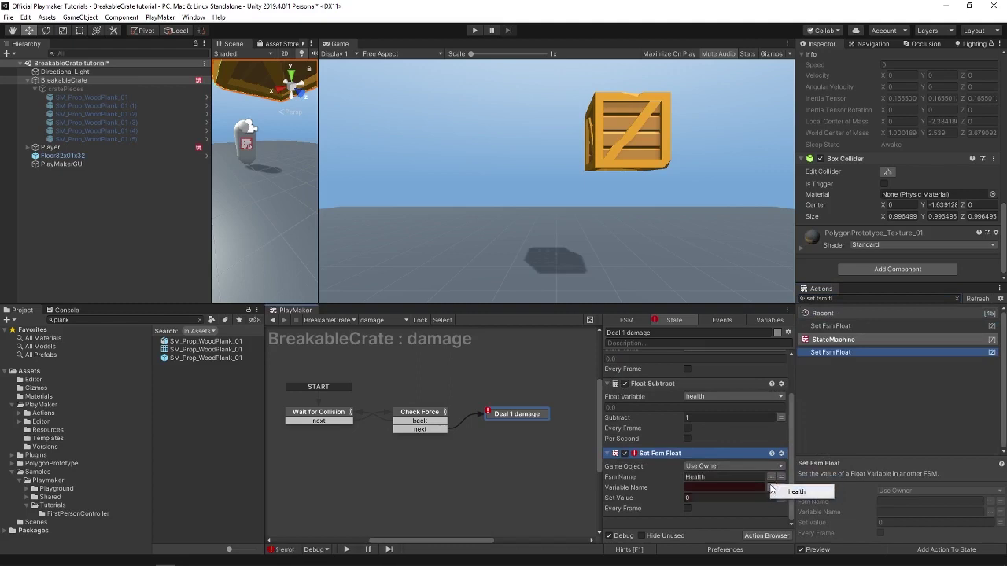
pyautogui.click(791, 492)
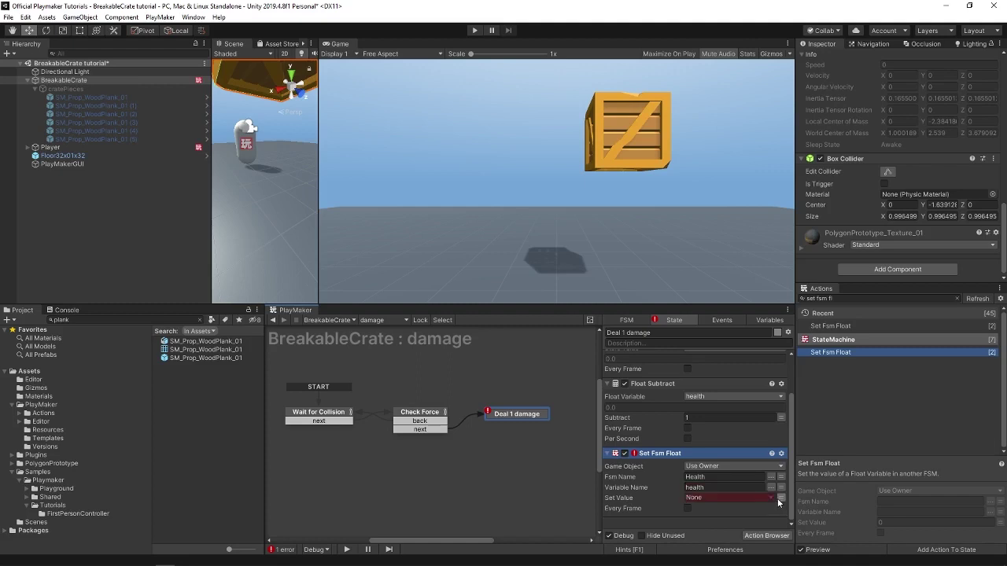
pyautogui.click(781, 498)
pyautogui.click(712, 468)
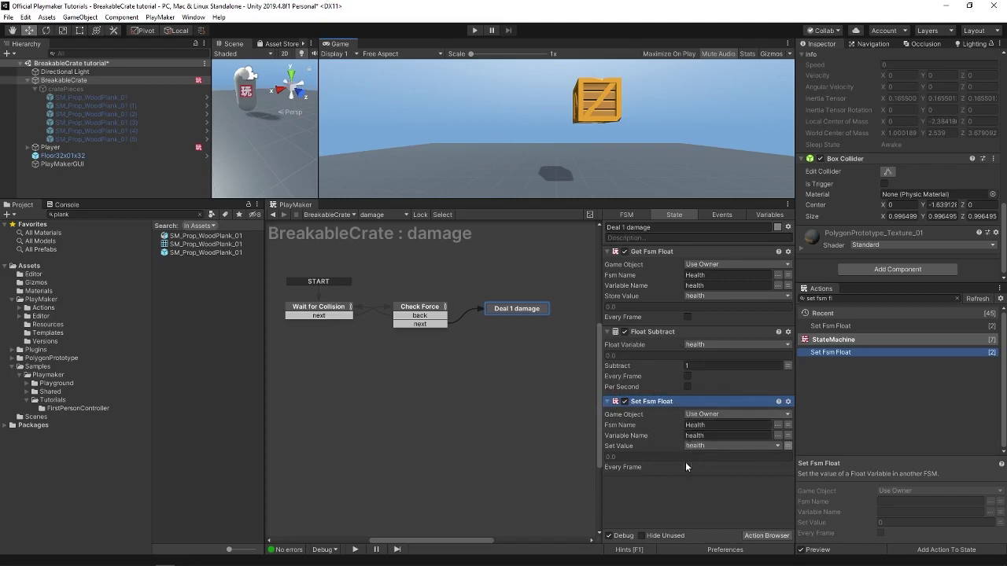
# - Add a FINISHED transition to Deal 1 damage, link it to Wait for Collision, and move Check Force above that link
pyautogui.click(509, 313)
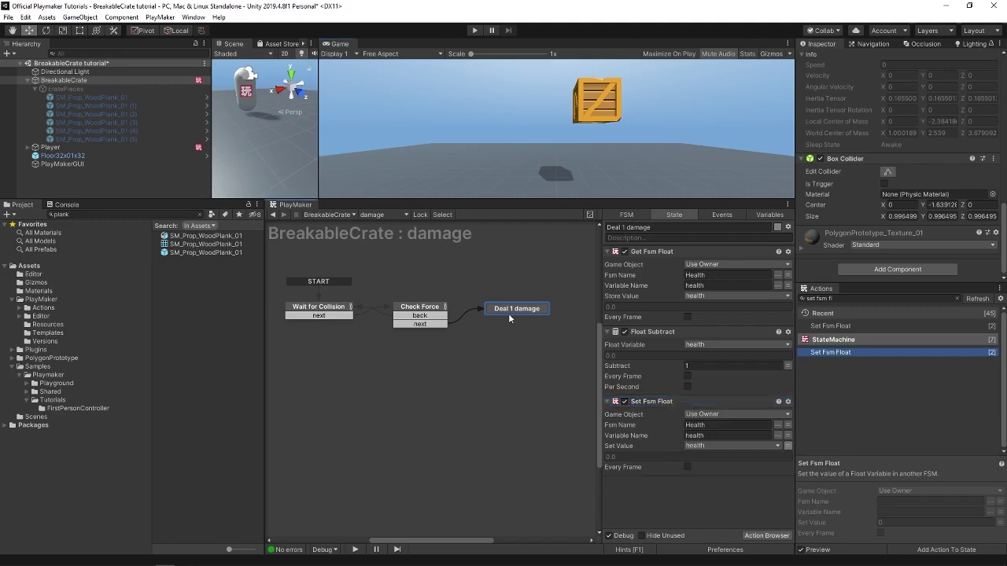
pyautogui.keyDown('ctrl'); pyautogui.click(505, 310); pyautogui.keyUp('ctrl')
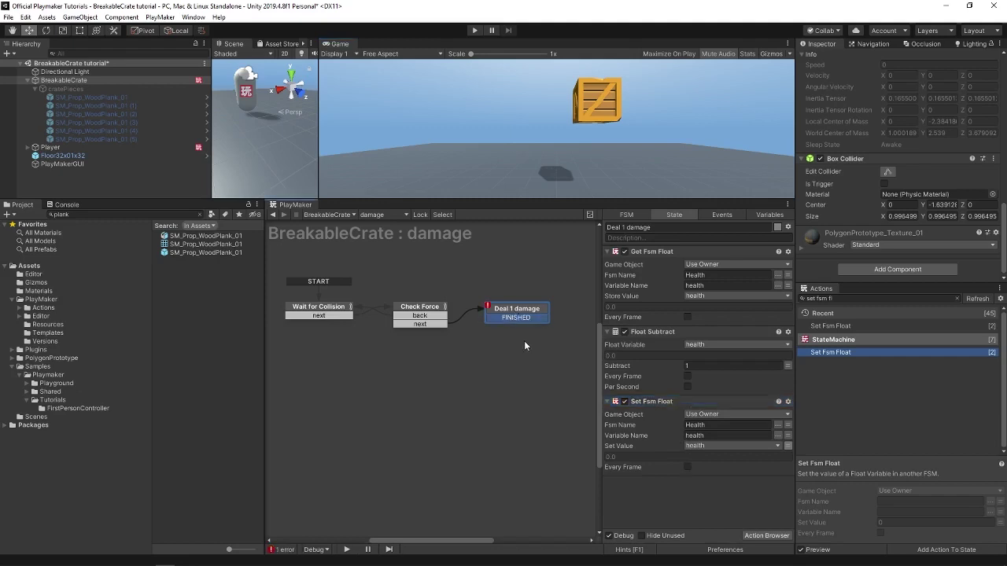
pyautogui.moveTo(524, 340); pyautogui.dragTo(480, 340, button='middle')
pyautogui.moveTo(369, 309); pyautogui.dragTo(375, 271)
pyautogui.moveTo(446, 318); pyautogui.dragTo(276, 321)
pyautogui.moveTo(332, 342); pyautogui.dragTo(388, 380, button='middle')
# - Enlarge the game view and play the scene, repeatedly picking up and dropping the crate to check how the damage FSM reacts
pyautogui.moveTo(460, 198); pyautogui.dragTo(465, 340)
pyautogui.click(474, 30)
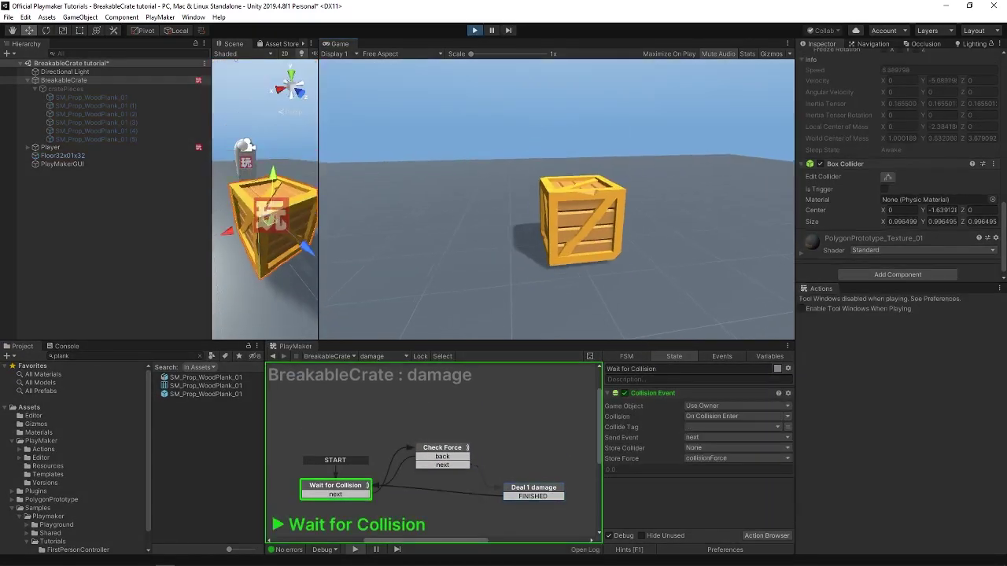
pyautogui.click(556, 199)
pyautogui.click(557, 199)
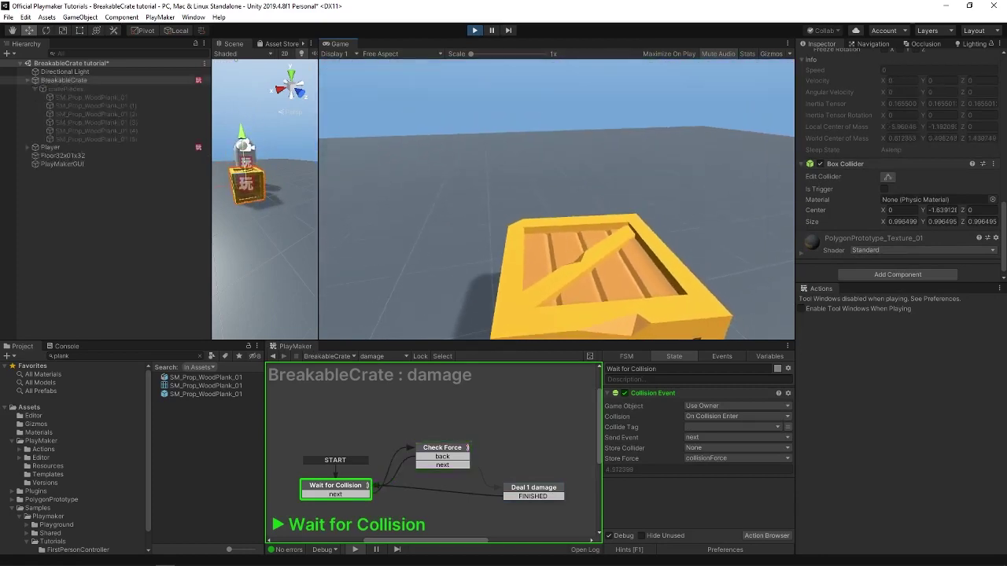
pyautogui.click(556, 199)
pyautogui.click(556, 199)
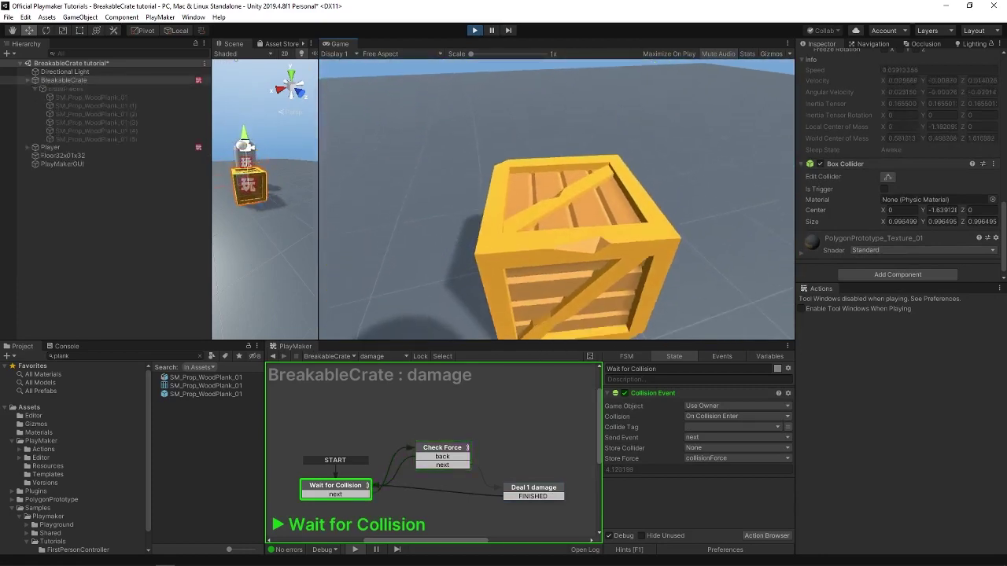
pyautogui.click(557, 199)
pyautogui.click(557, 199)
pyautogui.click(556, 199)
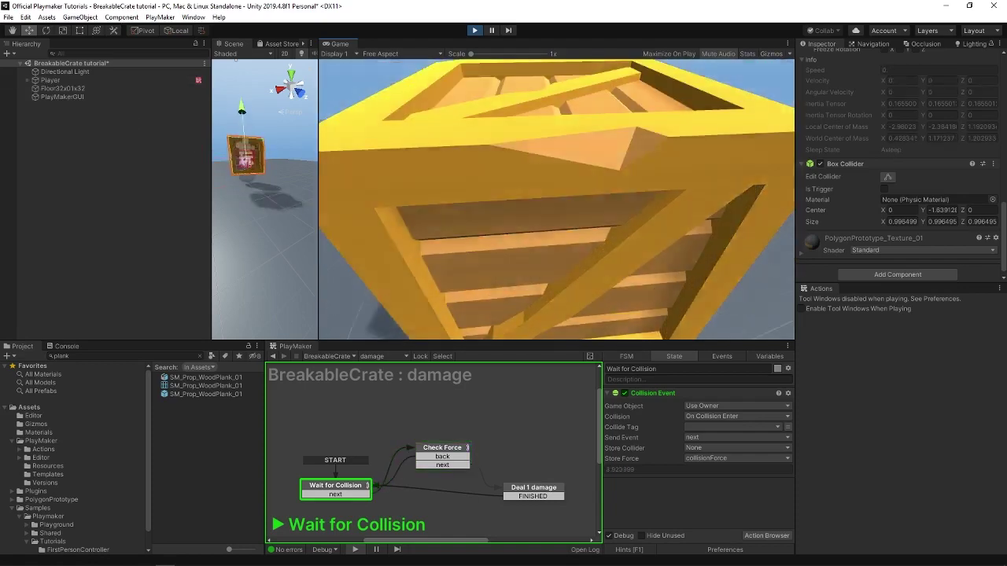
pyautogui.click(556, 199)
pyautogui.click(556, 199)
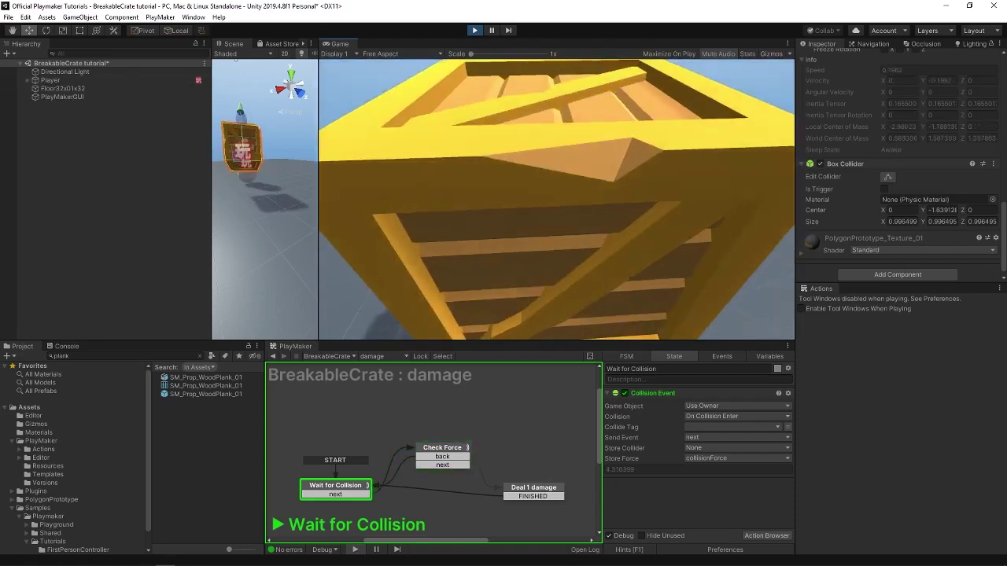
pyautogui.click(556, 199)
pyautogui.click(557, 199)
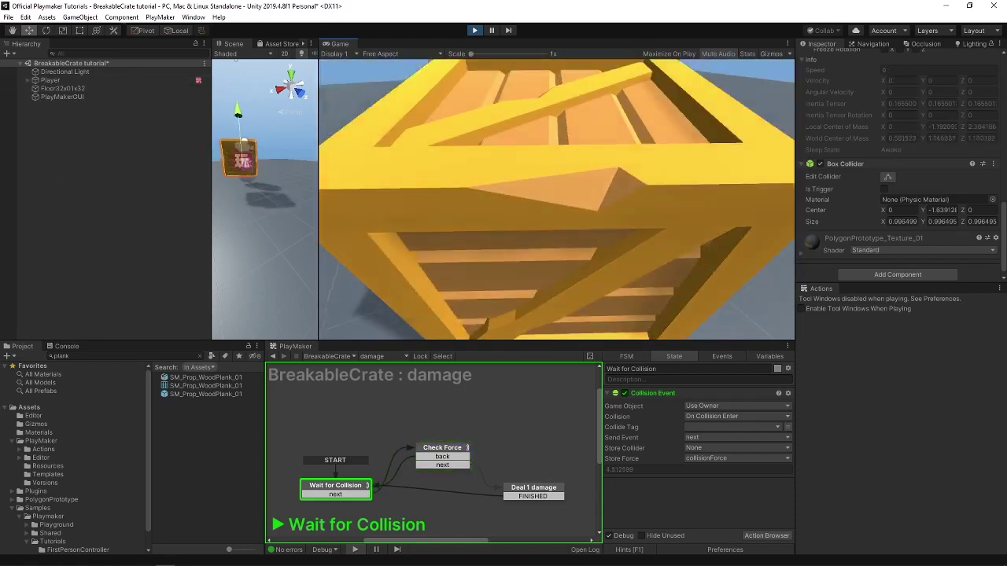
# - Keep playing the scene, repeatedly picking up and throwing the crate to test whether hard impacts break it
pyautogui.press('s')
pyautogui.press('w')
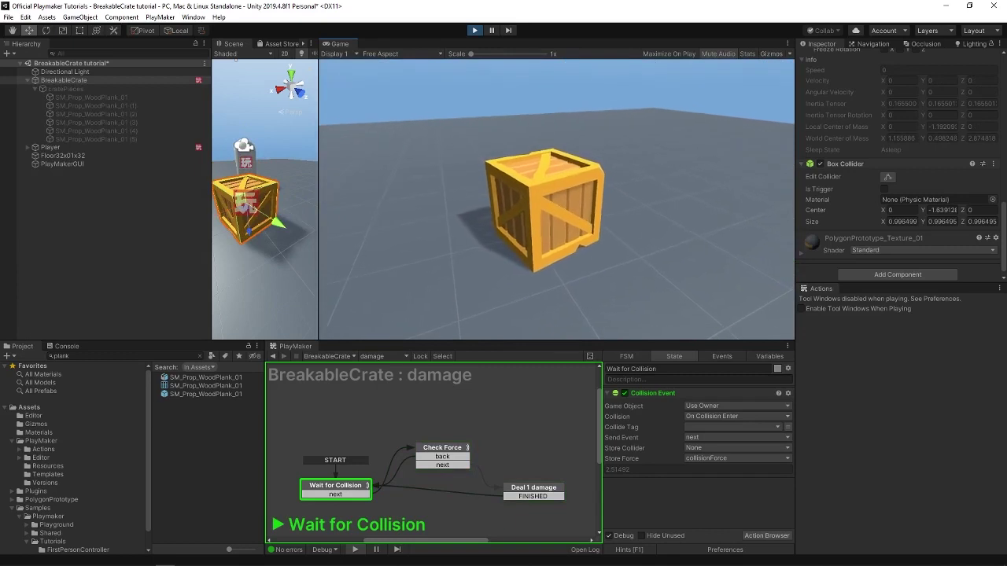
pyautogui.press('w')
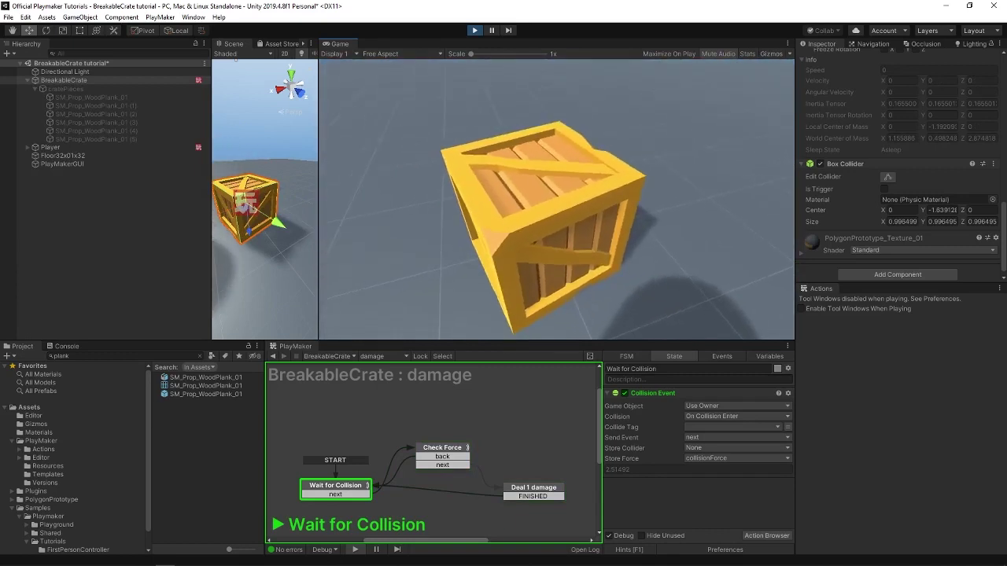
pyautogui.press('w')
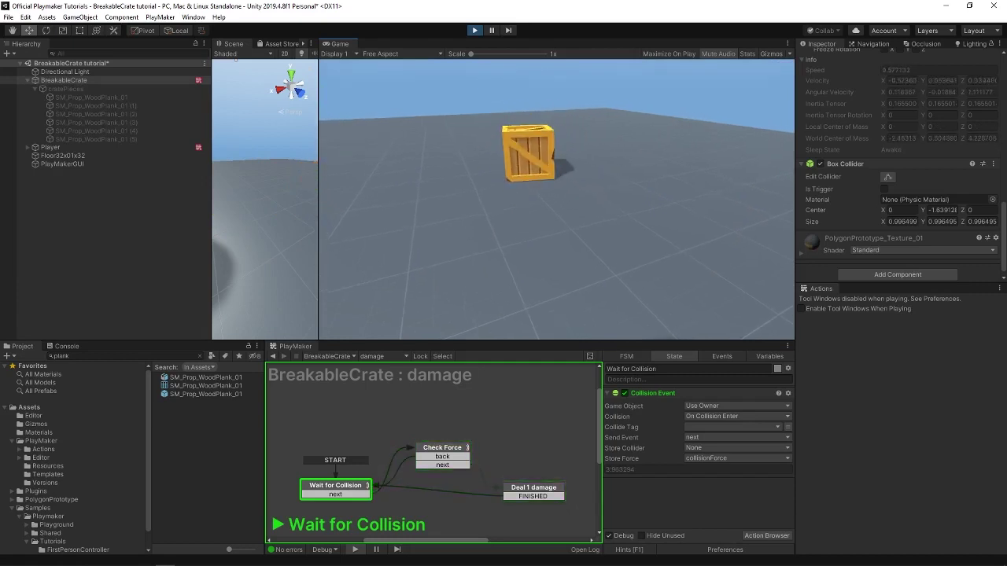
pyautogui.press('w')
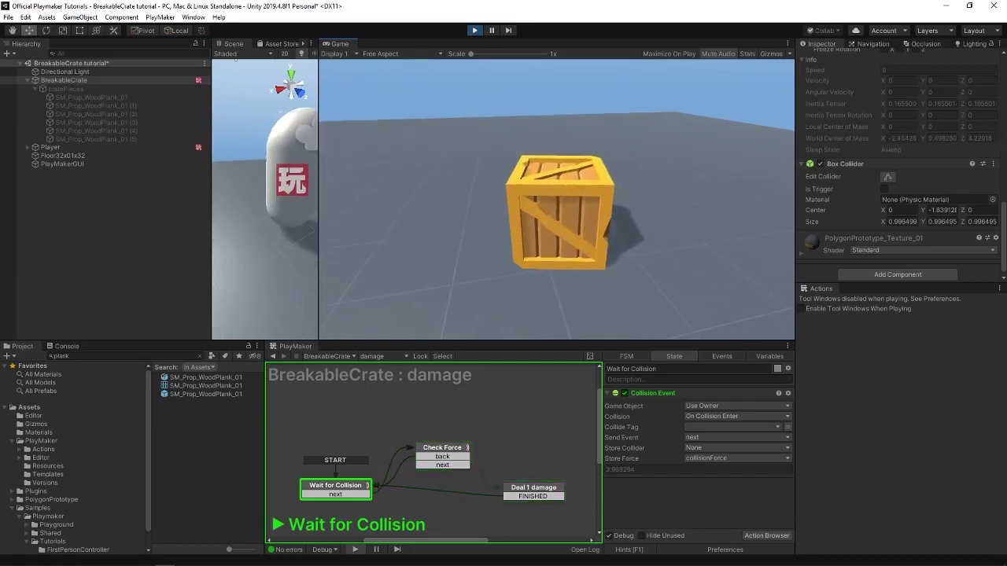
pyautogui.press('d')
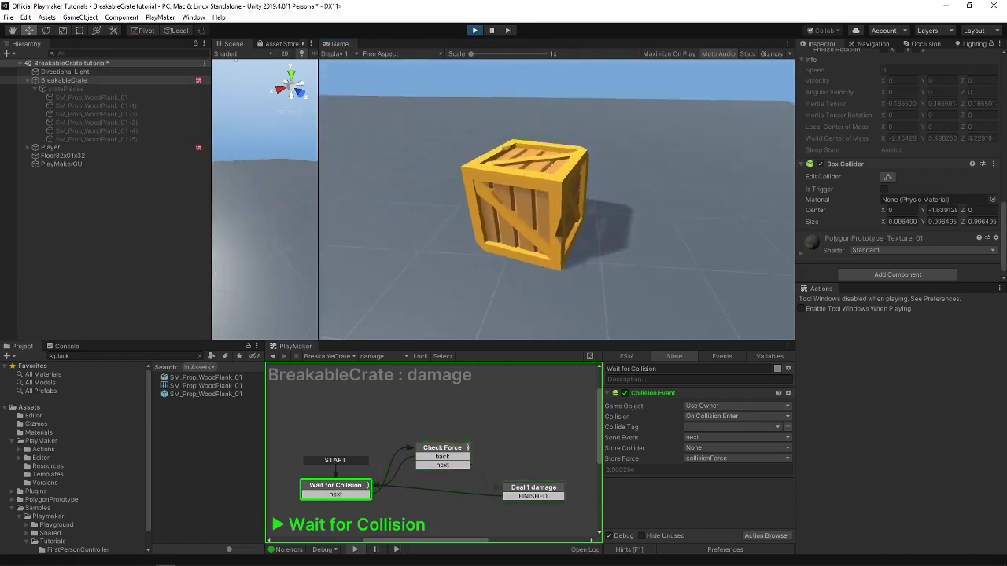
pyautogui.press('w')
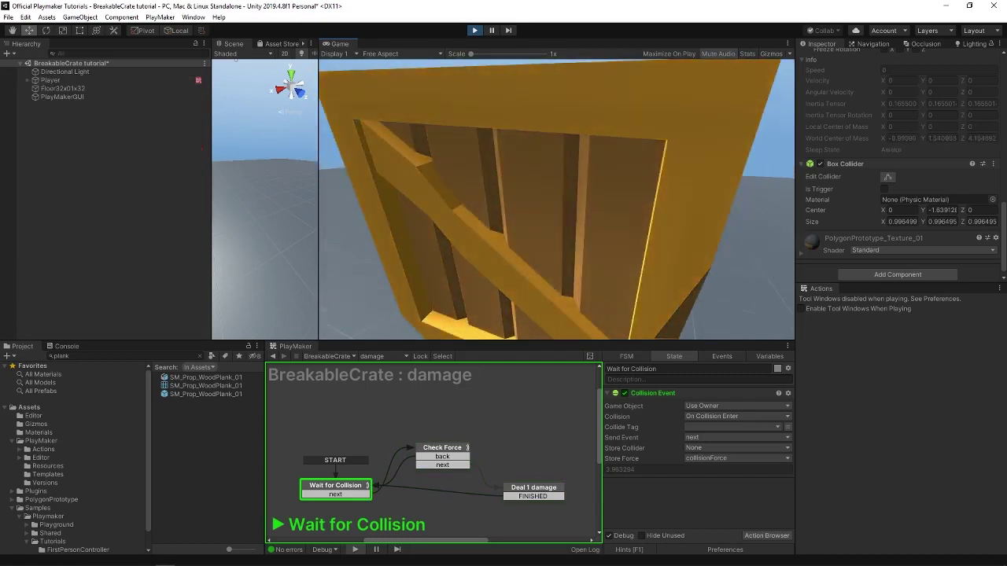
pyautogui.press('w')
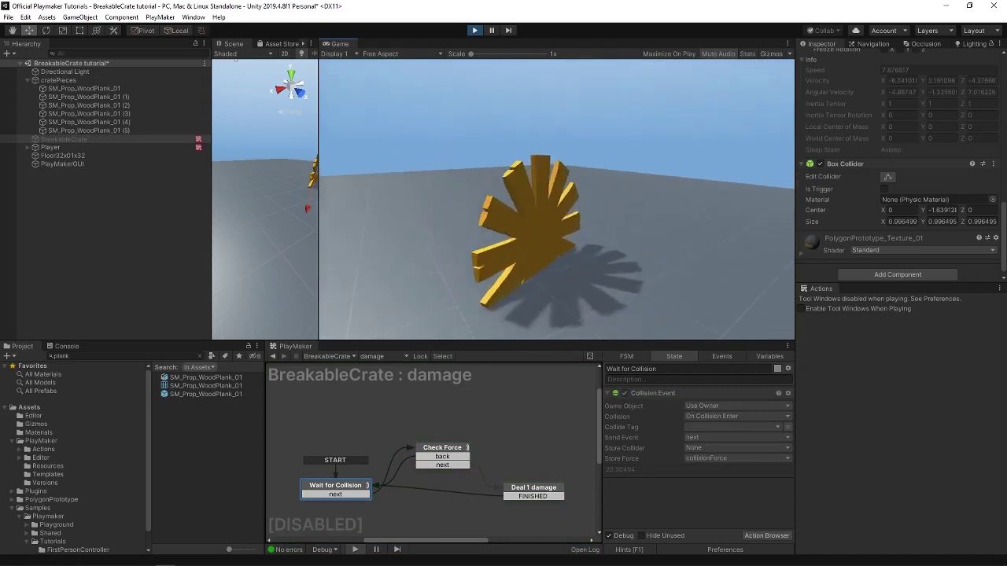
# - Walk around the released planks to examine how they behave, and stop playing the scene
pyautogui.press('d')
pyautogui.press('d')
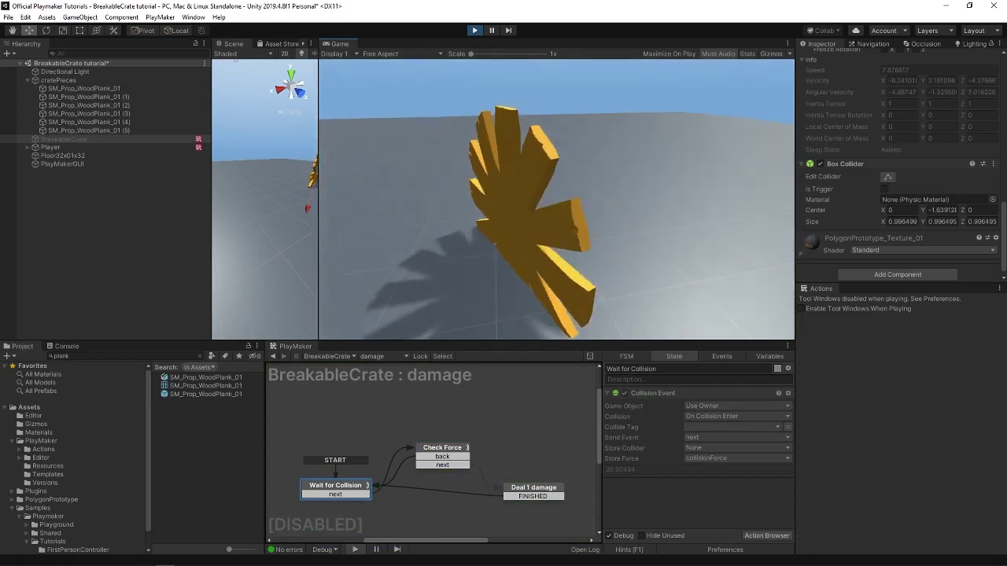
pyautogui.press('d')
pyautogui.press('w')
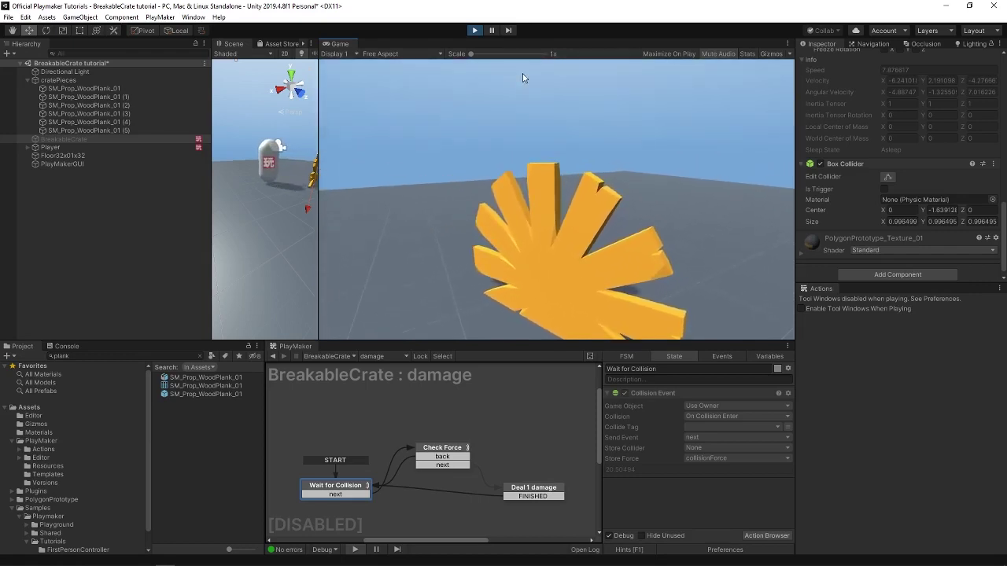
pyautogui.click(474, 30)
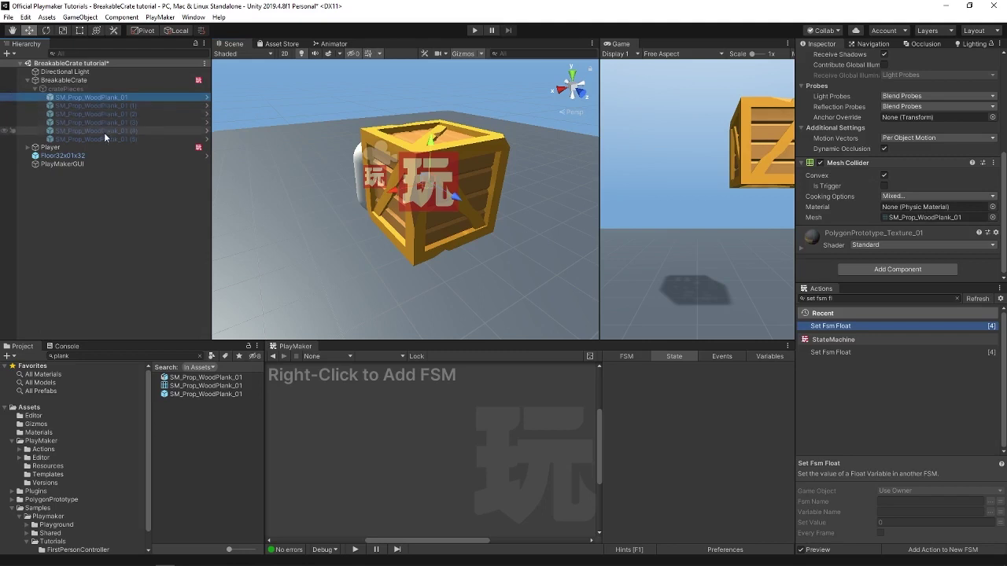
# - Add a Rigidbody component to all six SM_Prop_WoodPlank_01 planks under cratePieces
pyautogui.keyDown('shift'); pyautogui.click(104, 137); pyautogui.keyUp('shift')
pyautogui.click(926, 268)
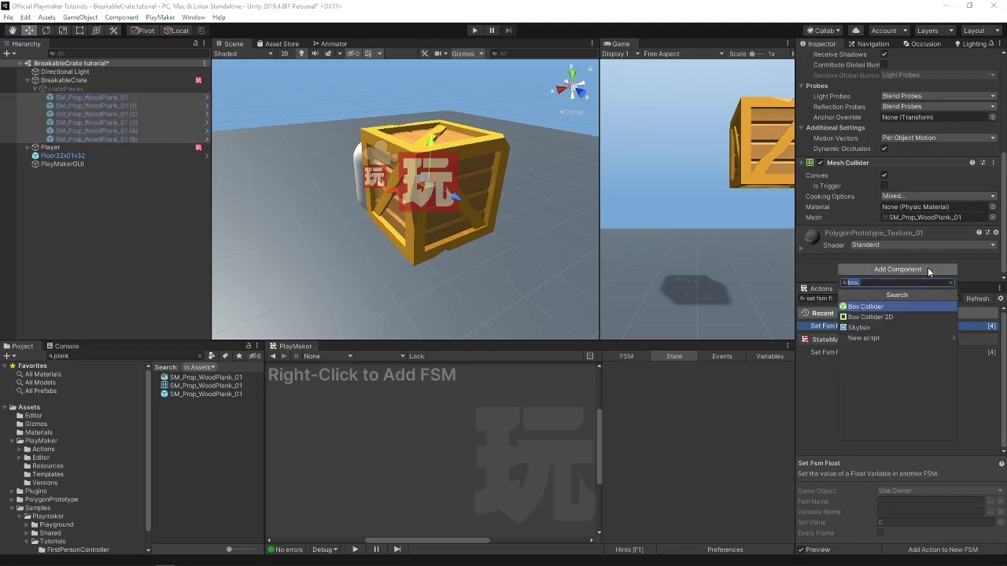
pyautogui.write('rigid')
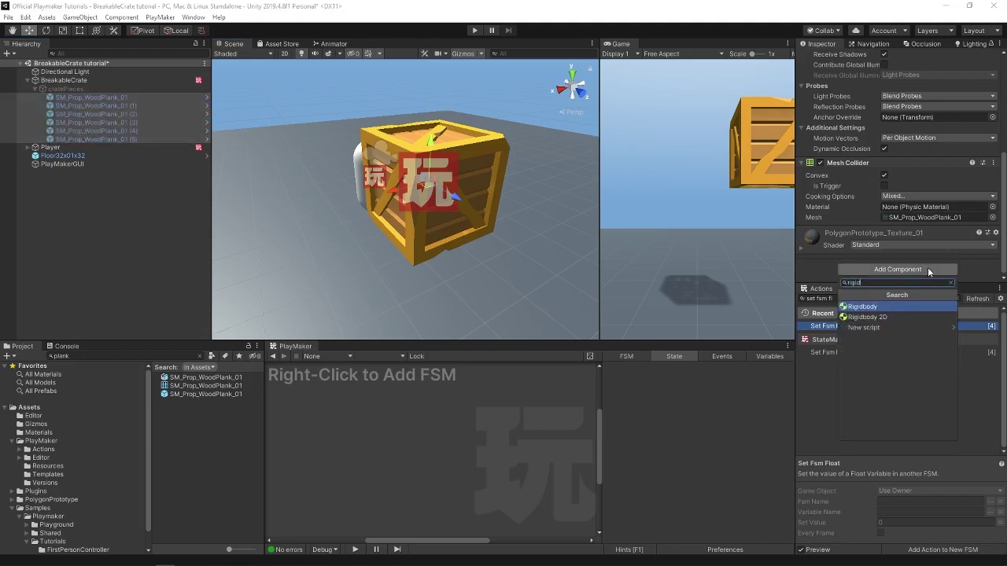
pyautogui.press('Return')
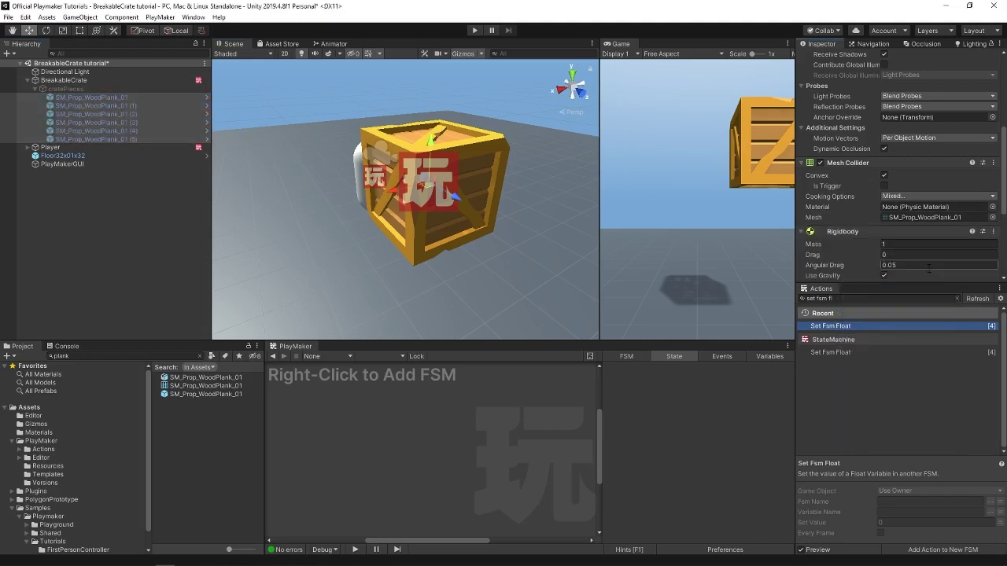
pyautogui.click(103, 238)
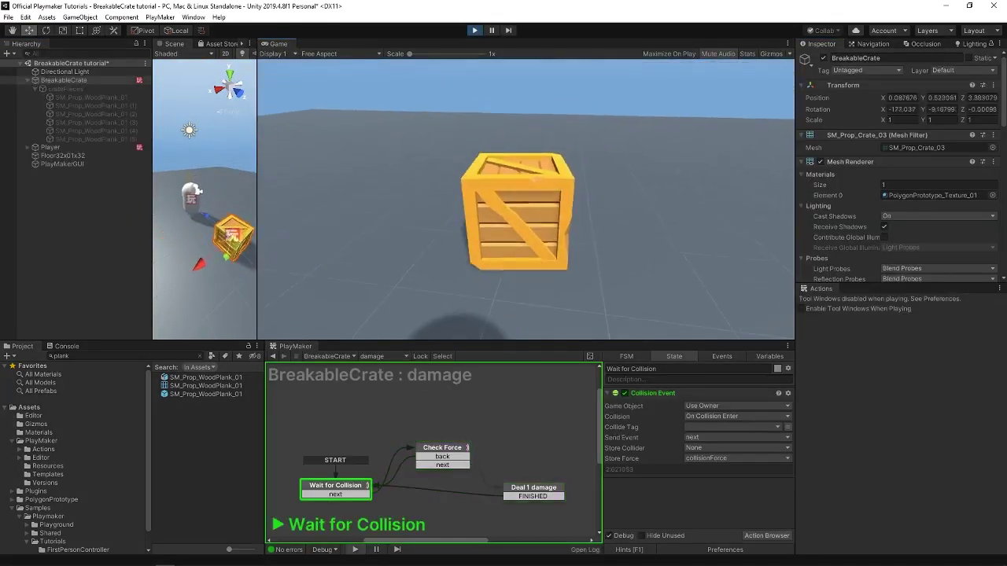
# - Pick up and throw the crate in play mode to test how its planks fall, and stop playing
pyautogui.click(525, 200)
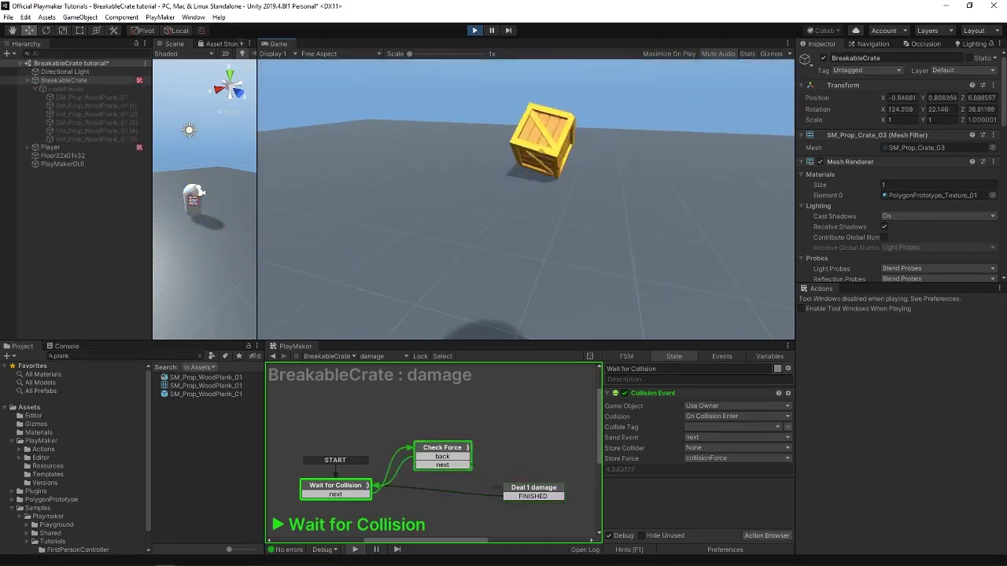
pyautogui.press('w')
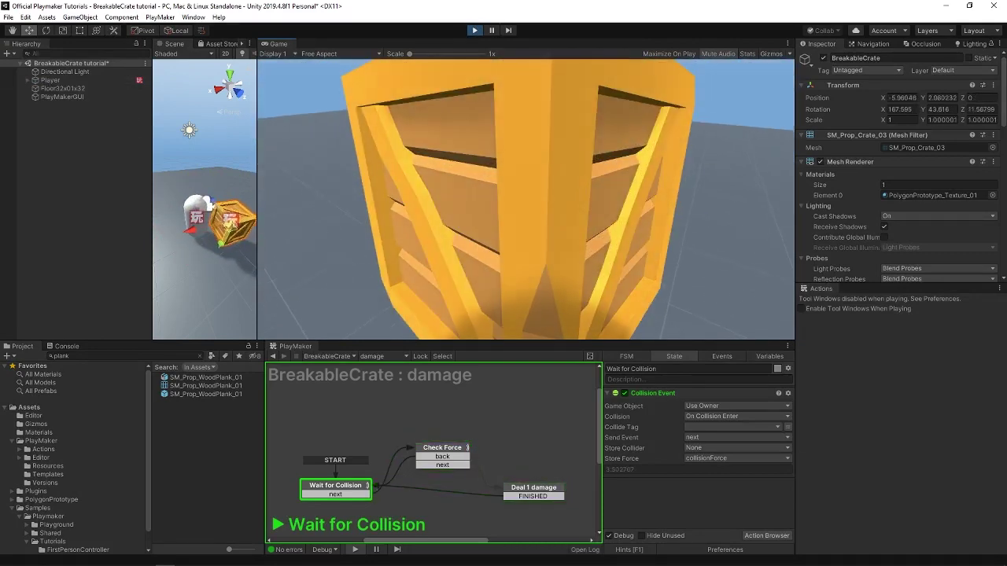
pyautogui.press('s')
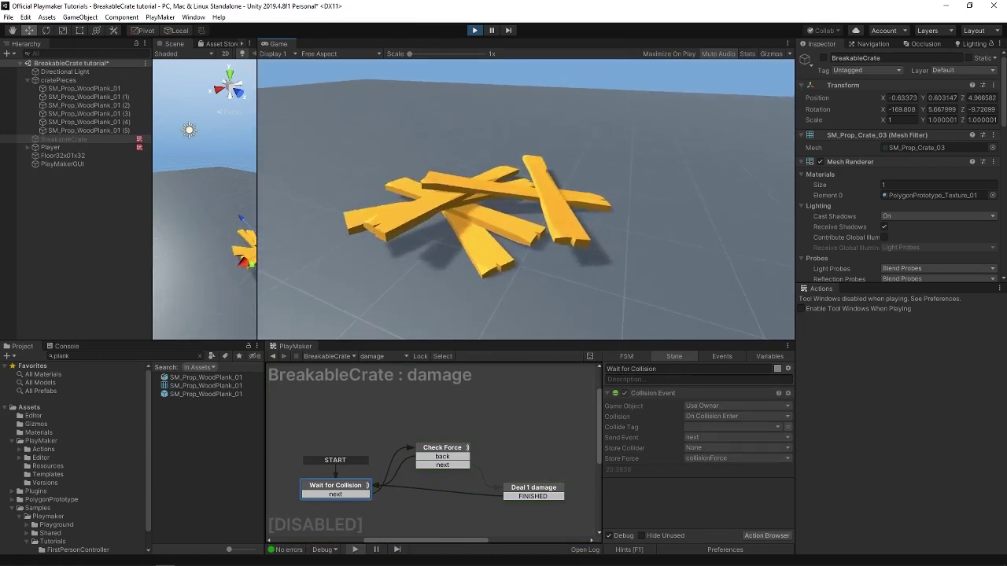
pyautogui.hotkey('ctrl', 'p')
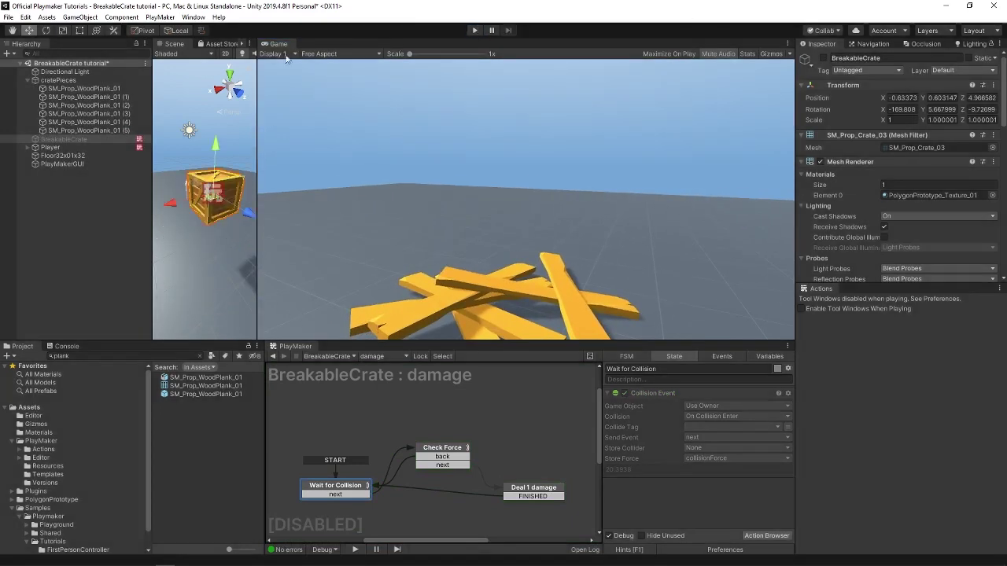
# - Set the health variable in BreakableCrate's Health FSM to 1
pyautogui.click(36, 82)
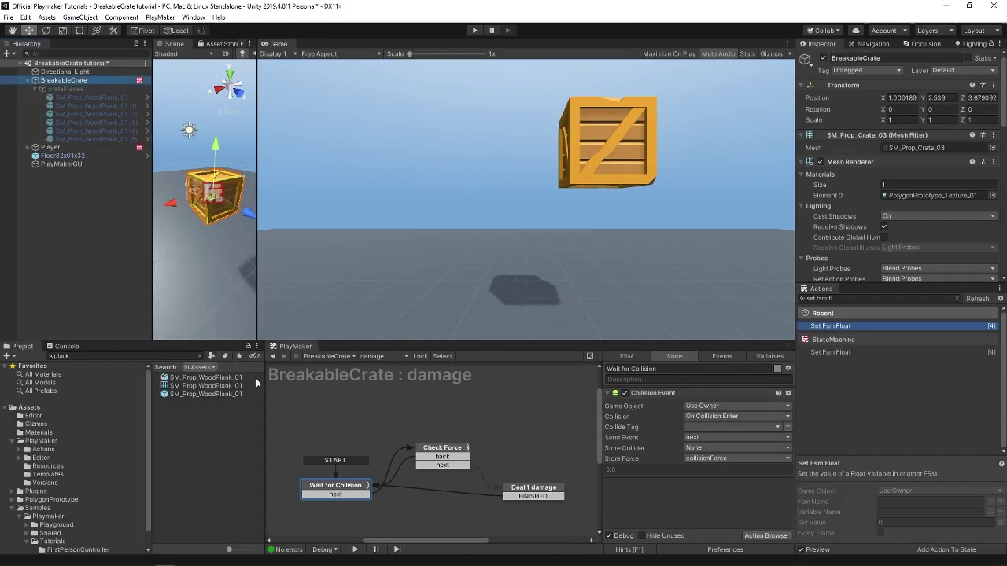
pyautogui.click(370, 354)
pyautogui.click(383, 379)
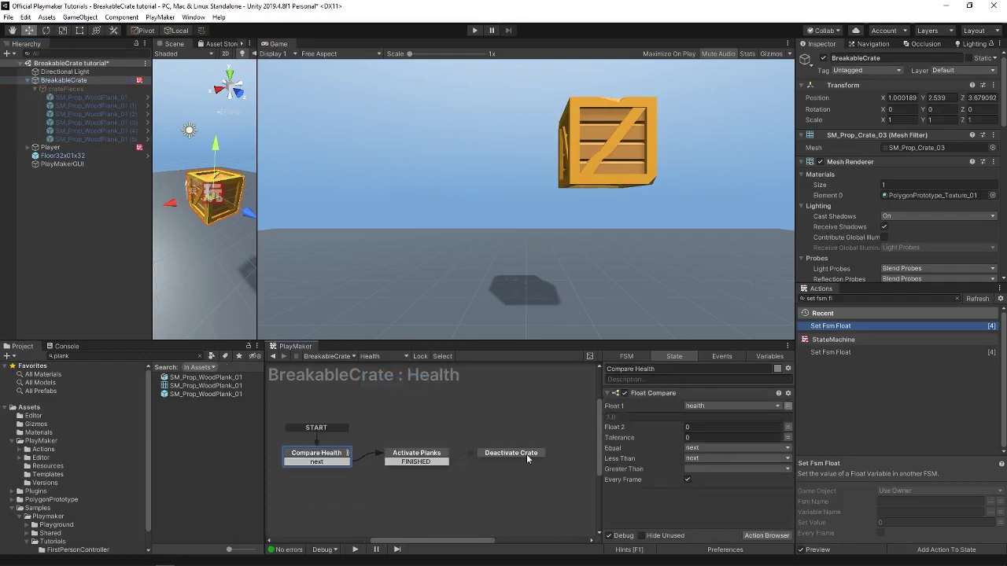
pyautogui.click(753, 358)
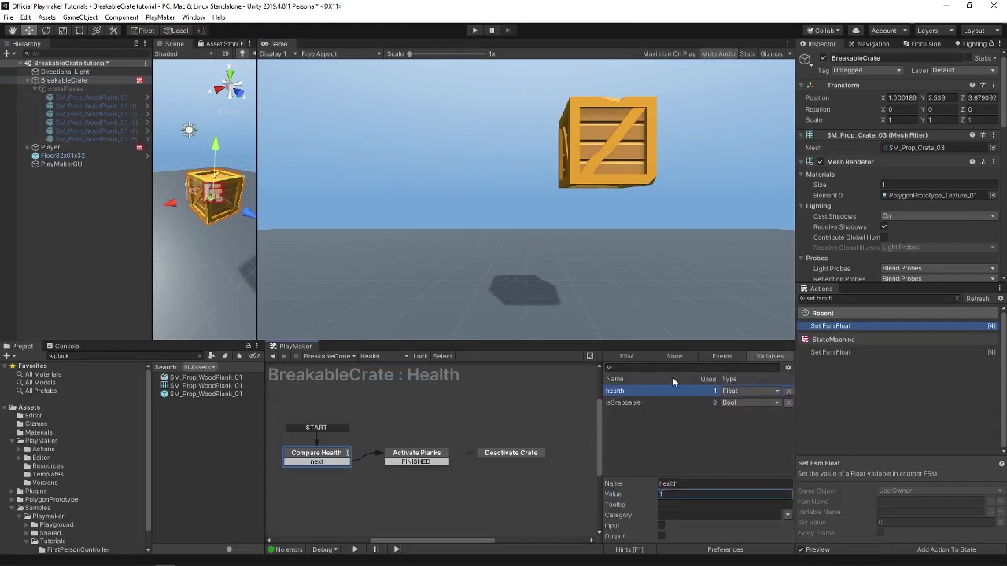
pyautogui.click(671, 357)
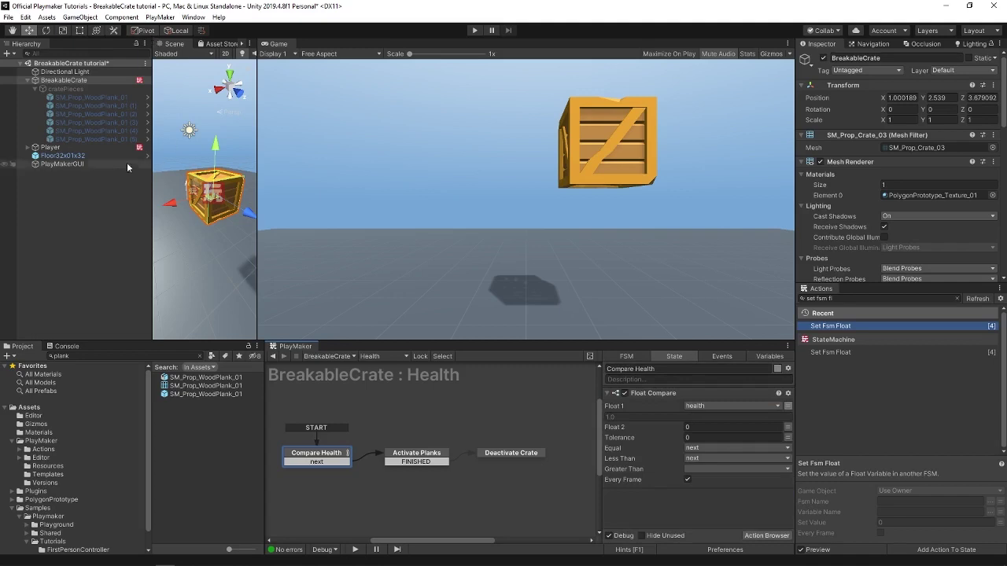
# - Collapse BreakableCrate in the hierarchy and duplicate it four times
pyautogui.click(27, 81)
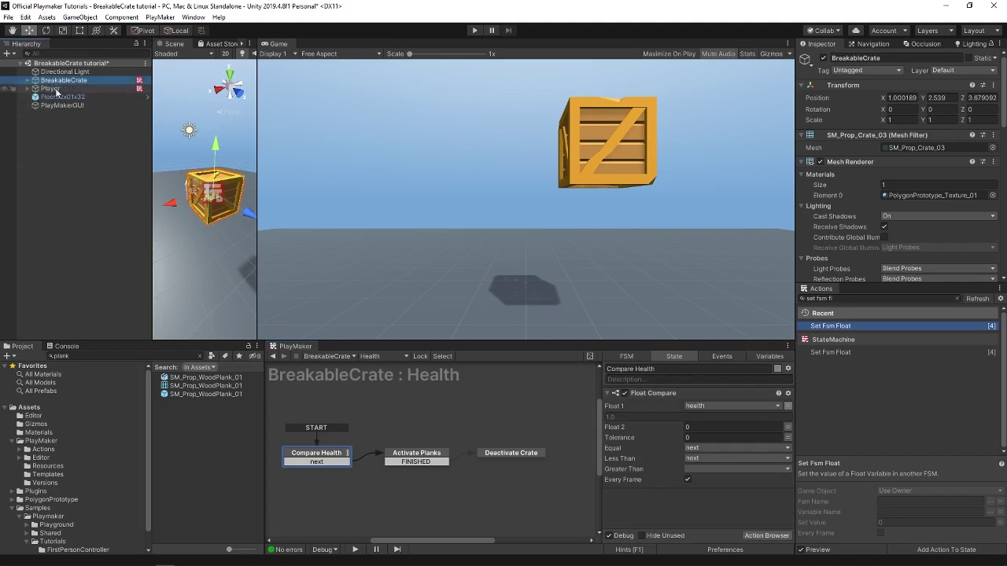
pyautogui.hotkey('ctrl', 'd')
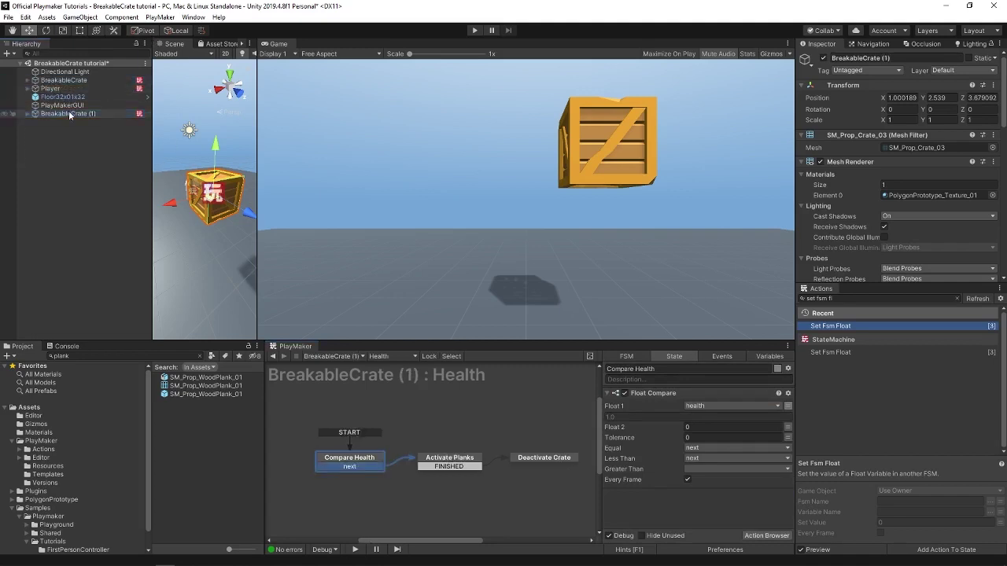
pyautogui.hotkey('ctrl', 'd')
pyautogui.hotkey('ctrl', 'd')
pyautogui.hotkey('ctrl', 'd')
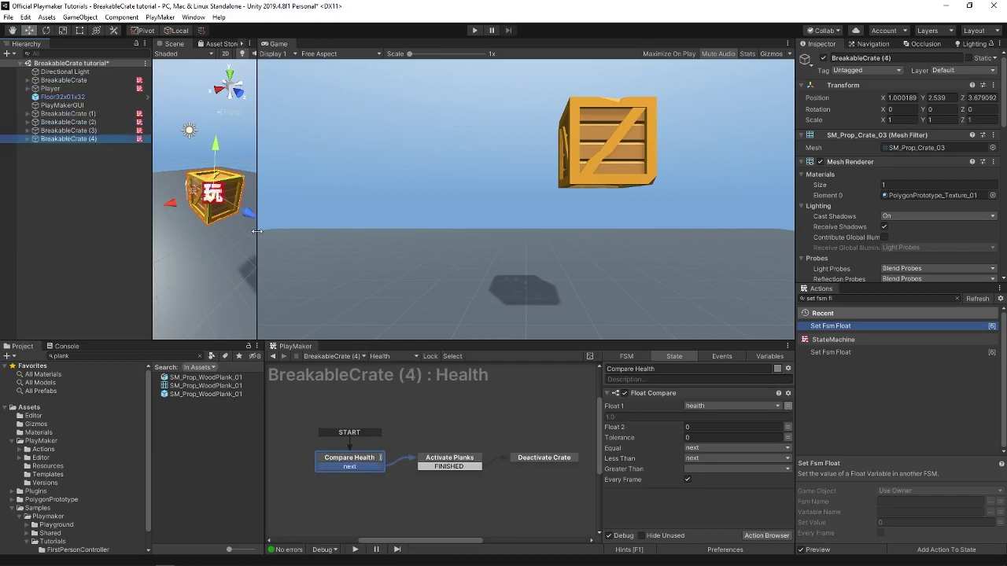
# - Enlarge the scene view, arrange the crates and further duplicates in two-high stacks around the player, and play the scene
pyautogui.moveTo(257, 230); pyautogui.dragTo(682, 228)
pyautogui.moveTo(420, 192); pyautogui.dragTo(322, 220)
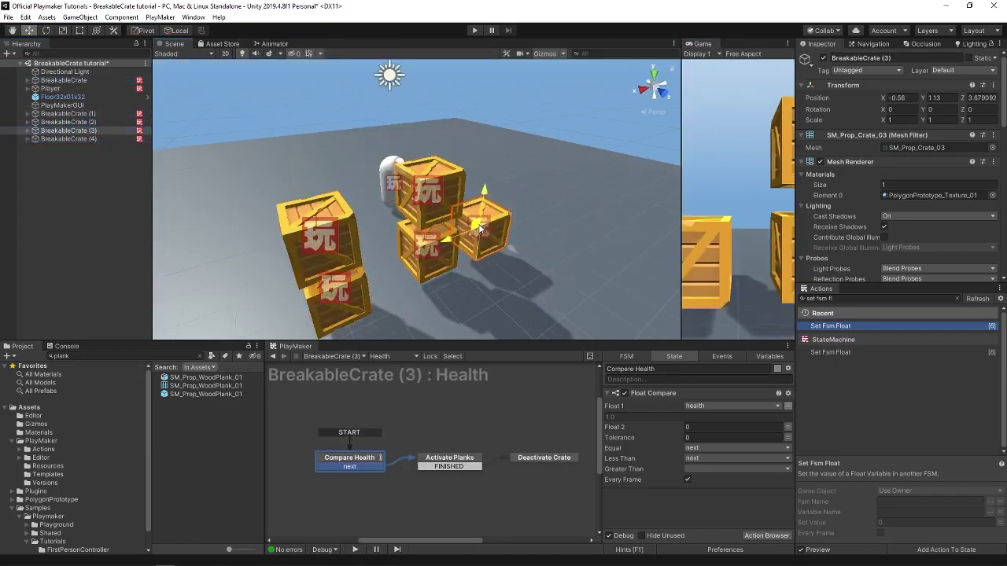
pyautogui.hotkey('ctrl', 'd')
pyautogui.hotkey('ctrl', 'd')
pyautogui.hotkey('ctrl', 'd')
pyautogui.keyDown('alt'); pyautogui.moveTo(377, 205); pyautogui.dragTo(441, 211); pyautogui.keyUp('alt')
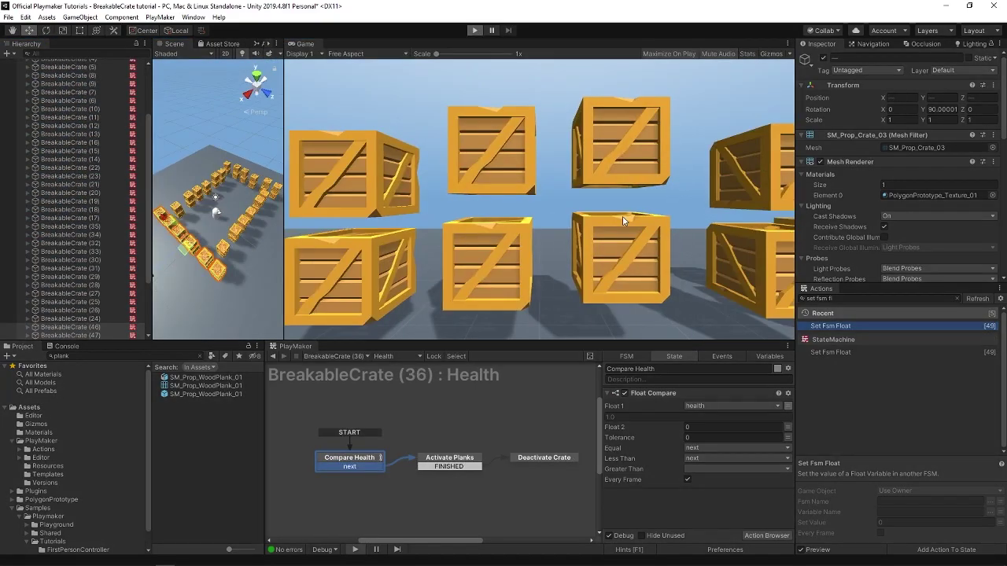
pyautogui.hotkey('ctrl', 'p')
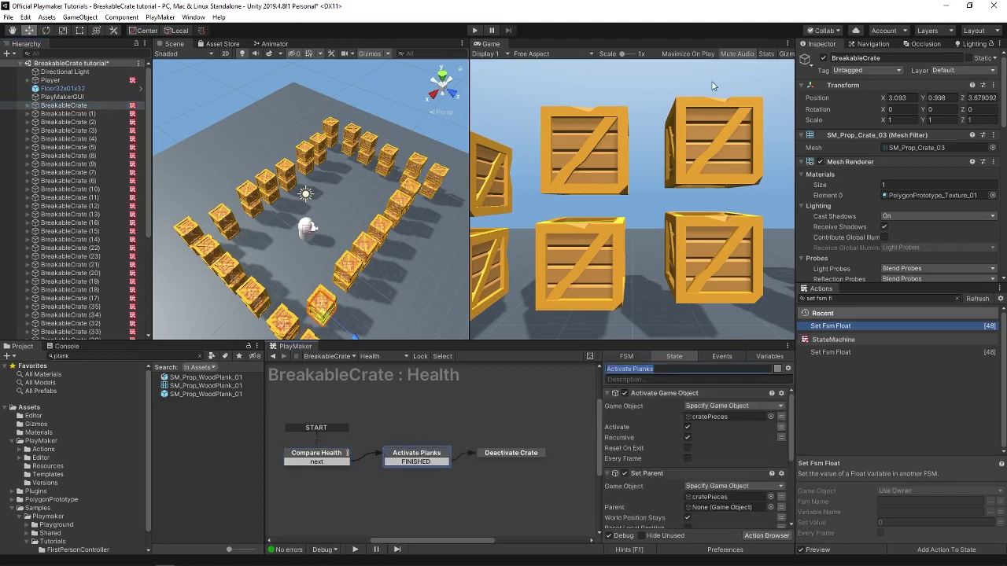
# - Review the actions of the damage FSM's Wait for Collision, Check Force and Deal 1 damage states
pyautogui.click(395, 356)
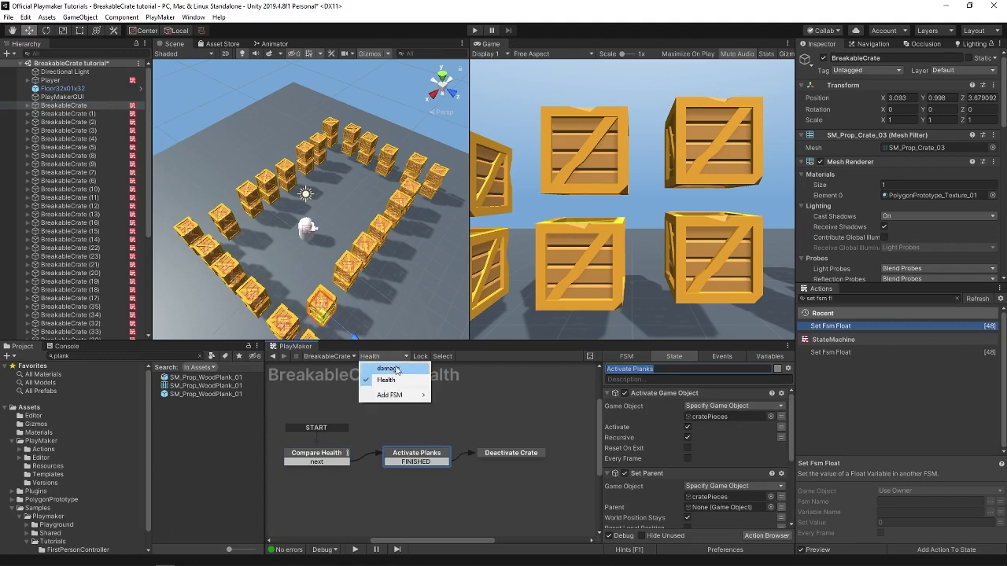
pyautogui.click(378, 367)
pyautogui.moveTo(364, 443); pyautogui.dragTo(370, 426, button='middle')
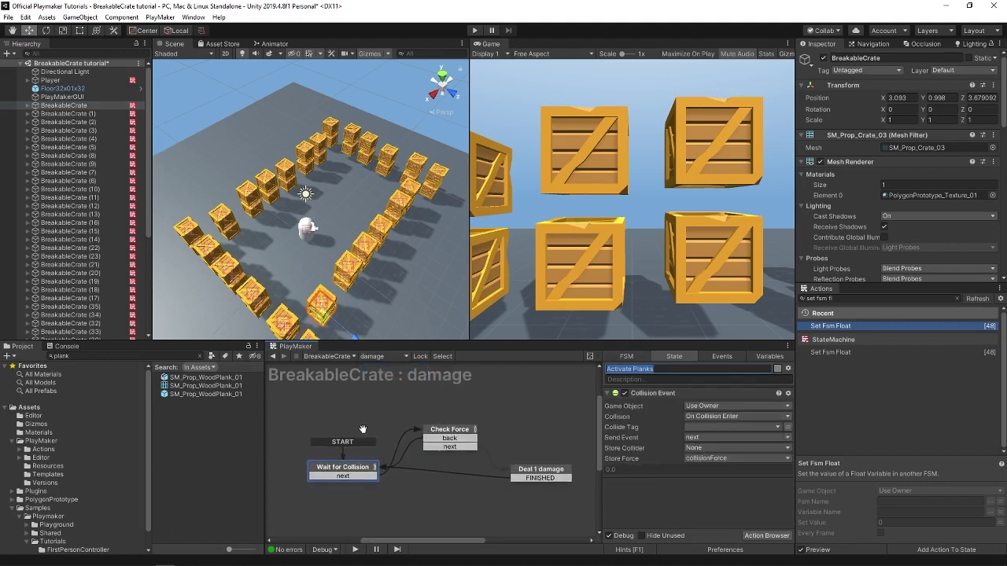
pyautogui.click(445, 430)
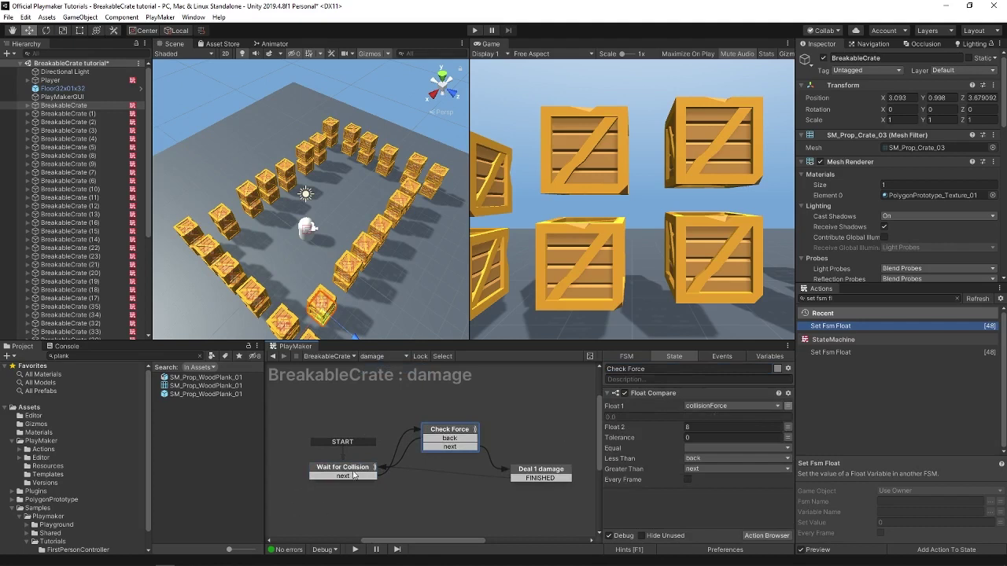
pyautogui.click(343, 467)
pyautogui.click(447, 431)
pyautogui.click(334, 471)
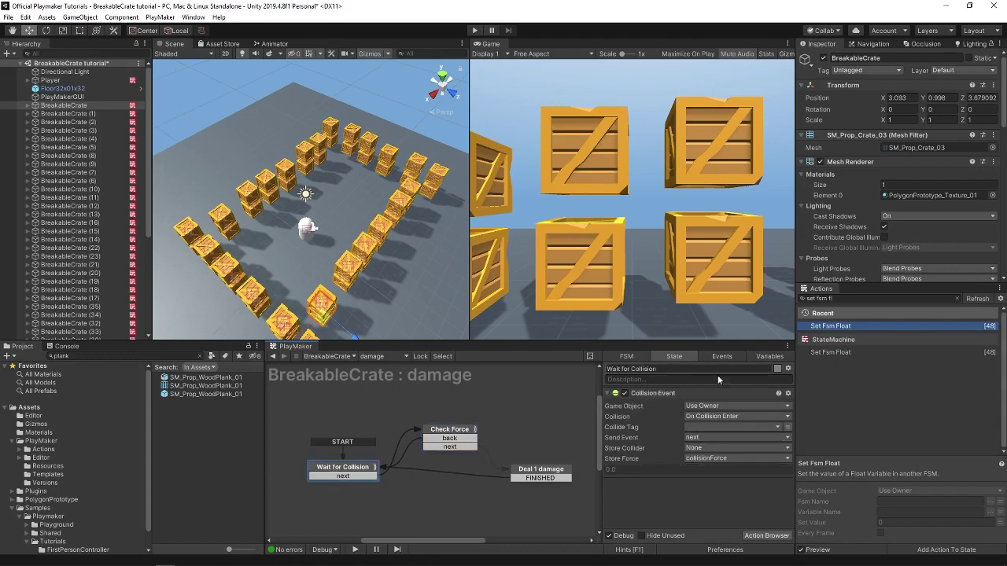
pyautogui.click(447, 434)
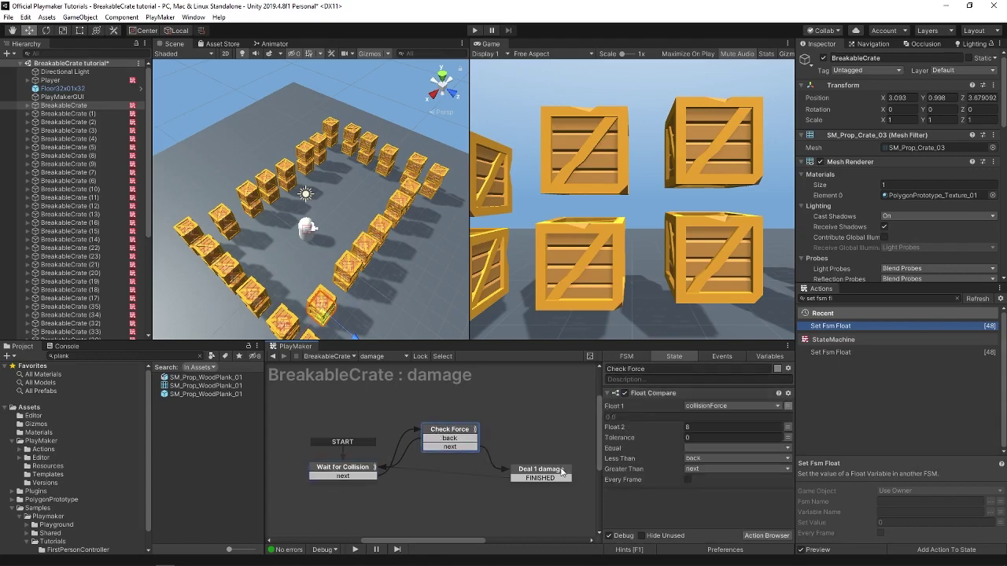
pyautogui.click(561, 472)
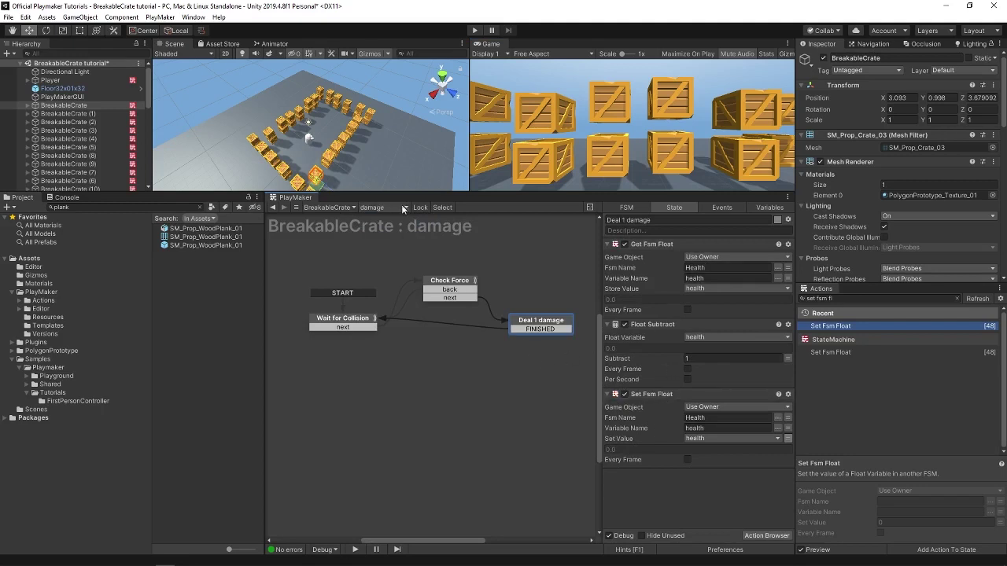
# - Review the actions of the Health FSM's Activate Planks and Deactivate Crate states
pyautogui.click(377, 207)
pyautogui.click(379, 231)
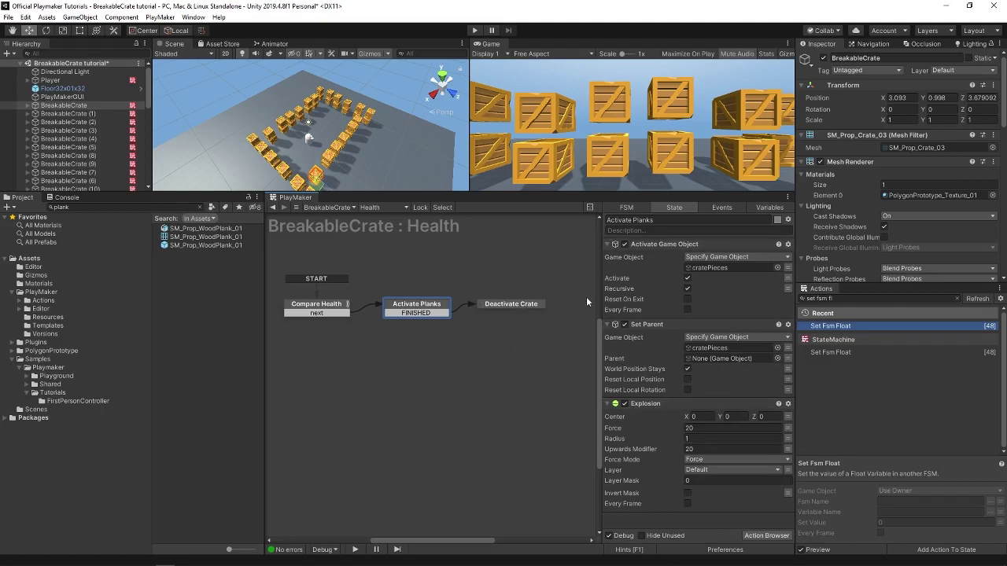
pyautogui.click(508, 305)
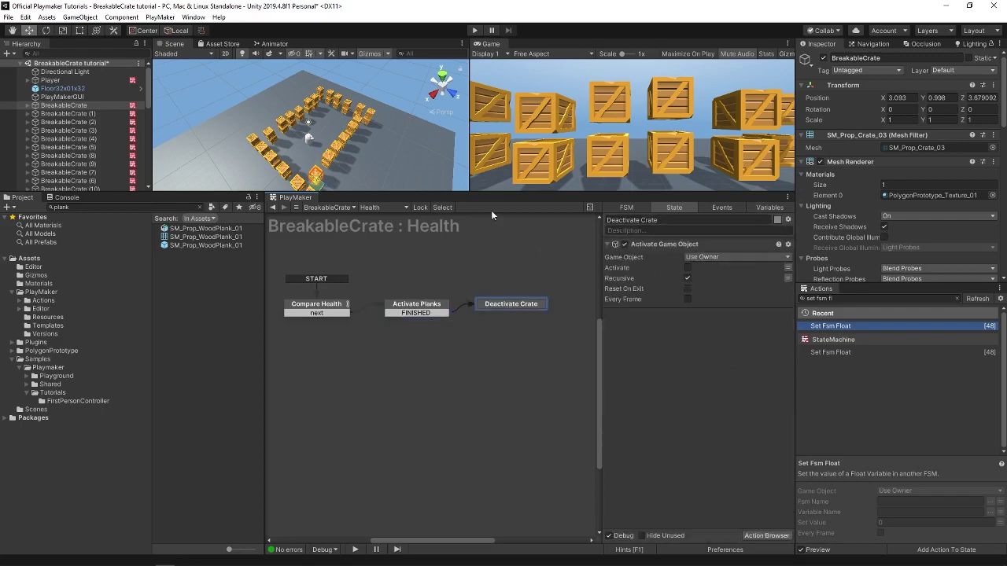